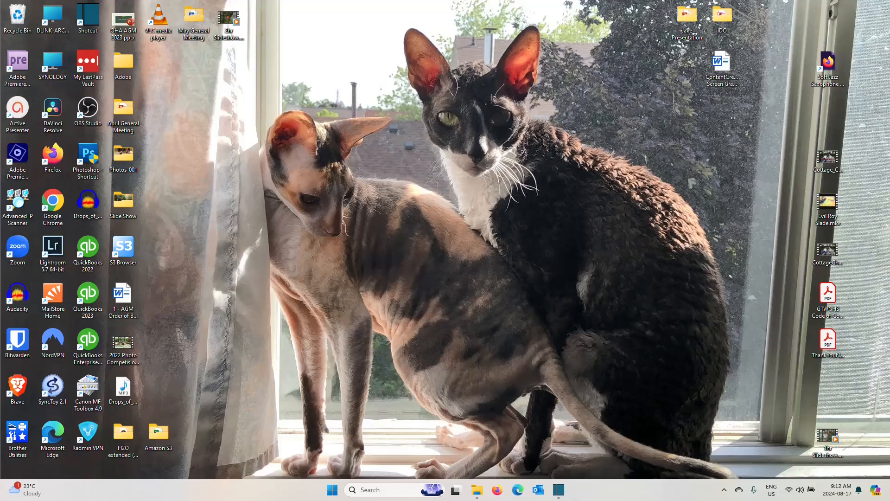
Step: Open File Explorer and check the contents of the Gear and Renders folders inside the Shotcut folder
{"action": "left_click", "coordinate": [477, 490]}
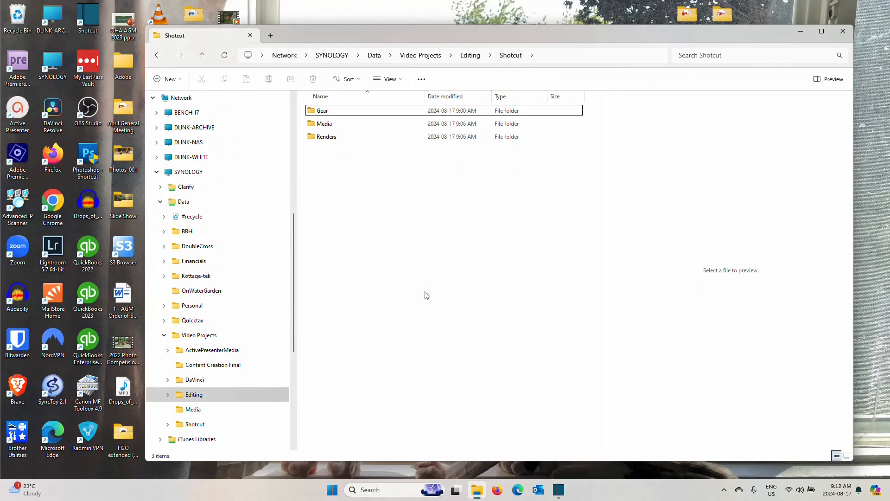
{"action": "double_click", "coordinate": [330, 113]}
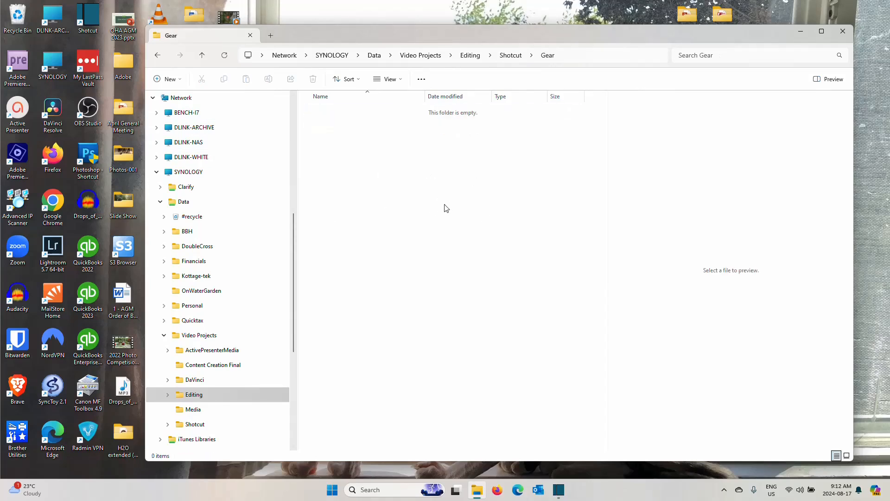
{"action": "left_click", "coordinate": [510, 55]}
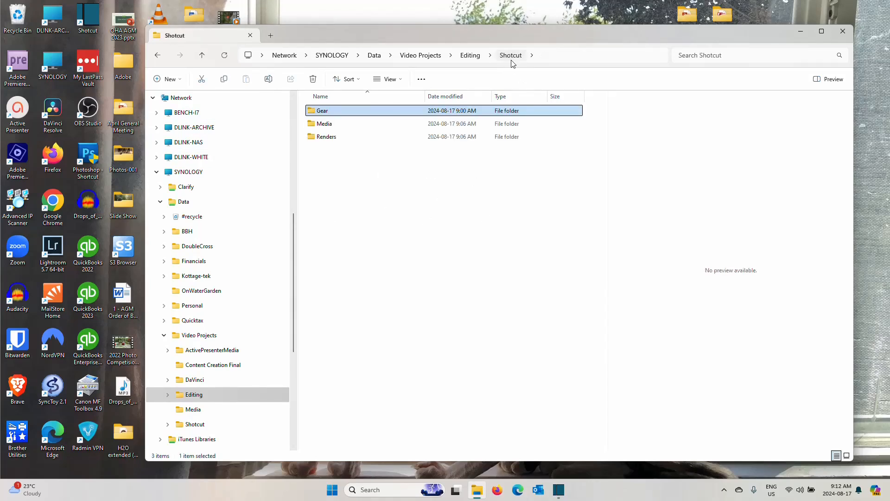
{"action": "double_click", "coordinate": [337, 135]}
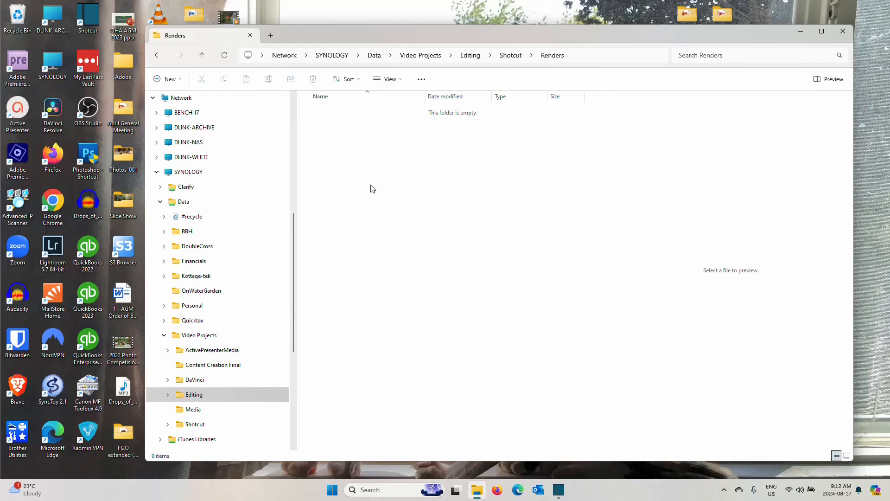
{"action": "left_click", "coordinate": [514, 55]}
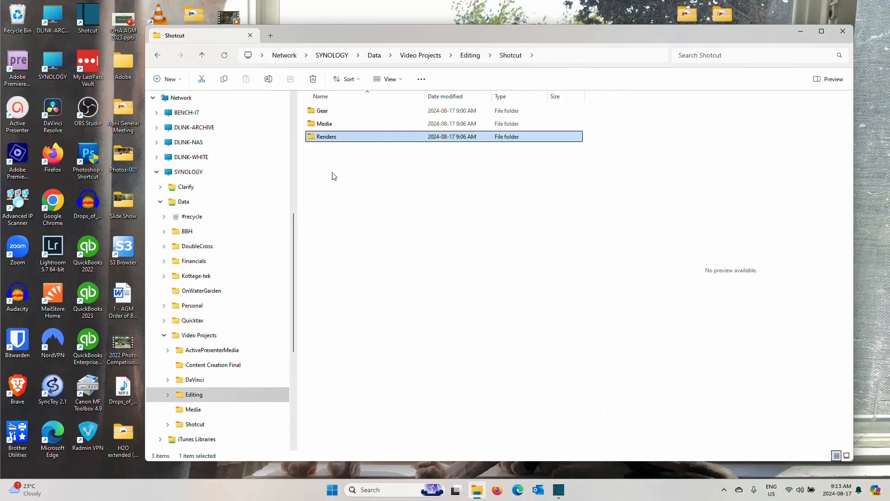
Step: Open the Media folder and preview IMG_3329.MOV, D71_7086(slider).mp4 and the Drops_of_H2O WAV file
{"action": "left_click", "coordinate": [319, 125]}
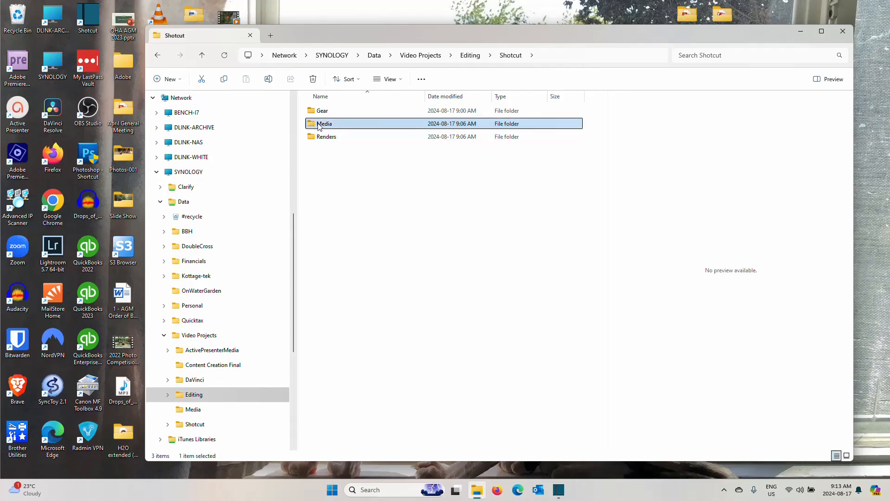
{"action": "double_click", "coordinate": [319, 124]}
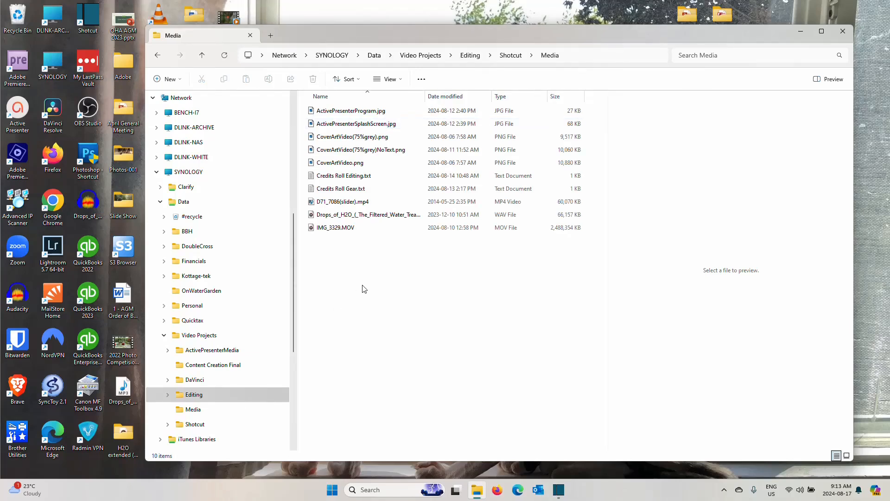
{"action": "left_click", "coordinate": [335, 229]}
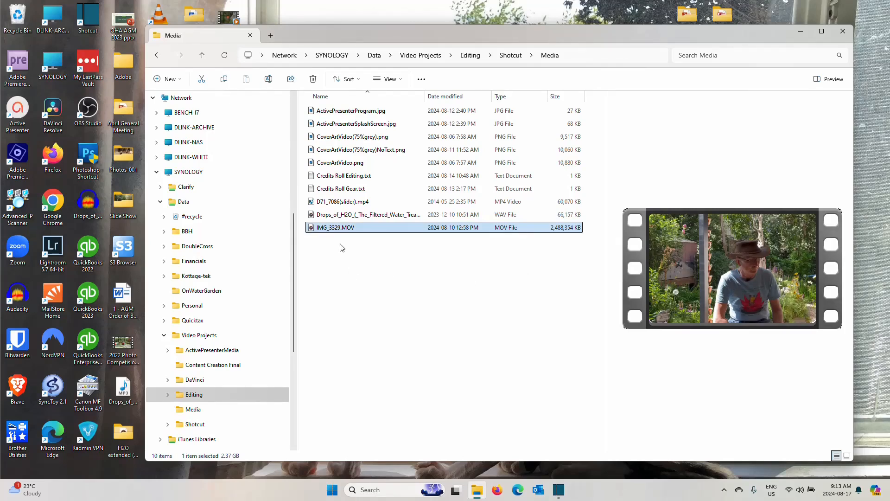
{"action": "left_click", "coordinate": [345, 204]}
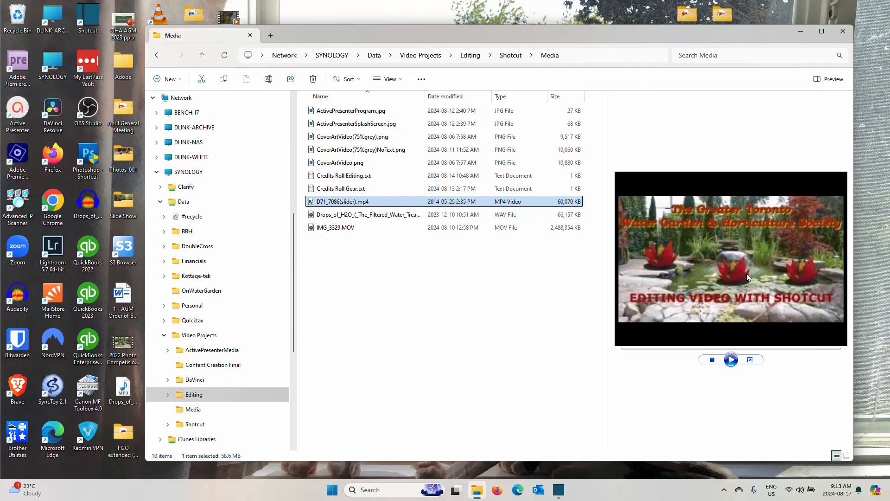
{"action": "left_click", "coordinate": [377, 216]}
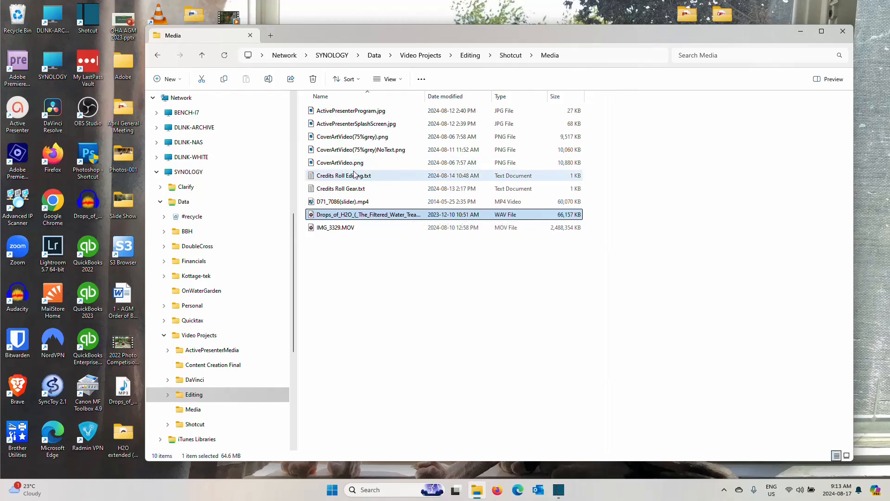
Step: Open Credits Roll Gear.txt, correct the misspelled "PPhoto" in the B+H entry to "Photo", and return to the Media folder
{"action": "left_click", "coordinate": [322, 189]}
{"action": "double_click", "coordinate": [315, 193]}
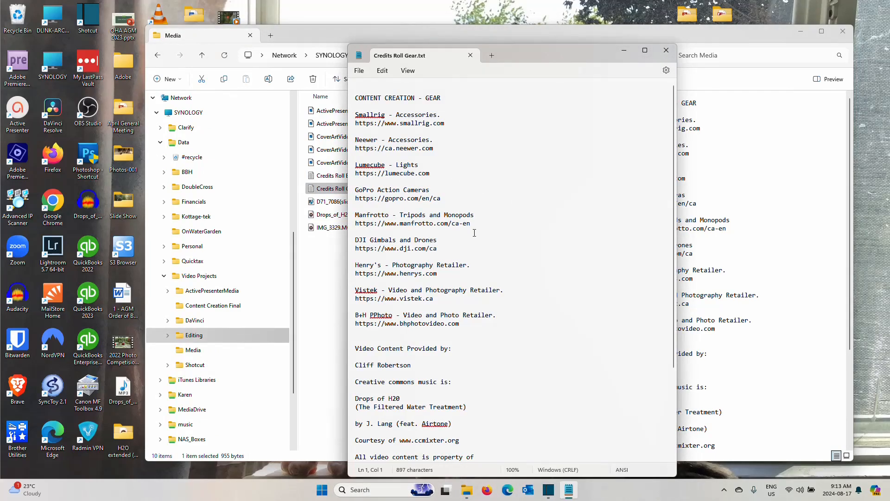
{"action": "scroll", "coordinate": [481, 218], "scroll_direction": "down", "scroll_amount": 5}
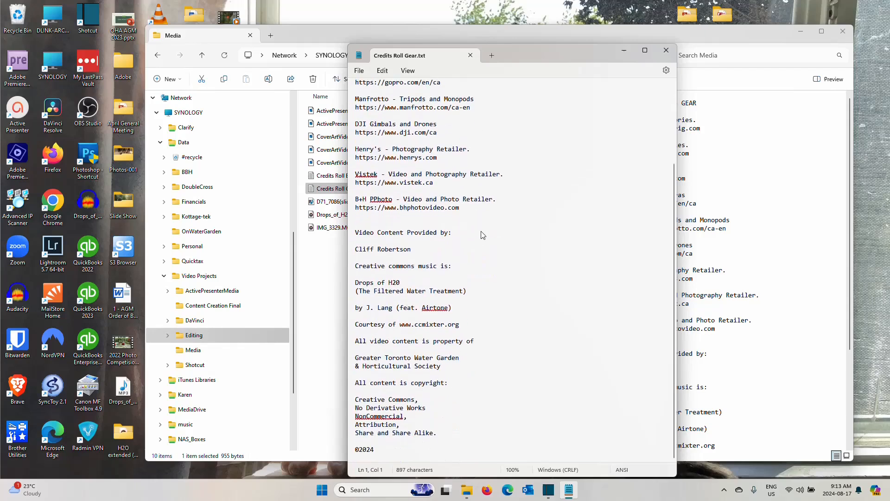
{"action": "scroll", "coordinate": [481, 235], "scroll_direction": "up", "scroll_amount": 5}
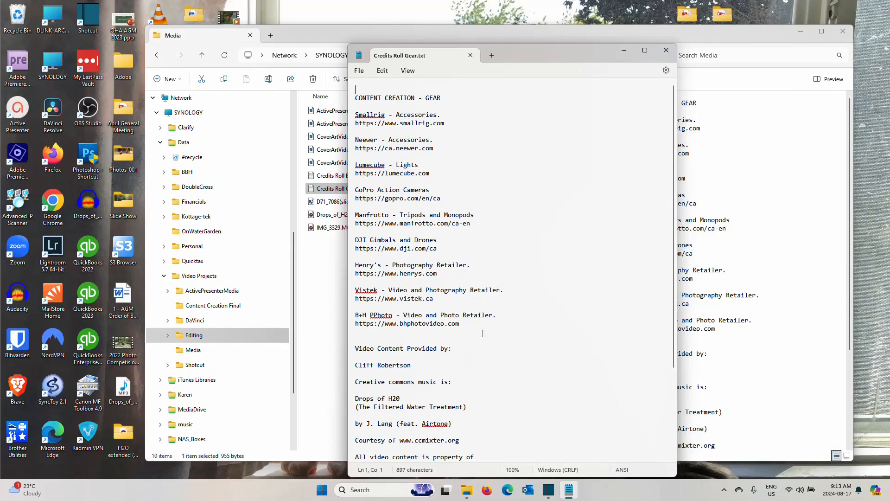
{"action": "scroll", "coordinate": [533, 345], "scroll_direction": "down", "scroll_amount": 5}
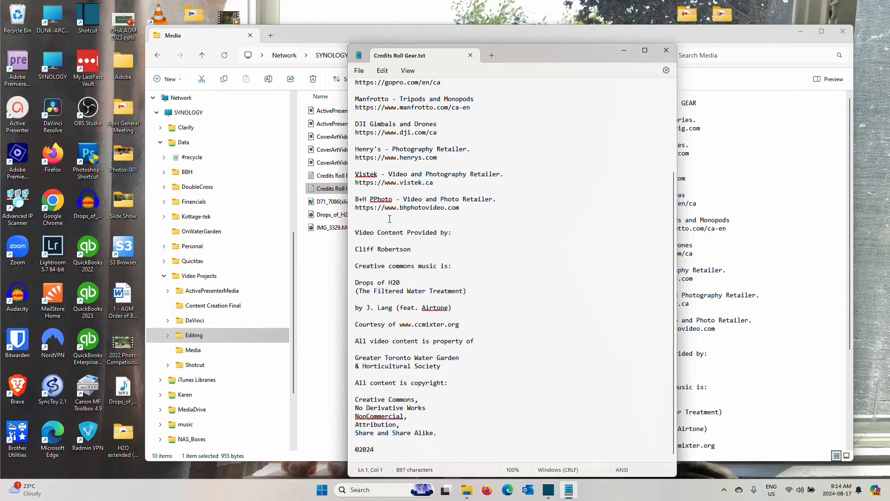
{"action": "right_click", "coordinate": [378, 203]}
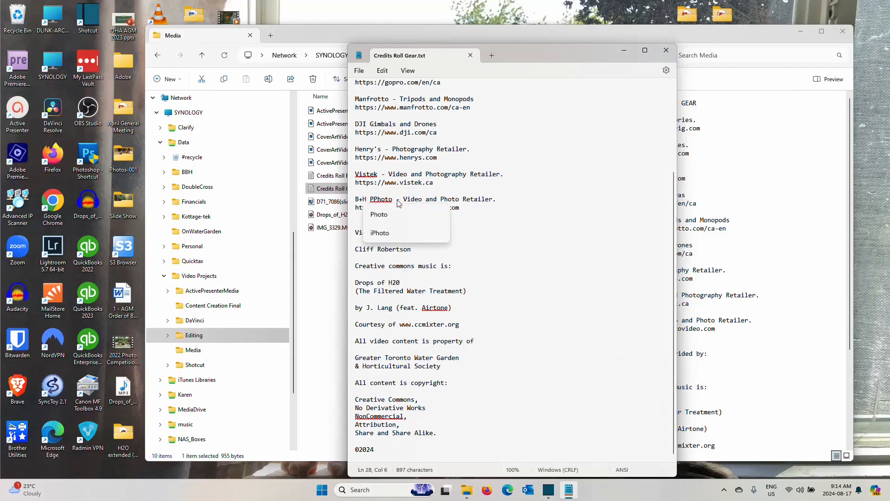
{"action": "left_click", "coordinate": [379, 215]}
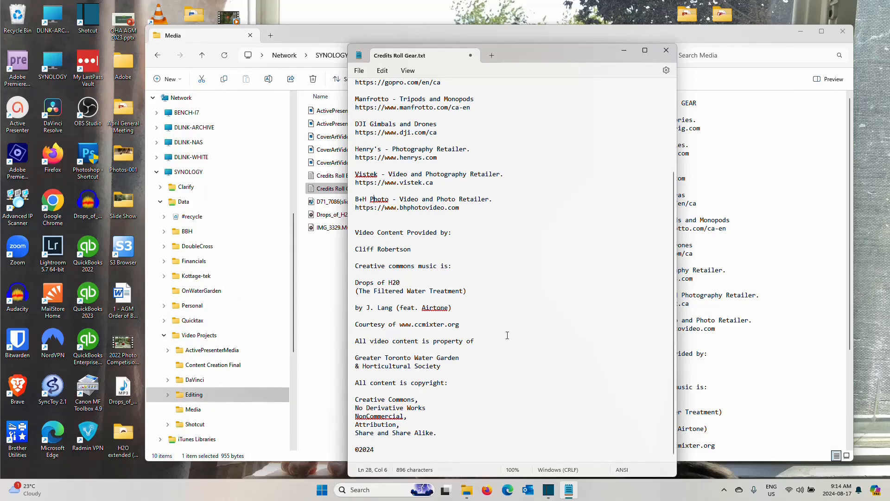
{"action": "scroll", "coordinate": [507, 335], "scroll_direction": "up", "scroll_amount": 5}
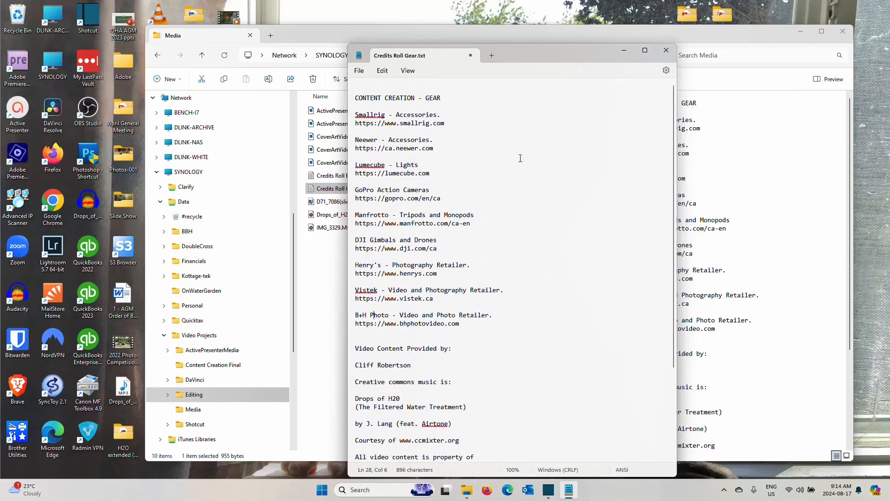
{"action": "left_click", "coordinate": [556, 35]}
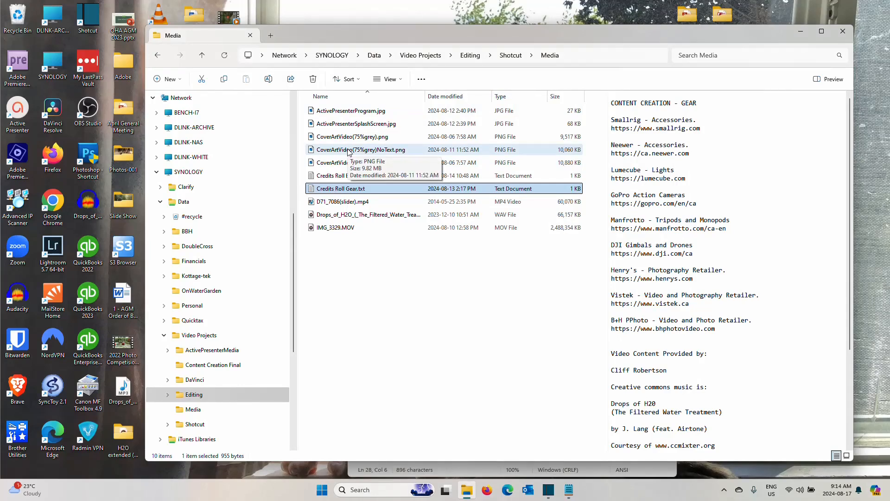
Step: Widen the preview area and compare CoverArtVideo.png, CoverArtVideo(75%grey).png and CoverArtVideo(75%grey)NoText.png
{"action": "left_click", "coordinate": [344, 164]}
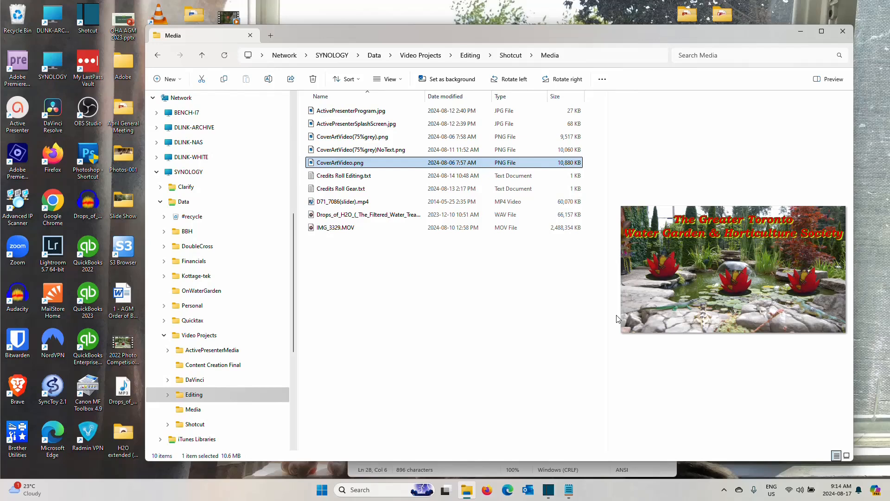
{"action": "left_click_drag", "start_coordinate": [608, 320], "coordinate": [550, 316]}
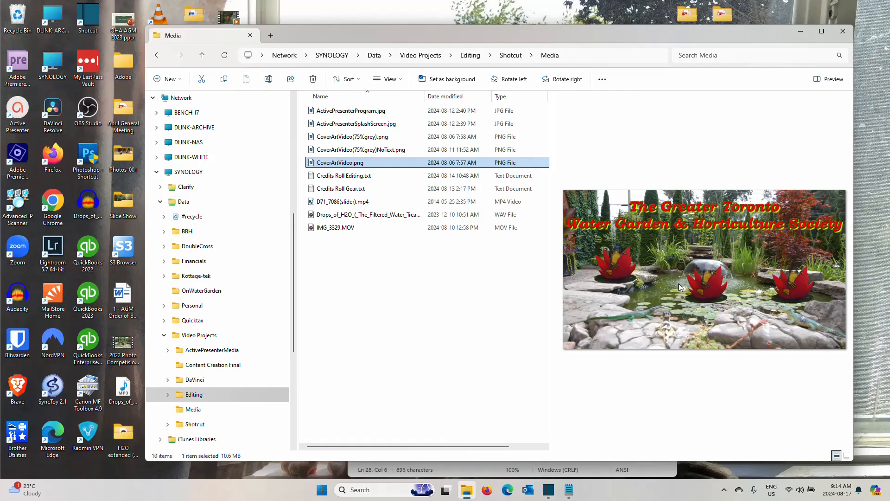
{"action": "left_click", "coordinate": [348, 138]}
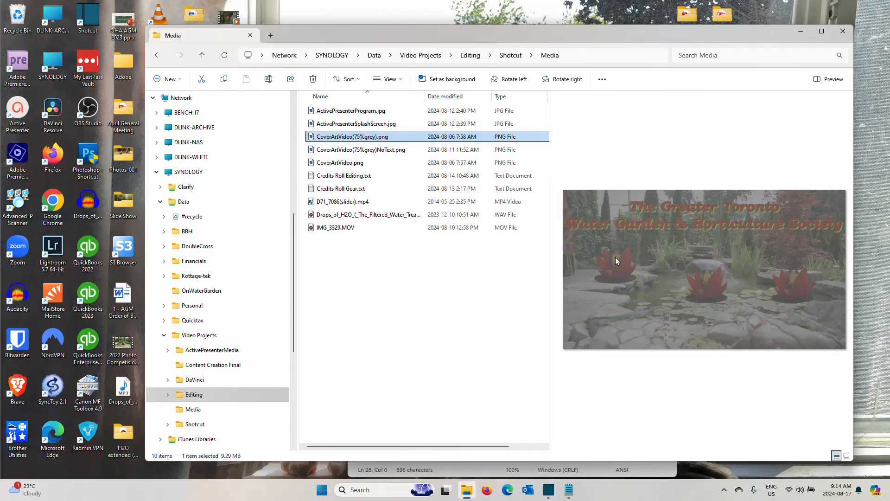
{"action": "left_click", "coordinate": [376, 150]}
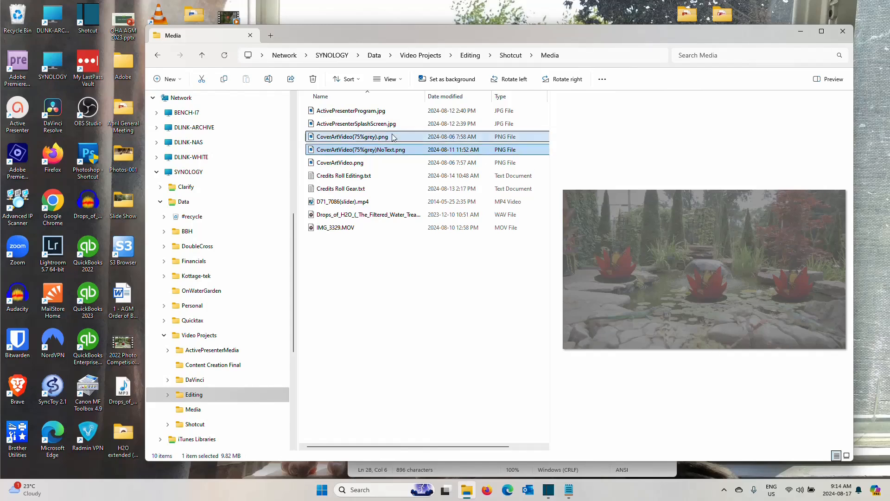
{"action": "key", "text": "Up"}
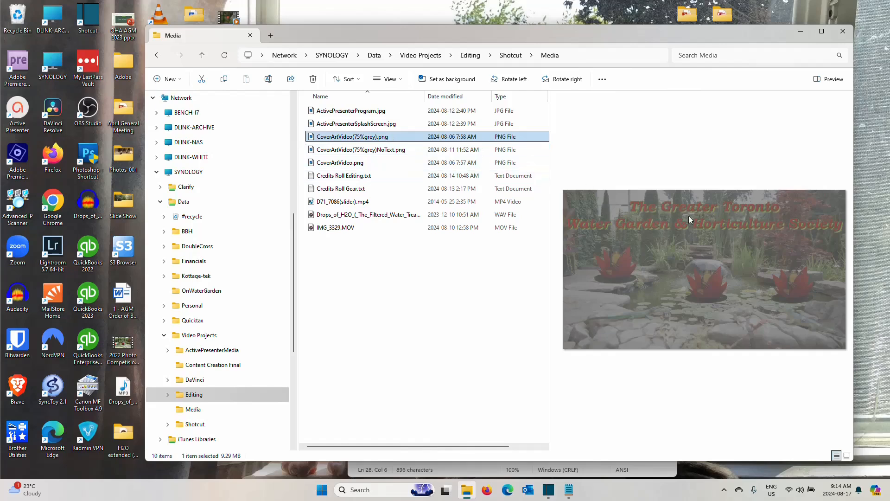
{"action": "left_click", "coordinate": [394, 150]}
{"action": "key", "text": "F2"}
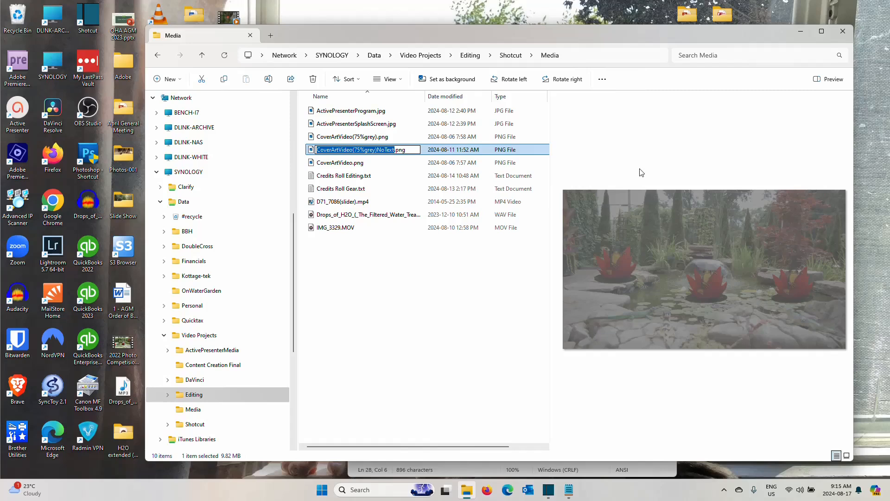
{"action": "key", "text": "Escape"}
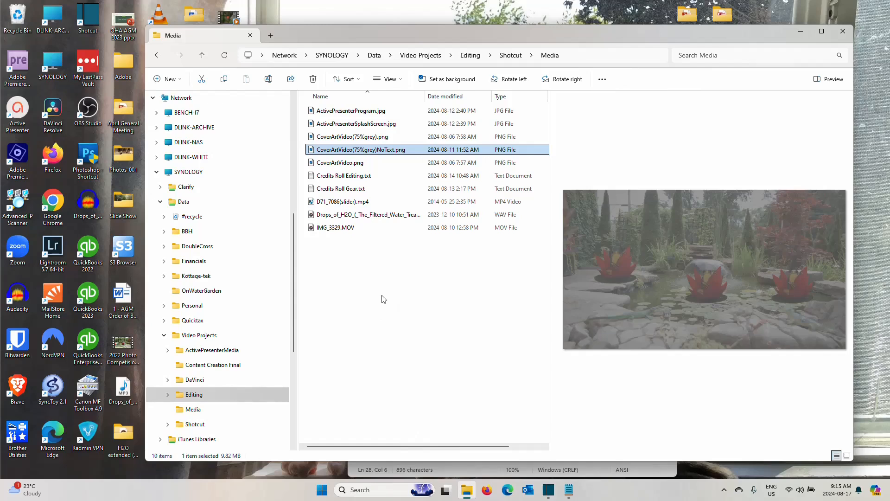
Step: Preview the images ActivePresenterSplashScreen.jpg and ActivePresenterProgram.jpg
{"action": "left_click", "coordinate": [337, 126]}
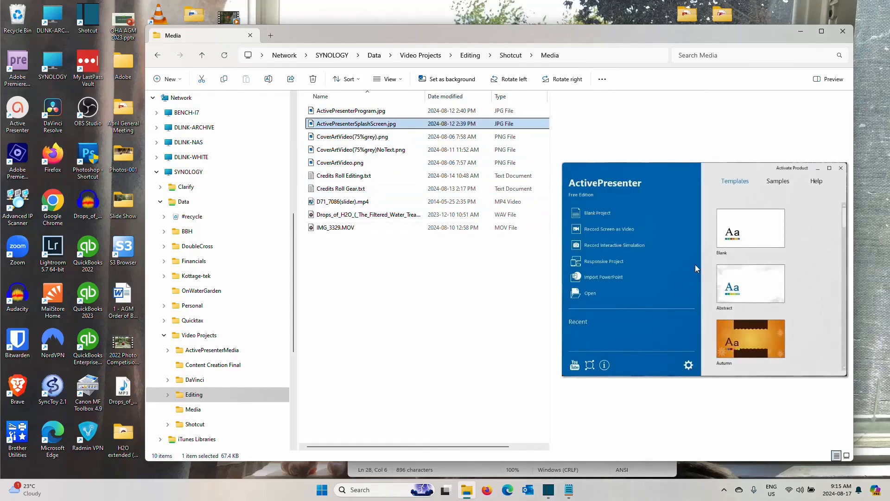
{"action": "left_click", "coordinate": [620, 230]}
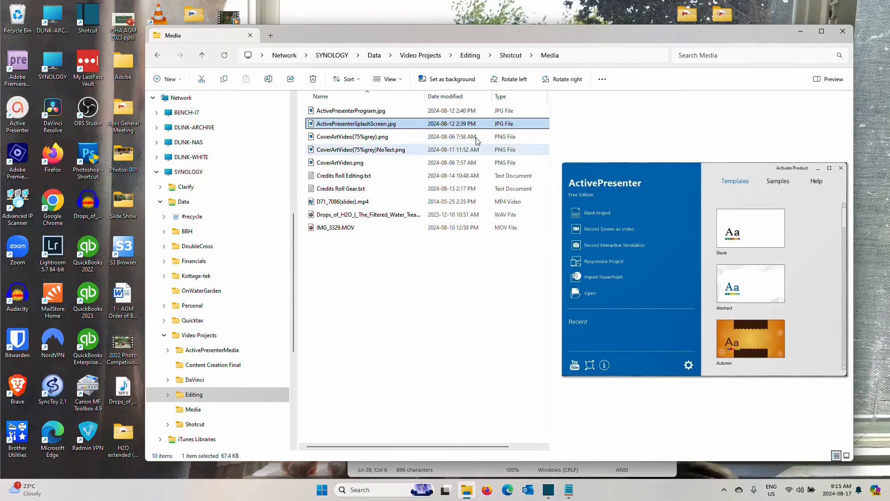
{"action": "left_click", "coordinate": [371, 111]}
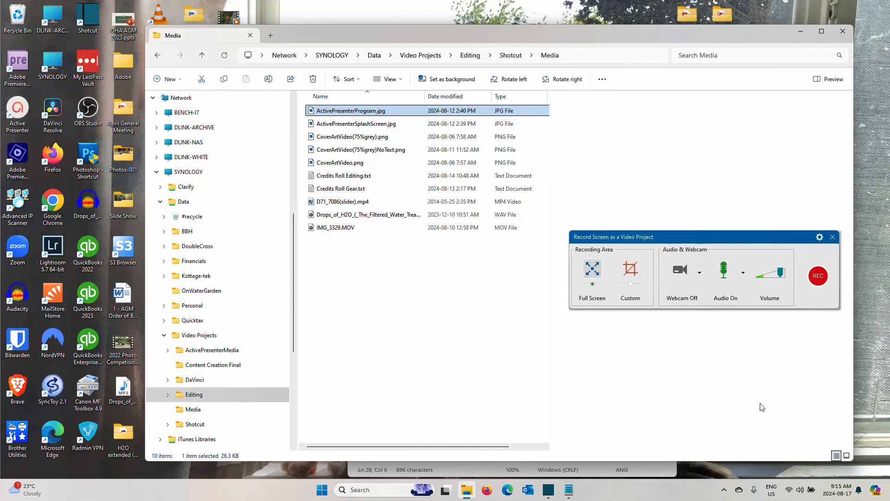
Step: Show ActivePresenter's live recording toolbar with its statistics and duration, and hide it again
{"action": "left_click", "coordinate": [724, 490]}
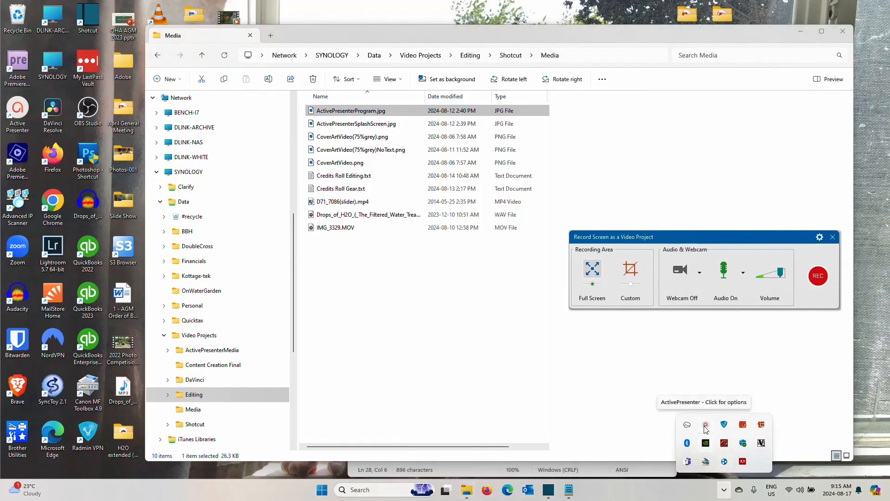
{"action": "left_click", "coordinate": [705, 426]}
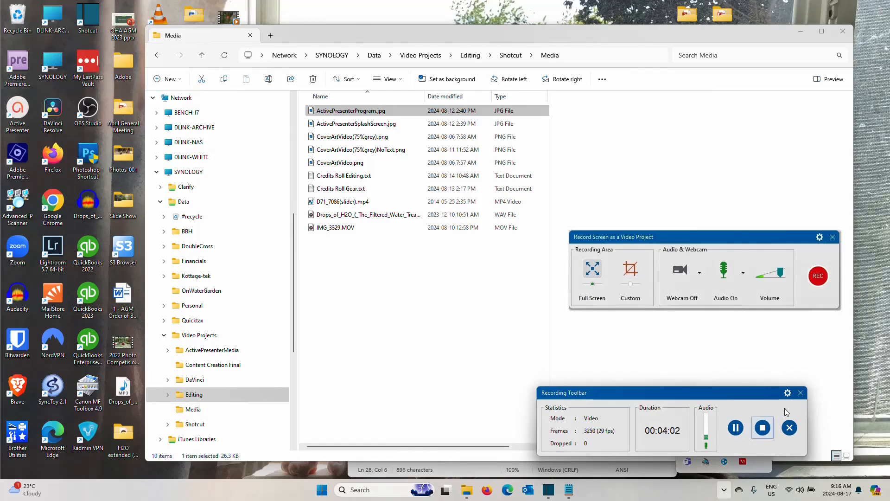
{"action": "left_click", "coordinate": [801, 394]}
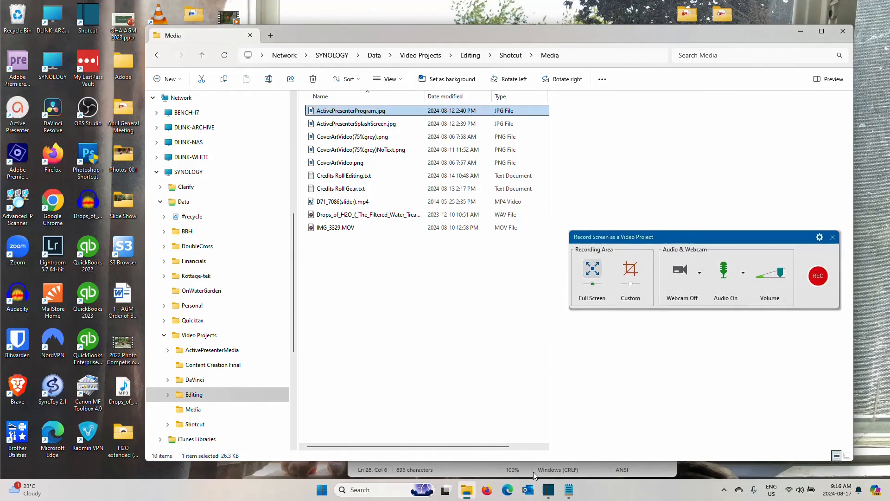
Step: Switch to Shotcut and set the new project's folder to Video Projects\Editing\Shotcut\Gear on the synology network drive
{"action": "left_click", "coordinate": [549, 491]}
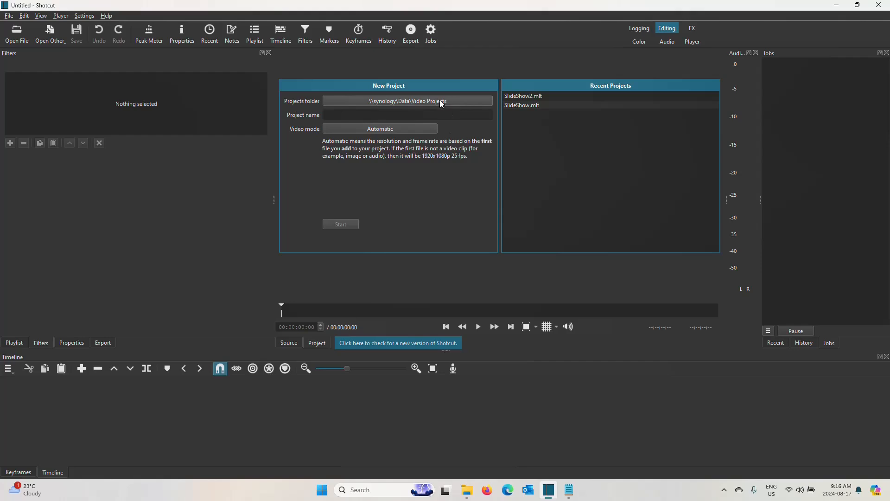
{"action": "left_click", "coordinate": [418, 103]}
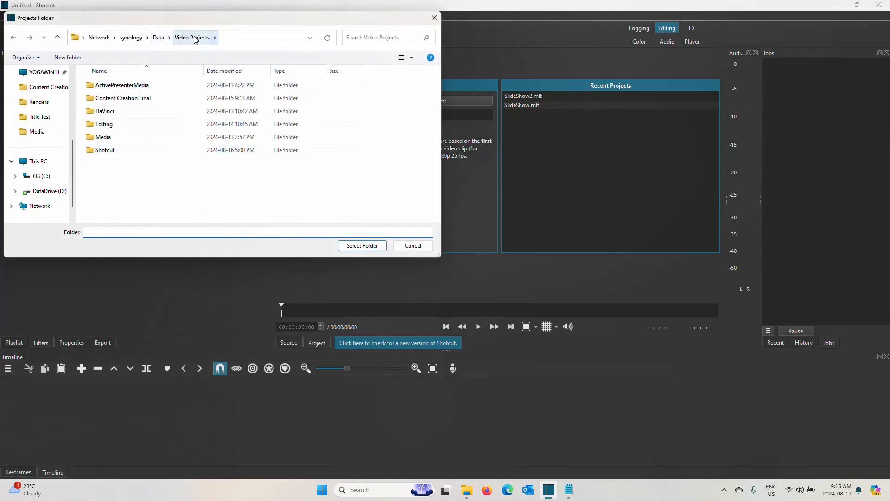
{"action": "double_click", "coordinate": [112, 124]}
{"action": "double_click", "coordinate": [102, 100]}
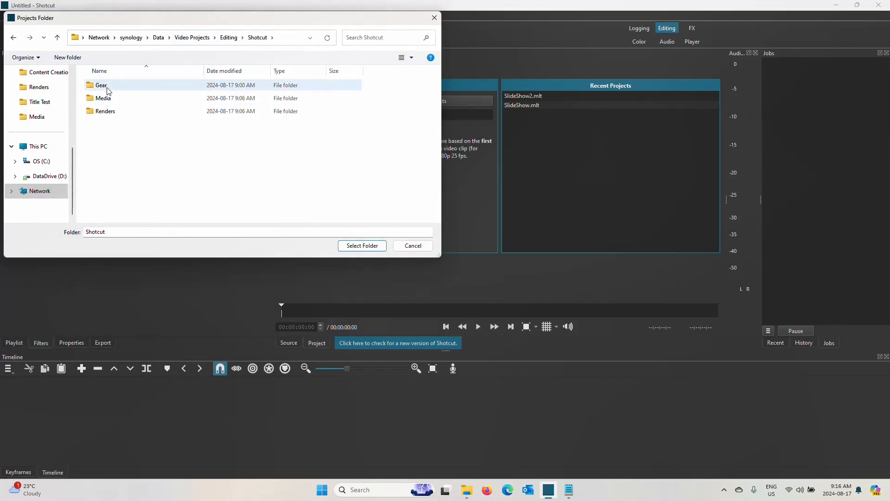
{"action": "double_click", "coordinate": [107, 90]}
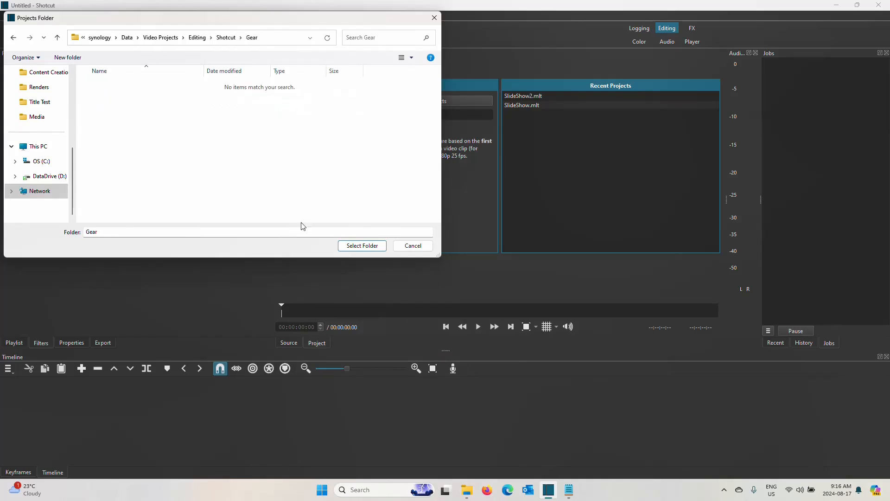
{"action": "left_click", "coordinate": [363, 246]}
Step: Name the project Gear, keep the video mode on Automatic, and start the project
{"action": "left_click", "coordinate": [402, 116]}
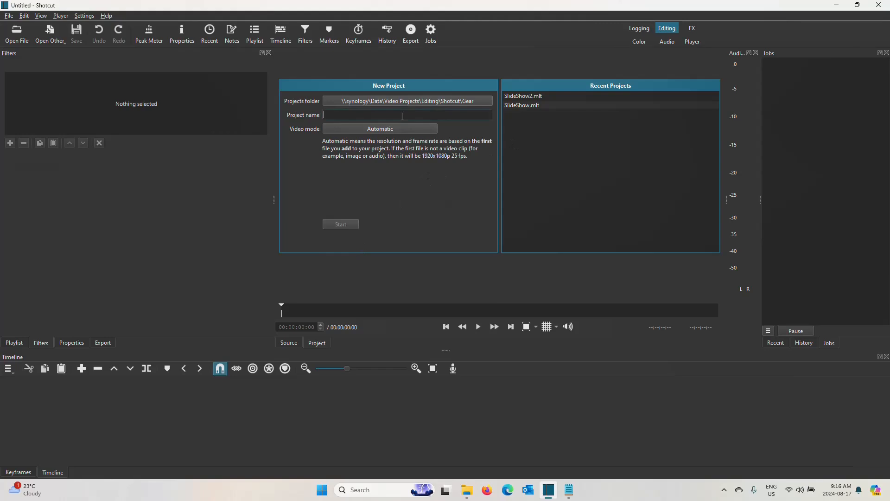
{"action": "type", "text": "G"}
{"action": "left_click", "coordinate": [413, 129]}
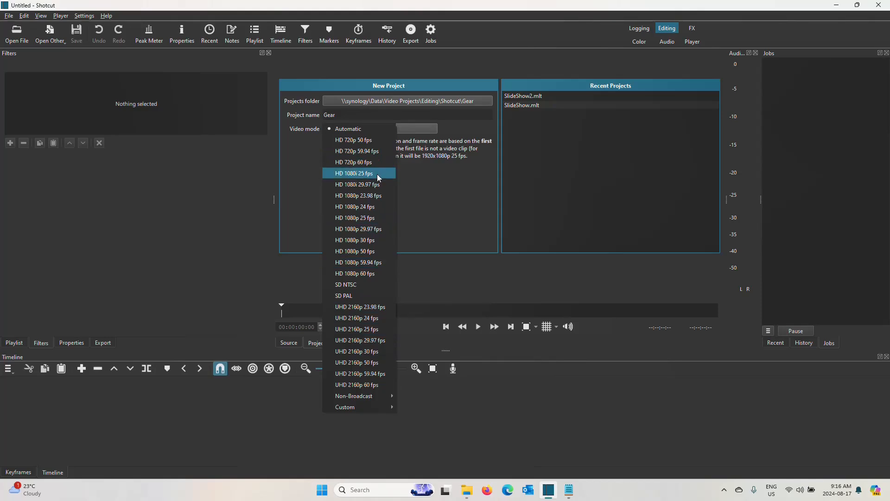
{"action": "left_click", "coordinate": [456, 186]}
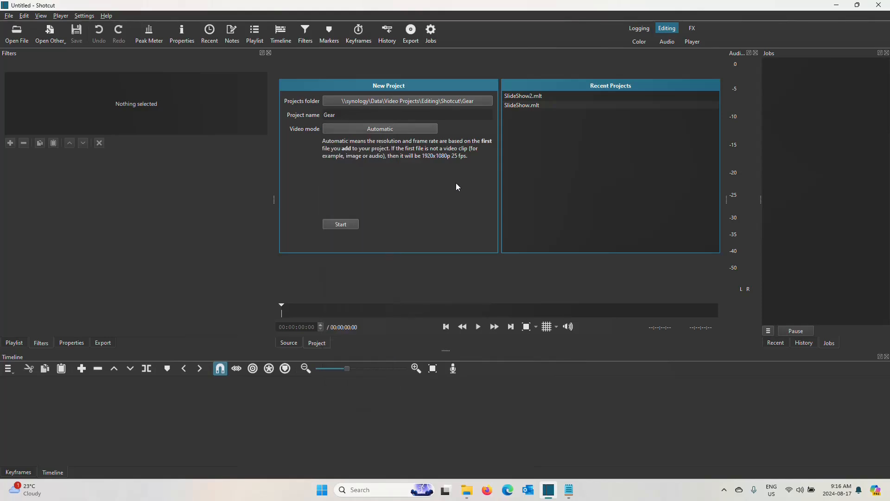
{"action": "left_click", "coordinate": [350, 226]}
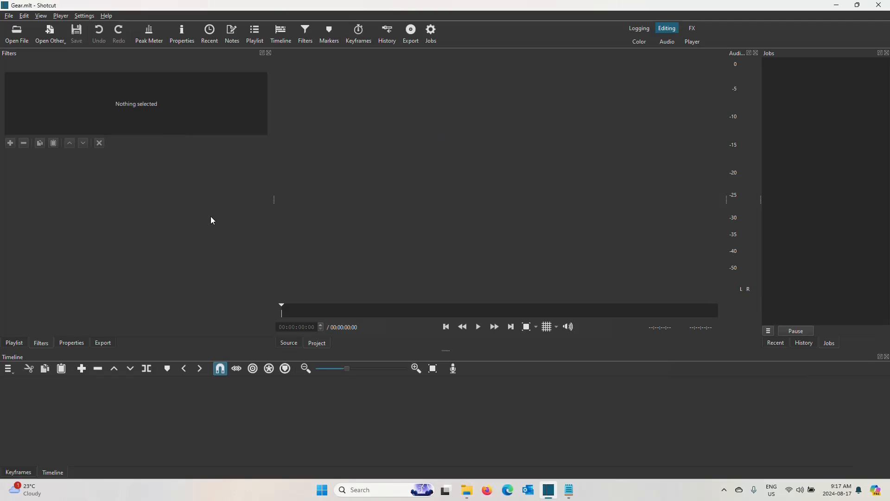
Step: Add the three CoverArtVideo images, D71_7086(slider).mp4, the Drops_of_H2O WAV file and IMG_3329.MOV from the Media folder to the playlist
{"action": "left_click", "coordinate": [13, 343]}
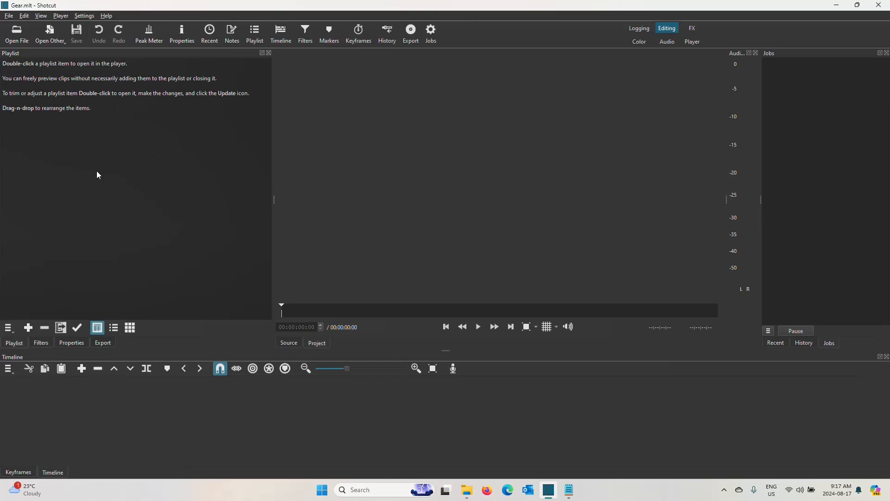
{"action": "left_click", "coordinate": [466, 490]}
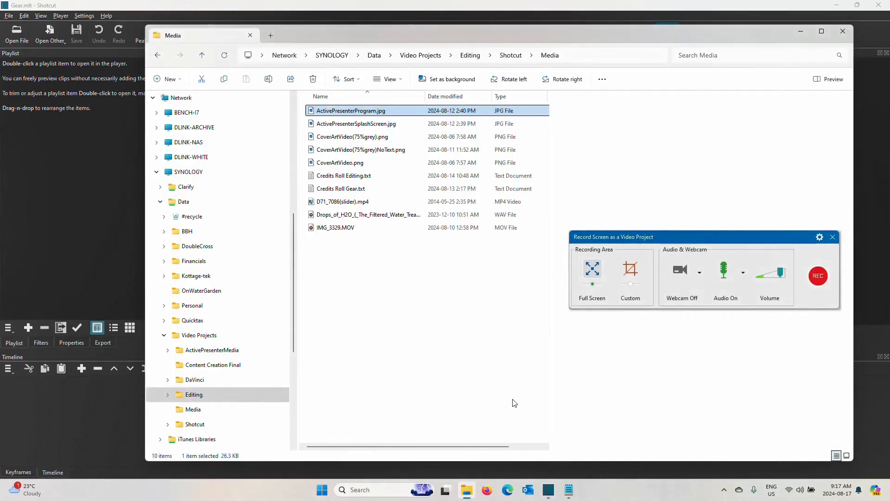
{"action": "left_click_drag", "start_coordinate": [423, 30], "coordinate": [460, 32]}
{"action": "left_click", "coordinate": [388, 139]}
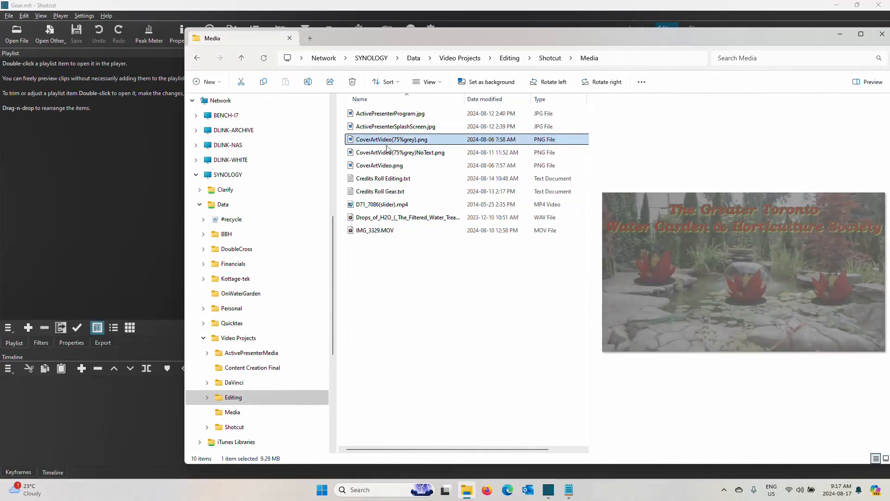
{"action": "left_click", "coordinate": [373, 234], "text": "shift"}
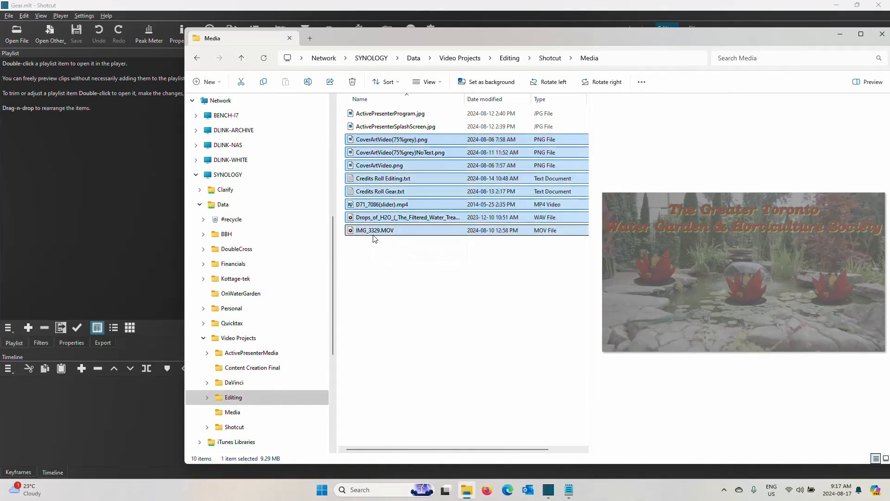
{"action": "left_click", "coordinate": [392, 180], "text": "ctrl"}
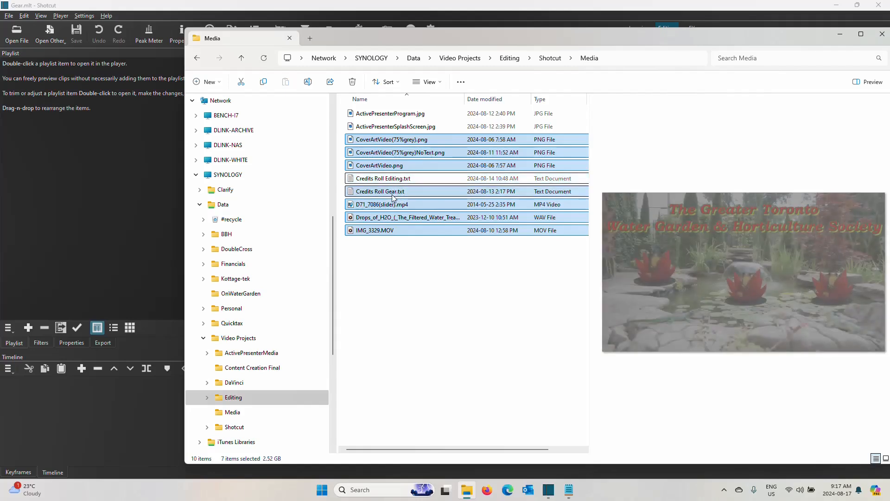
{"action": "left_click", "coordinate": [394, 193], "text": "ctrl"}
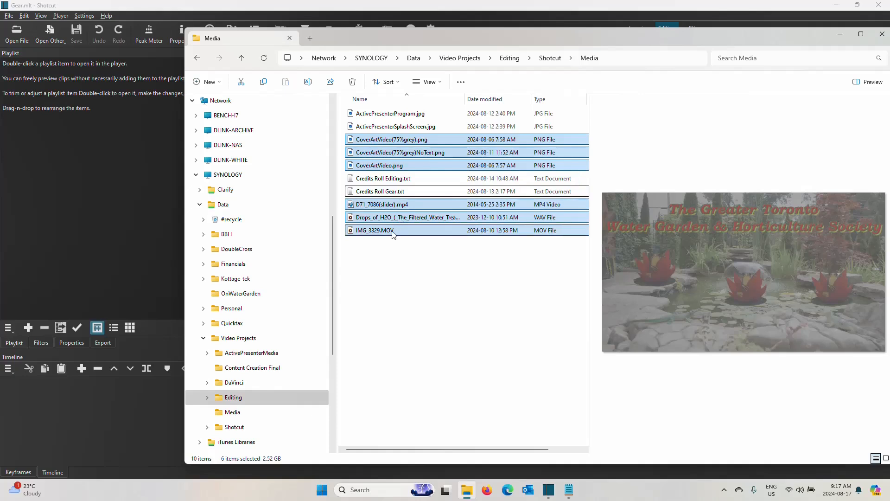
{"action": "left_click_drag", "start_coordinate": [351, 232], "coordinate": [80, 190]}
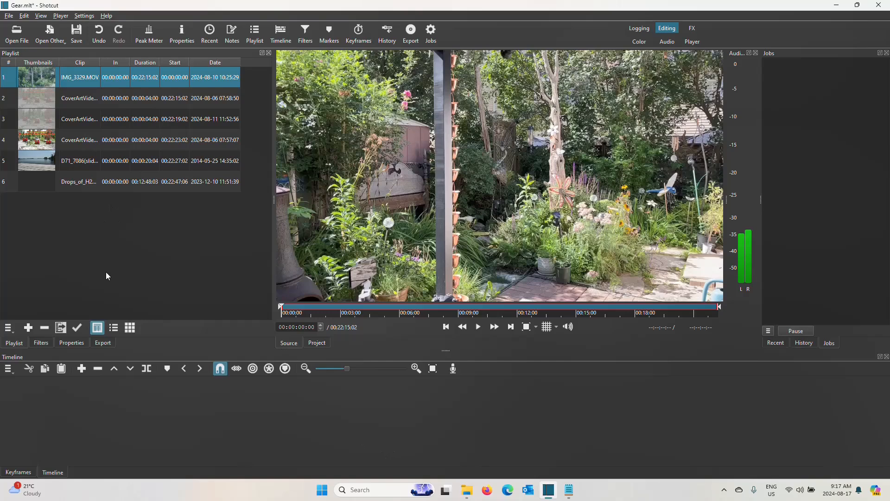
Step: Add one video track and one audio track to the empty timeline
{"action": "left_click", "coordinate": [13, 377]}
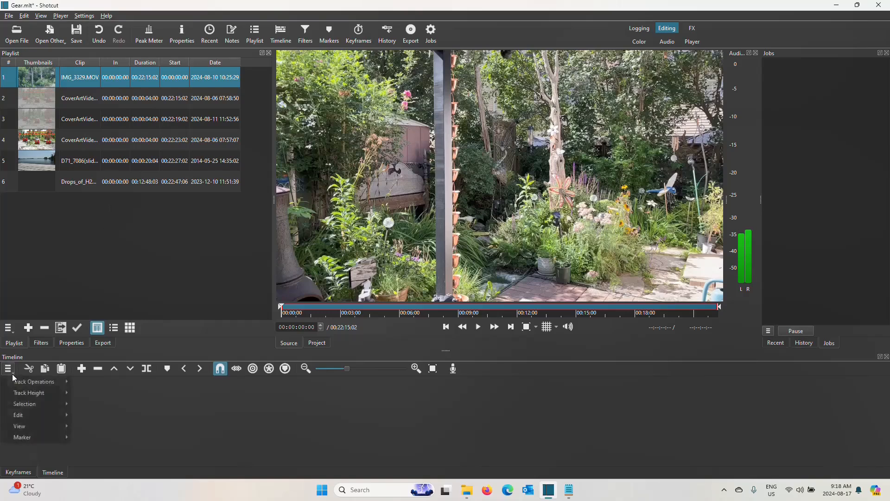
{"action": "mouse_move", "coordinate": [38, 381]}
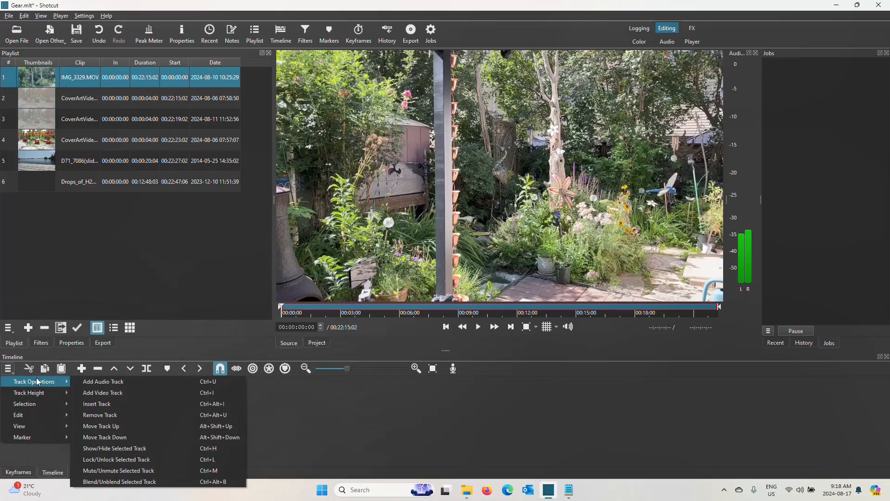
{"action": "left_click", "coordinate": [105, 392]}
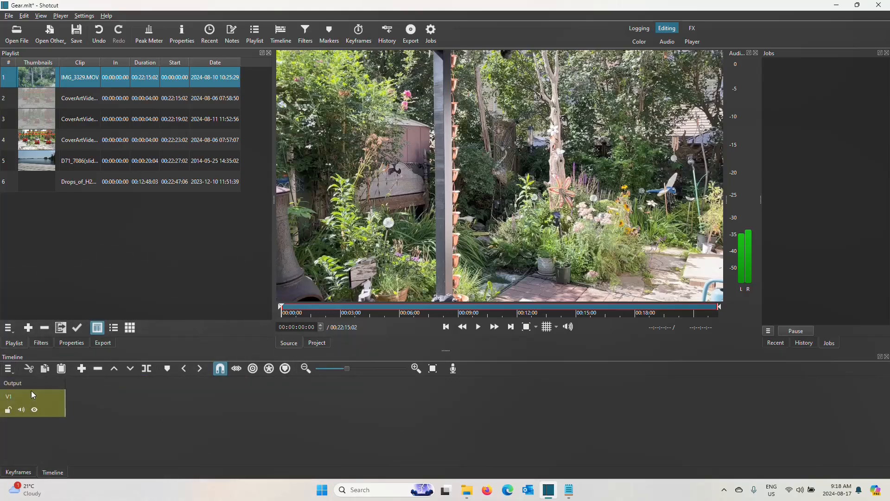
{"action": "left_click", "coordinate": [14, 375]}
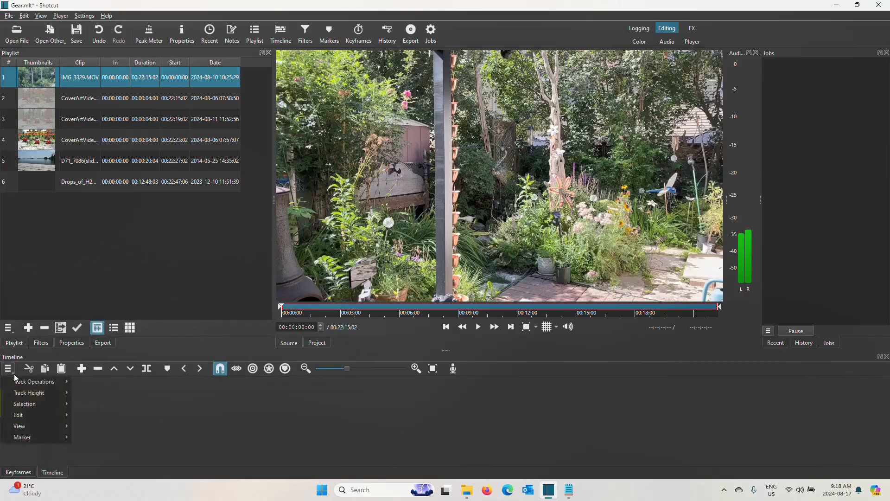
{"action": "mouse_move", "coordinate": [27, 382]}
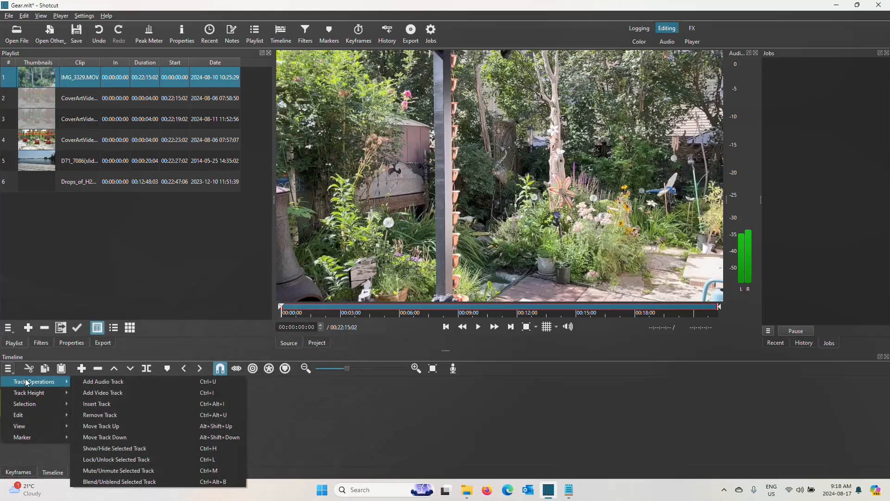
{"action": "left_click", "coordinate": [89, 384]}
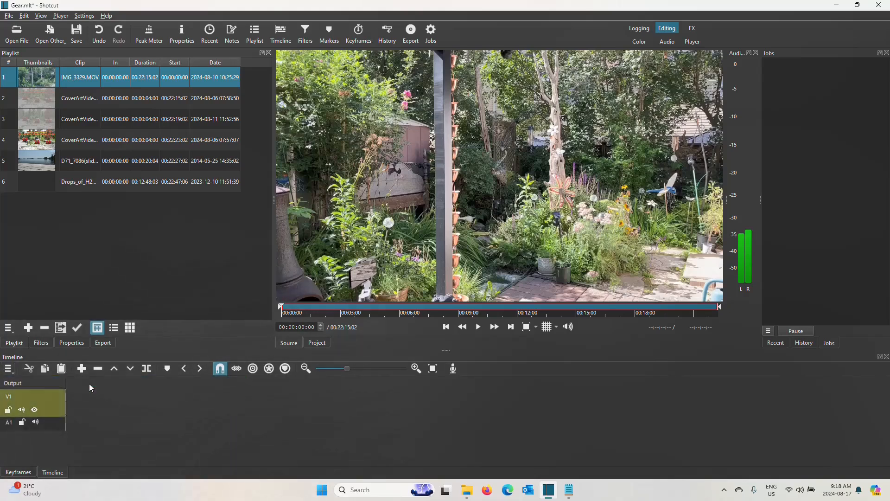
Step: Place CoverArtVideo.png twice in a row at the start of track V1, followed directly by IMG_3329.MOV
{"action": "left_click", "coordinate": [48, 423]}
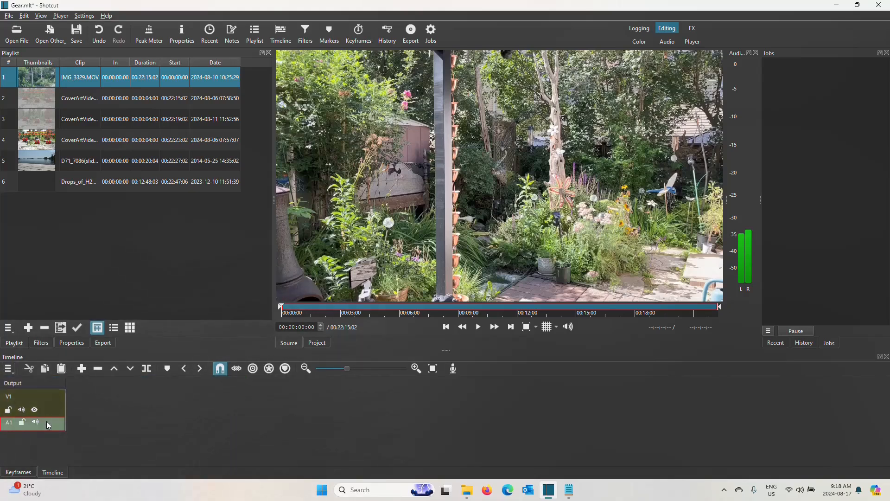
{"action": "left_click", "coordinate": [49, 410]}
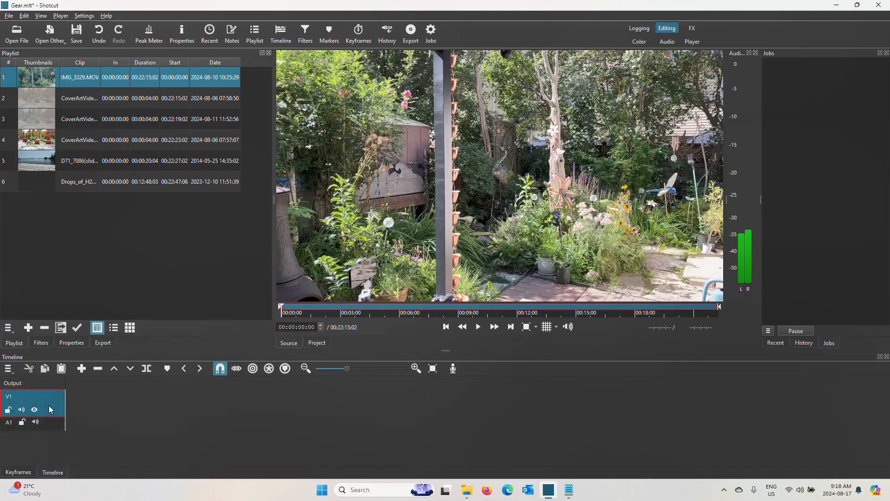
{"action": "left_click", "coordinate": [43, 141]}
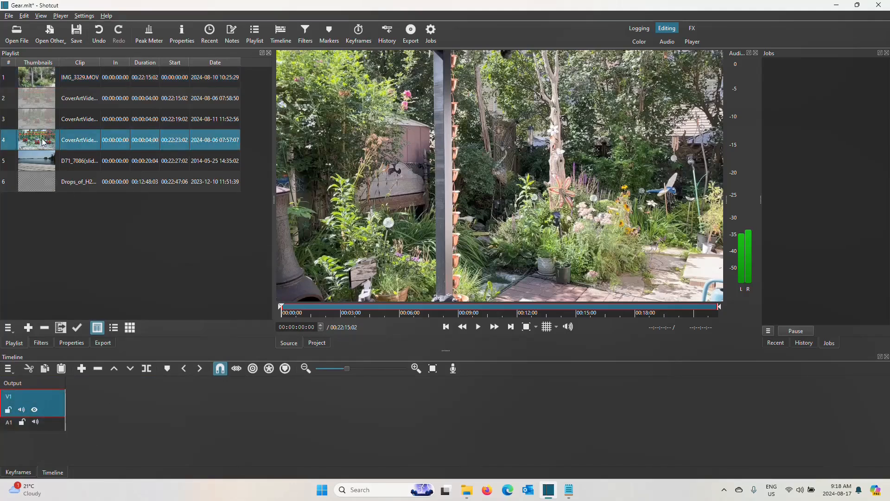
{"action": "left_click_drag", "start_coordinate": [43, 142], "coordinate": [71, 419]}
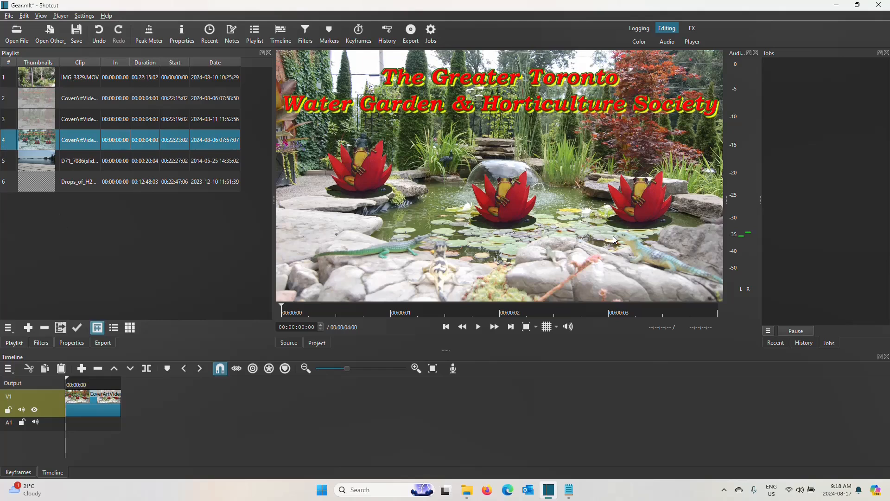
{"action": "left_click_drag", "start_coordinate": [42, 146], "coordinate": [126, 412]}
{"action": "left_click_drag", "start_coordinate": [125, 412], "coordinate": [137, 410]}
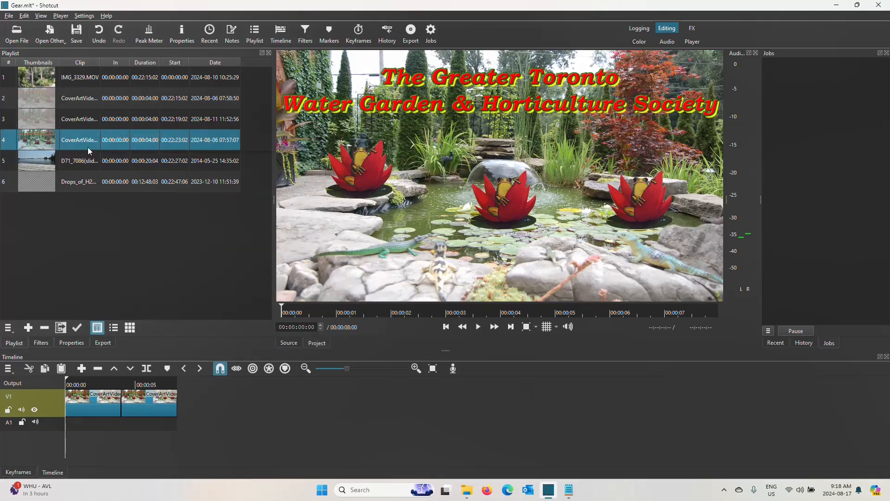
{"action": "left_click", "coordinate": [81, 85]}
{"action": "left_click_drag", "start_coordinate": [82, 84], "coordinate": [176, 417]}
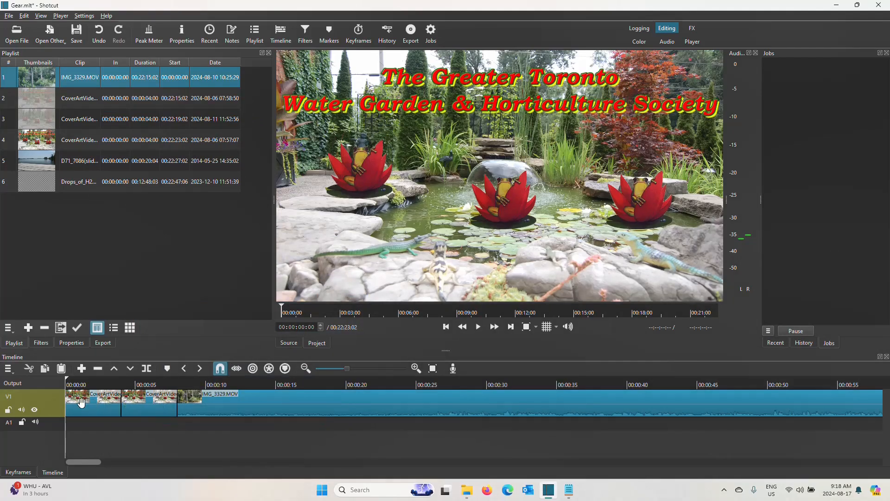
Step: Skip forward and back through the timeline's clips, return to the start, and play the sequence into the beginning of IMG_3329.MOV
{"action": "left_click", "coordinate": [76, 386]}
{"action": "left_click", "coordinate": [447, 327]}
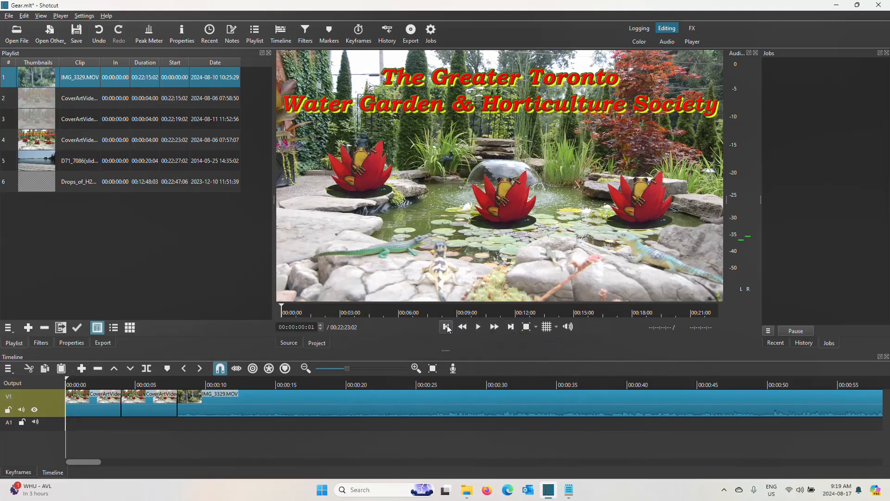
{"action": "left_click", "coordinate": [511, 327]}
{"action": "left_click", "coordinate": [511, 326]}
{"action": "left_click", "coordinate": [446, 327]}
{"action": "left_click", "coordinate": [446, 327]}
{"action": "left_click", "coordinate": [478, 327]}
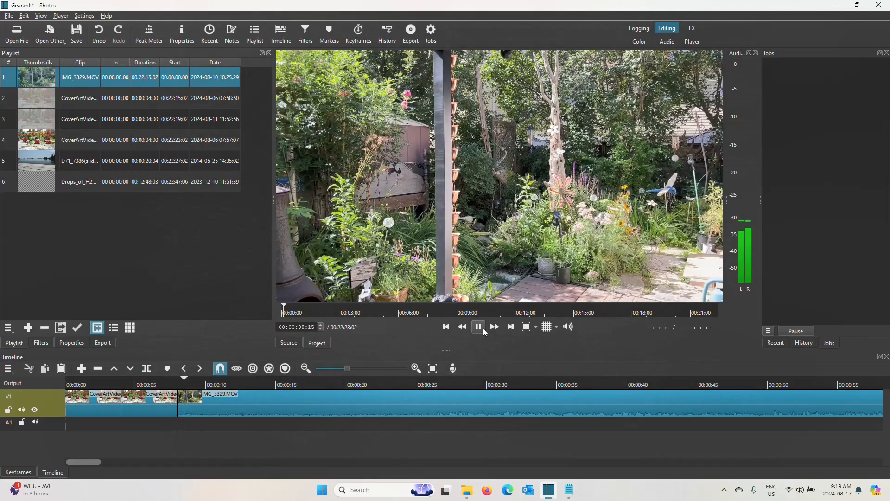
{"action": "left_click", "coordinate": [483, 329]}
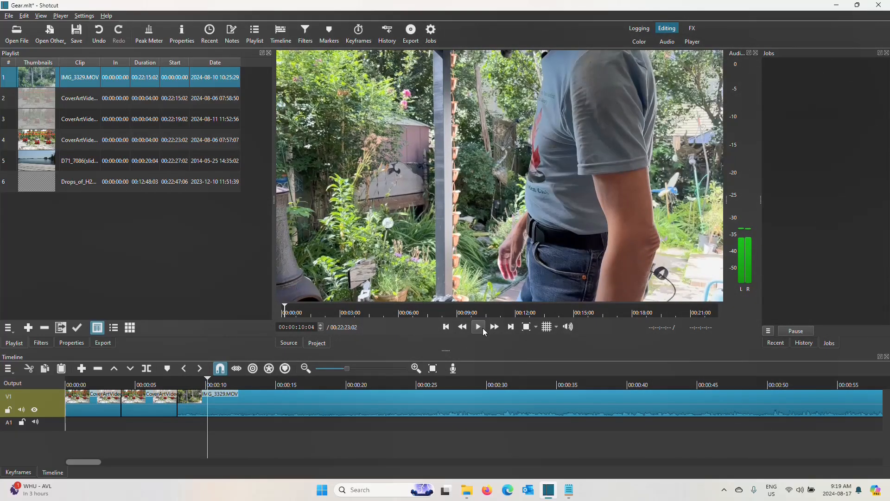
Step: Add a Text: Simple filter to the second CoverArtVideo.png clip on V1, marking that filter as a favourite
{"action": "left_click", "coordinate": [131, 396]}
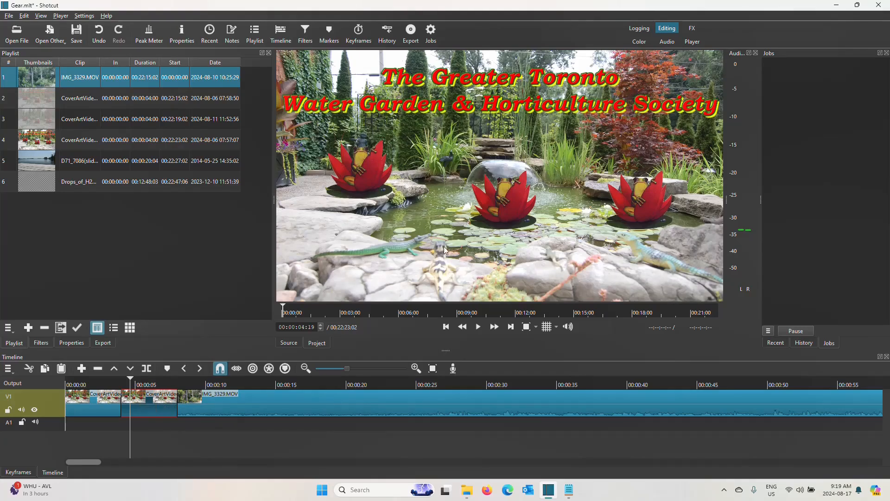
{"action": "left_click", "coordinate": [42, 343]}
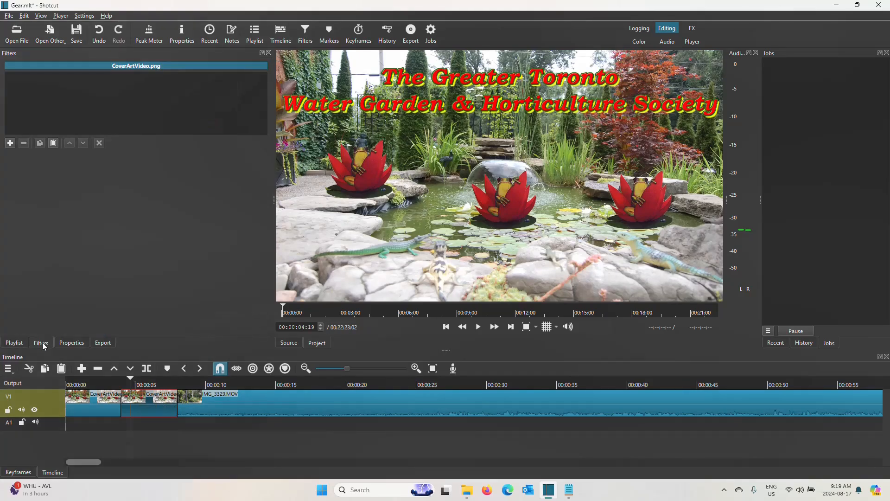
{"action": "left_click", "coordinate": [10, 143]}
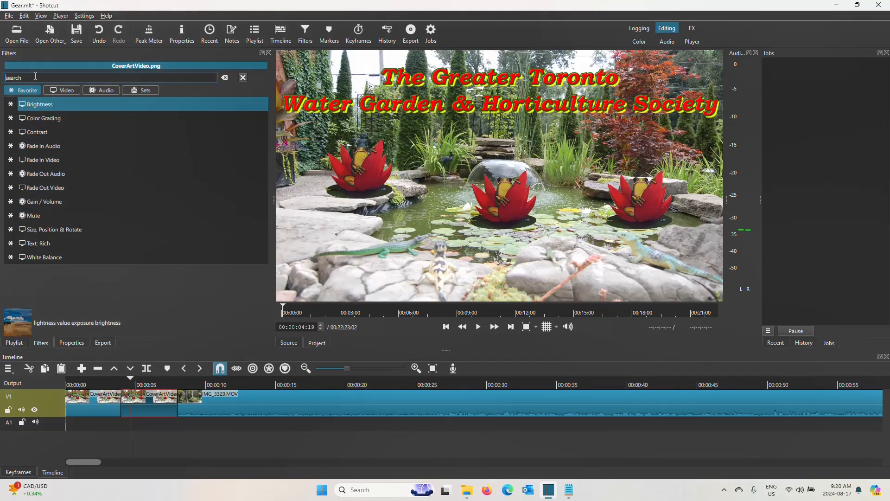
{"action": "type", "text": "te"}
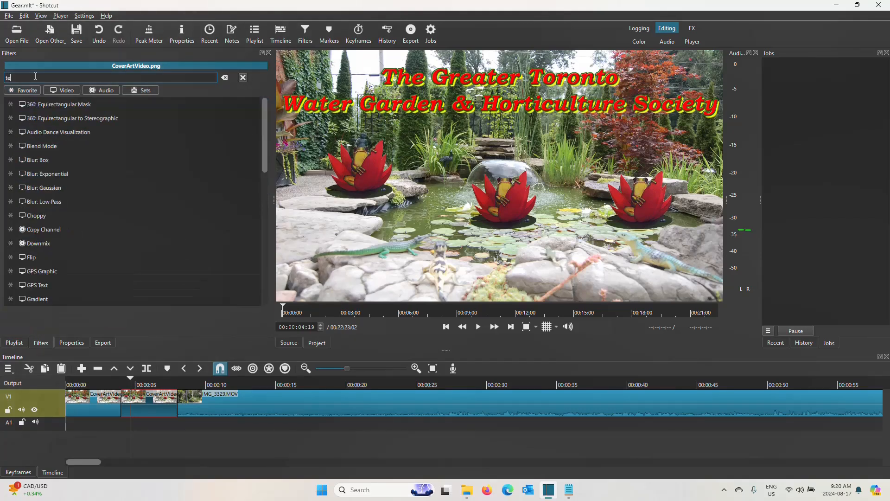
{"action": "type", "text": "xt"}
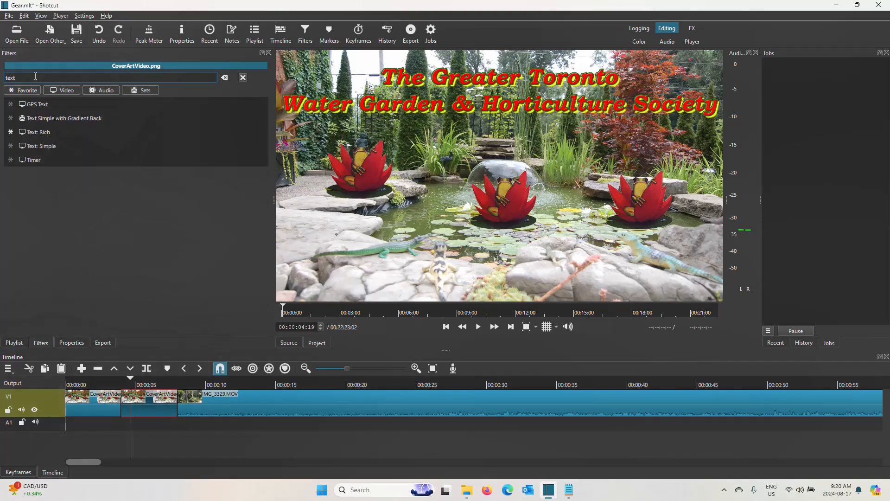
{"action": "left_click", "coordinate": [10, 148]}
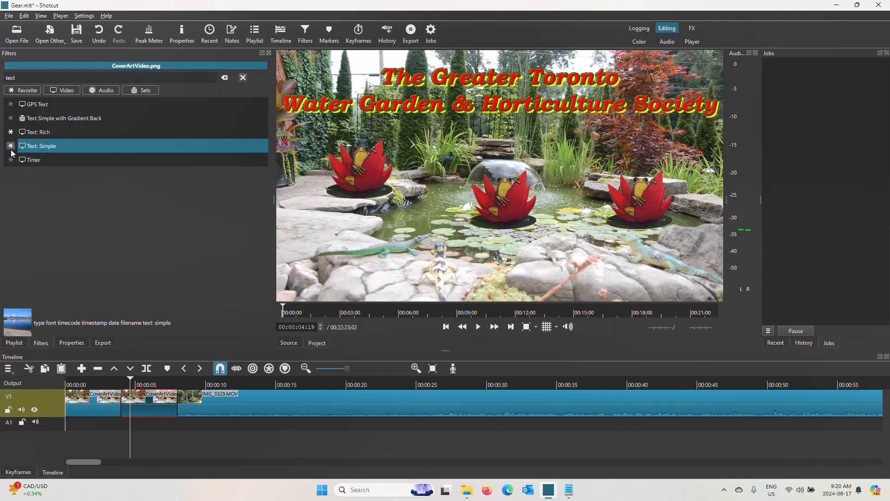
{"action": "left_click", "coordinate": [45, 147]}
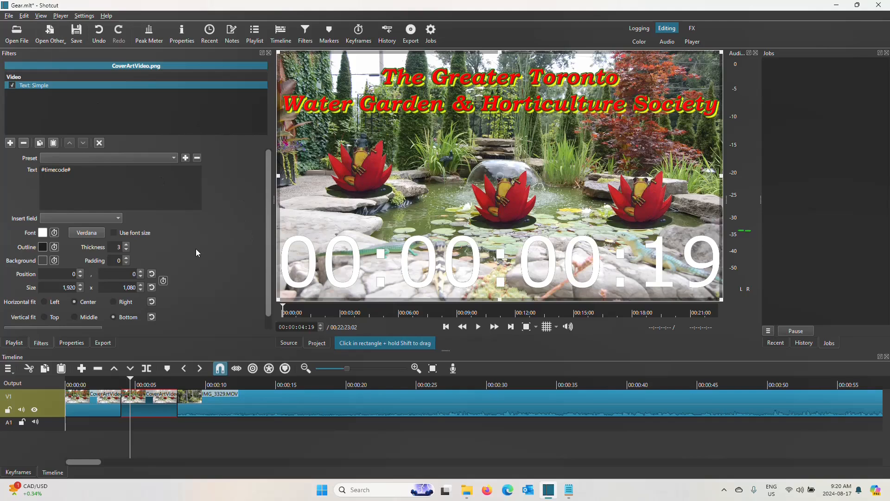
Step: Replace the filter's text with "CONTENT CREATION - GEAR" and shrink its text box to about 233 pixels high along the image's lower edge
{"action": "triple_click", "coordinate": [74, 171]}
{"action": "type", "text": "CONTEN"}
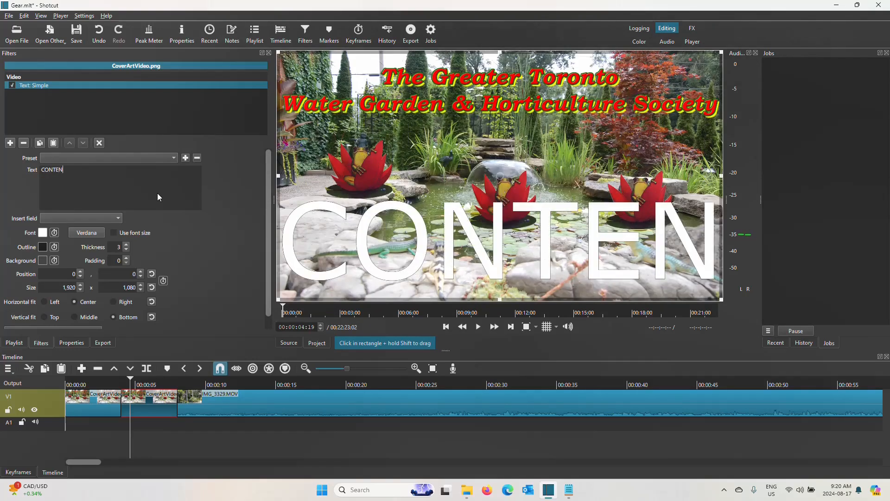
{"action": "type", "text": "T CREAT"}
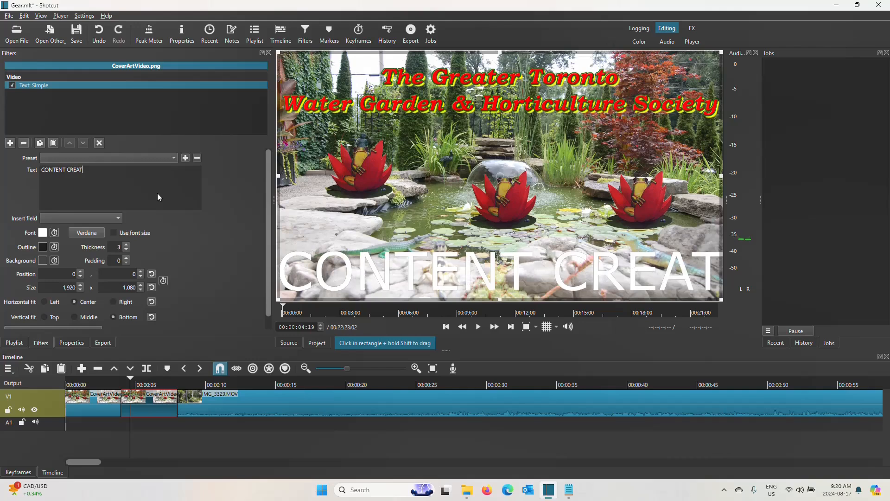
{"action": "type", "text": "ION ="}
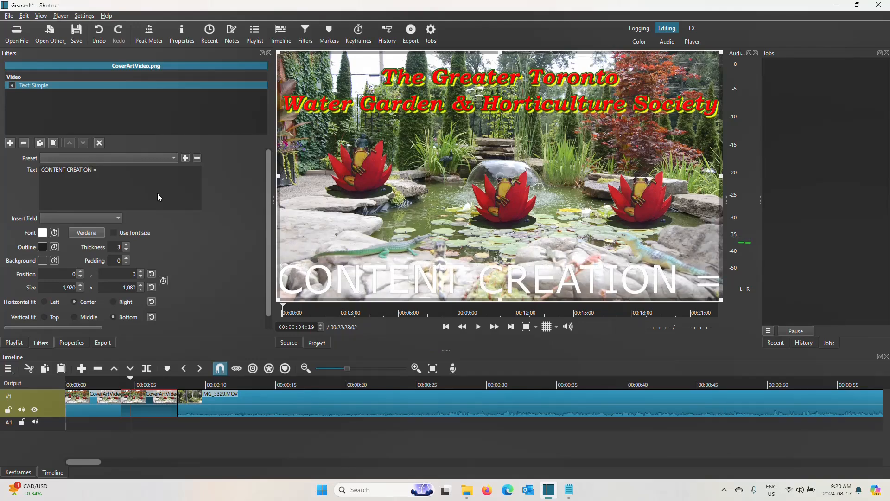
{"action": "key", "text": "BackSpace"}
{"action": "type", "text": "- GEAR"}
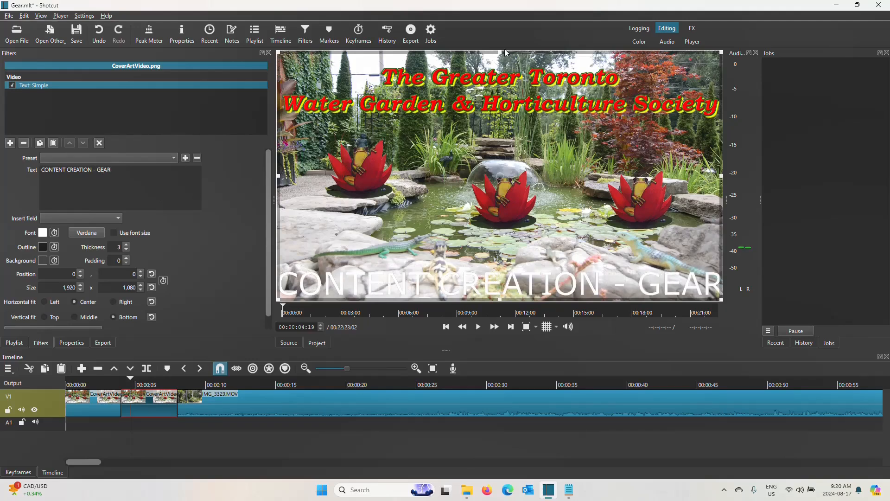
{"action": "left_click_drag", "start_coordinate": [504, 51], "coordinate": [518, 254]}
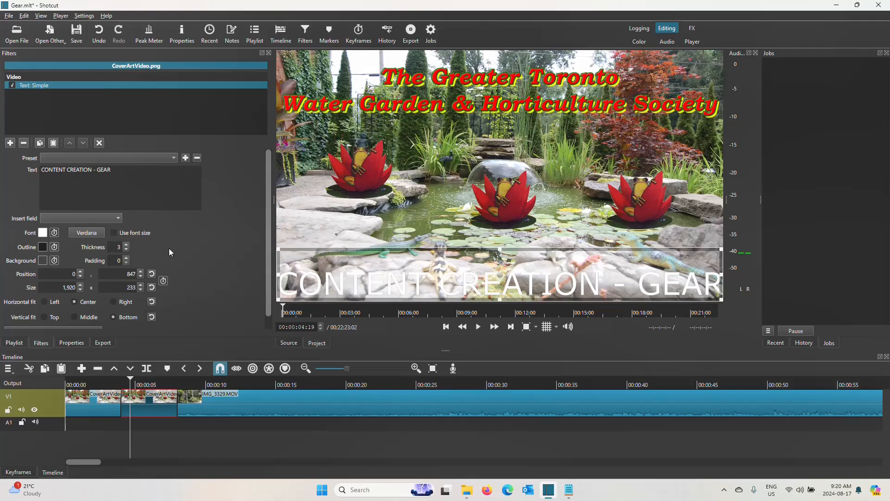
Step: Set the title's font to Bookman Old Style in Bold
{"action": "left_click", "coordinate": [87, 233]}
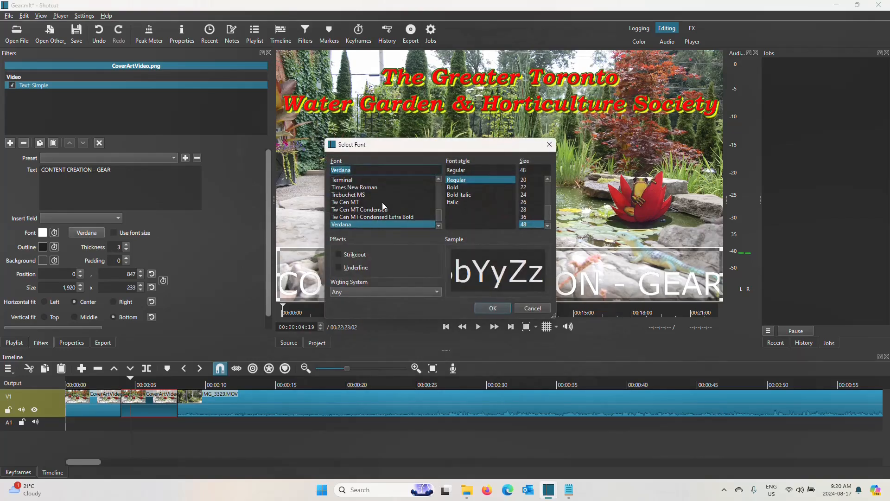
{"action": "key", "text": "o"}
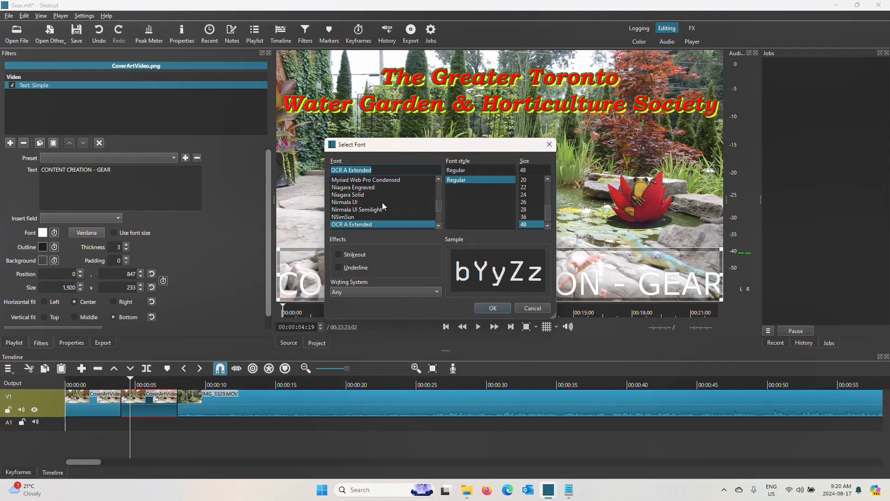
{"action": "scroll", "coordinate": [382, 202], "scroll_direction": "up", "scroll_amount": 20}
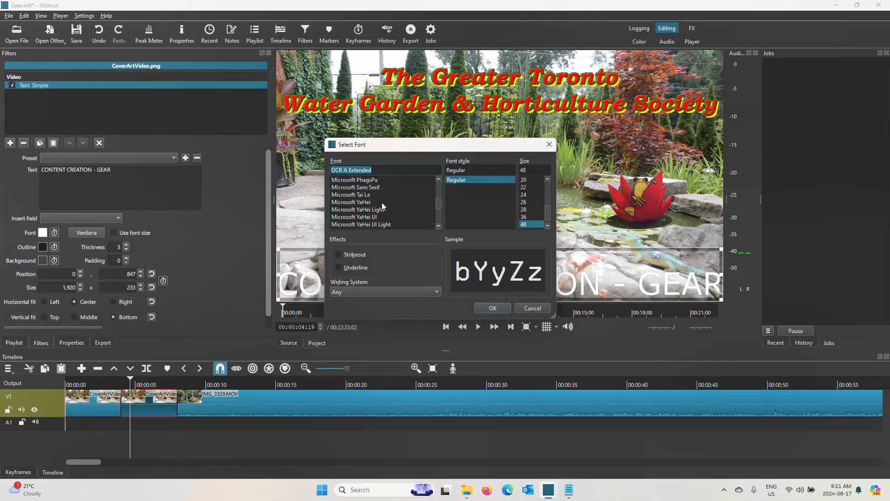
{"action": "scroll", "coordinate": [372, 199], "scroll_direction": "up", "scroll_amount": 20}
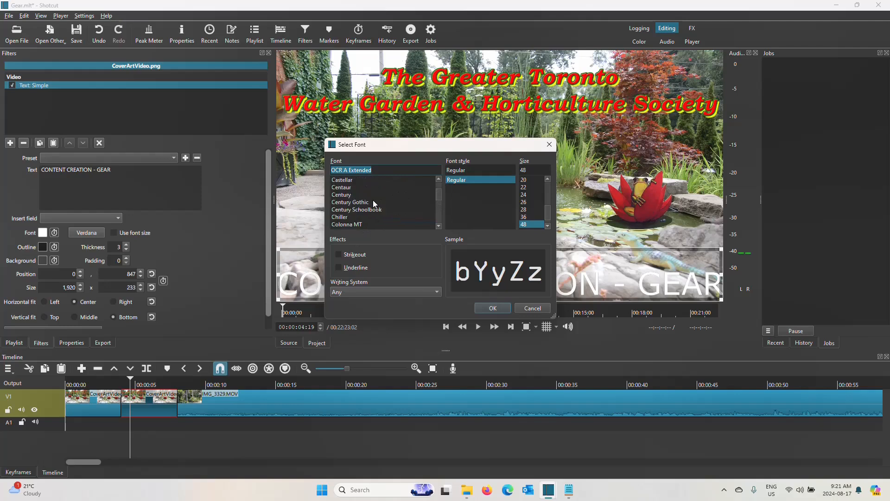
{"action": "scroll", "coordinate": [373, 201], "scroll_direction": "down", "scroll_amount": 5}
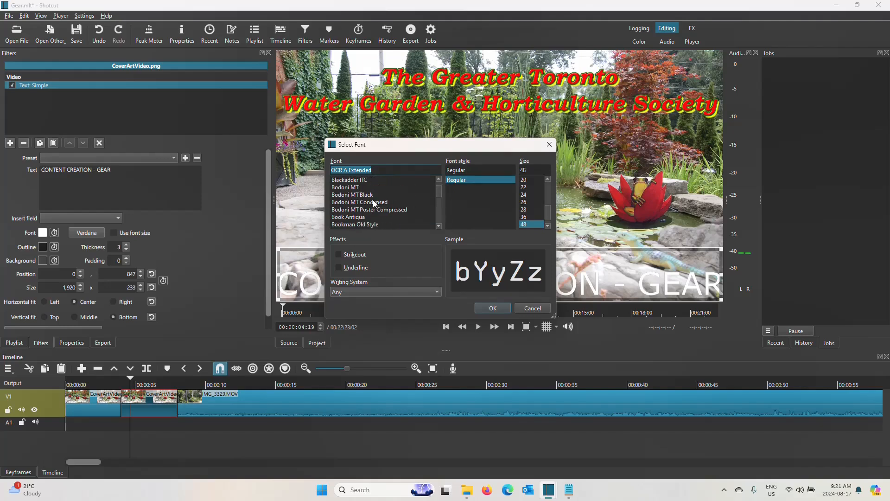
{"action": "left_click", "coordinate": [378, 224]}
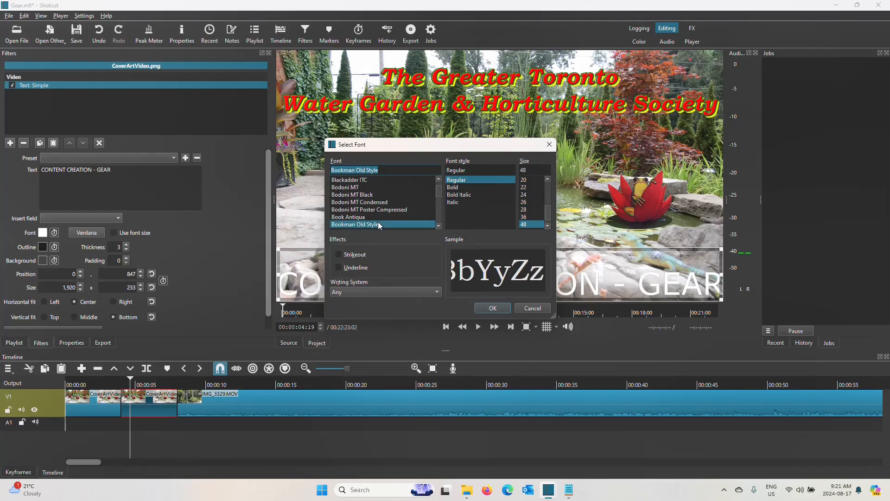
{"action": "left_click", "coordinate": [461, 189]}
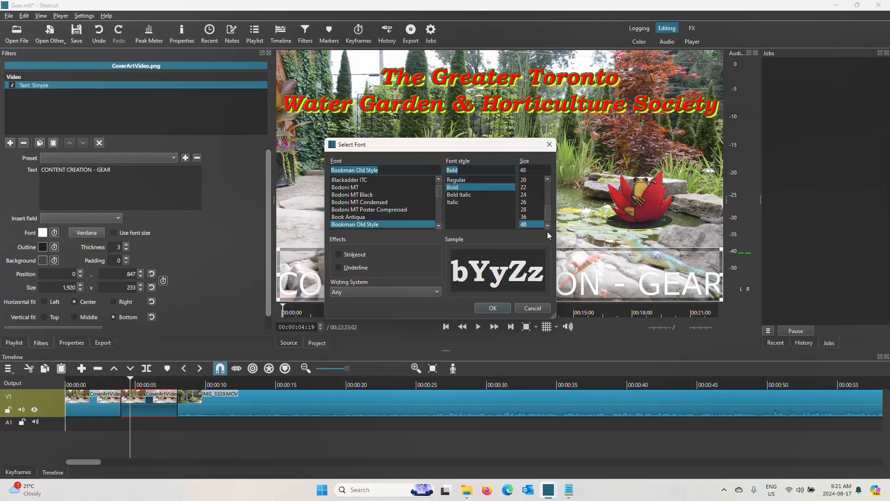
{"action": "left_click", "coordinate": [492, 307]}
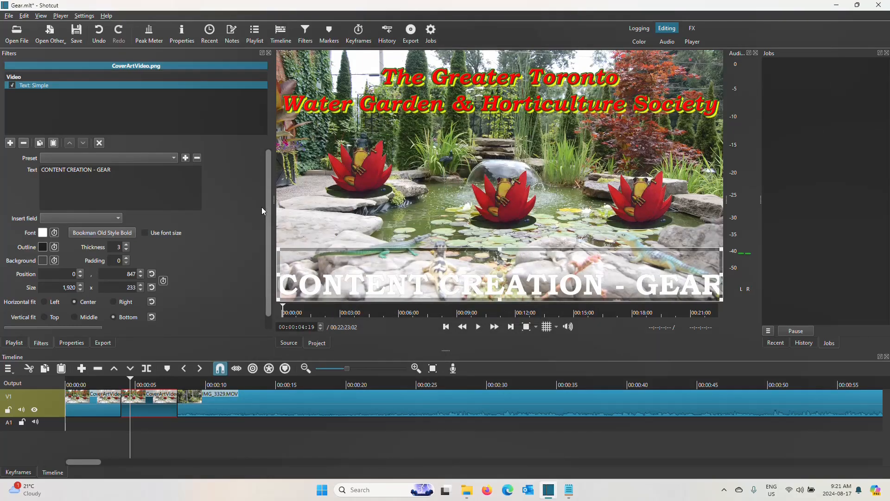
Step: Enable font-size control with size 72 for the title and adjust its text box to about 1,920 x 173 at position 2, 797
{"action": "left_click", "coordinate": [146, 234]}
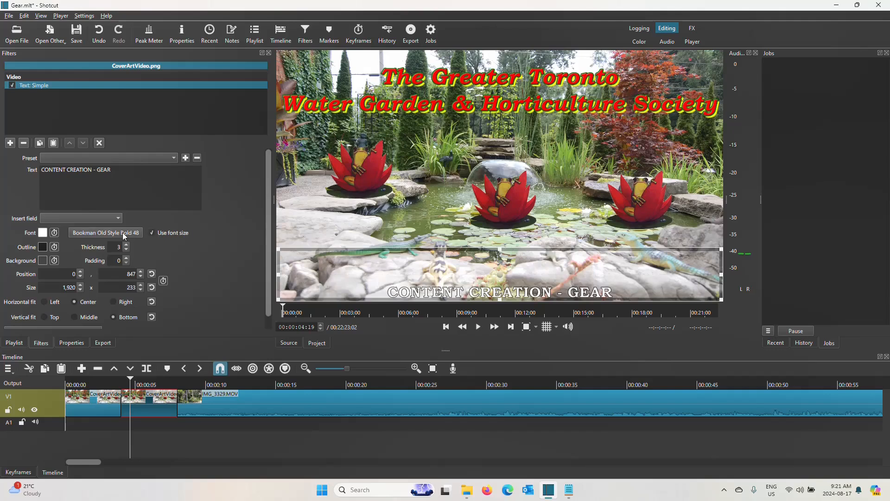
{"action": "left_click", "coordinate": [124, 235]}
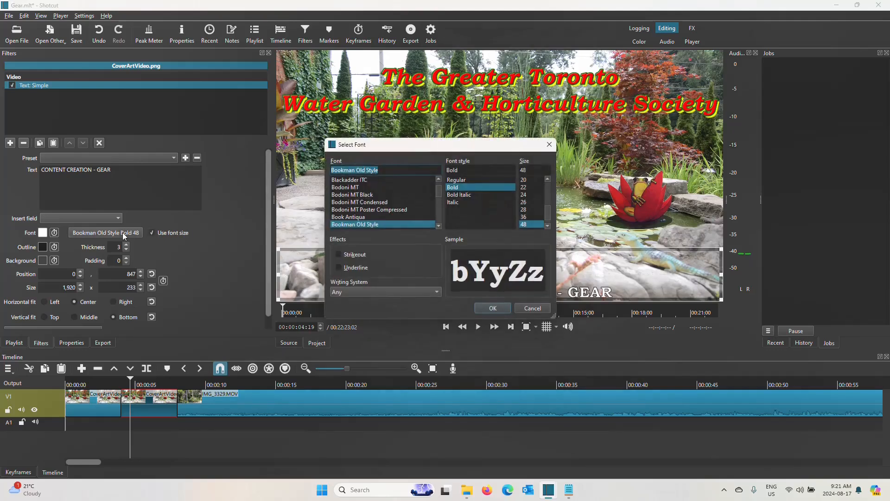
{"action": "left_click", "coordinate": [549, 225]}
{"action": "left_click", "coordinate": [531, 223]}
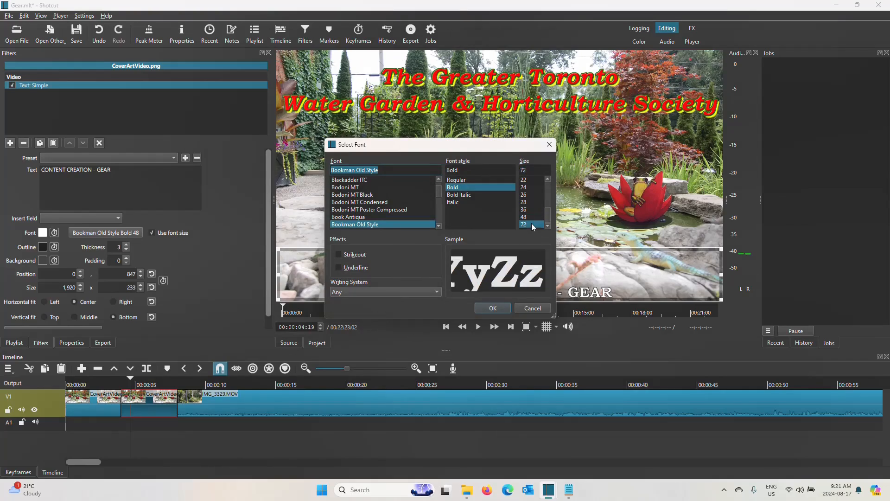
{"action": "left_click", "coordinate": [494, 308]}
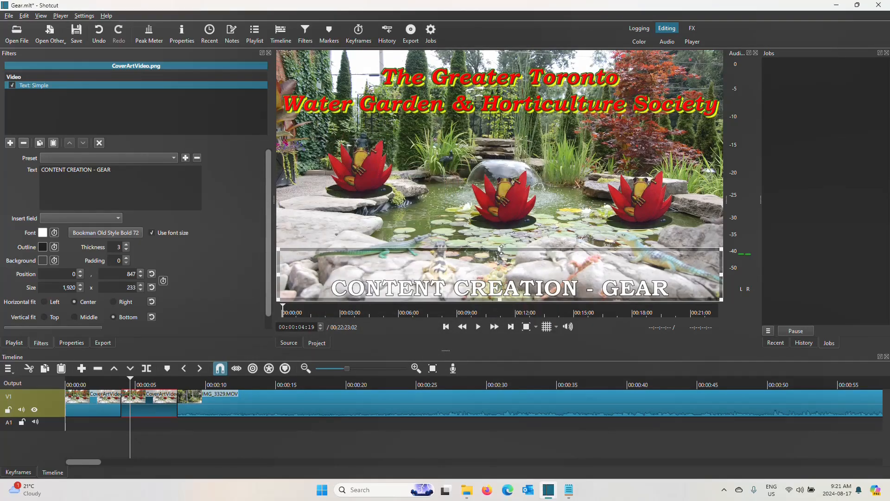
{"action": "mouse_move", "coordinate": [502, 260]}
{"action": "left_mouse_down"}
{"action": "mouse_move", "coordinate": [504, 274]}
{"action": "mouse_move", "coordinate": [501, 256]}
{"action": "left_mouse_up"}
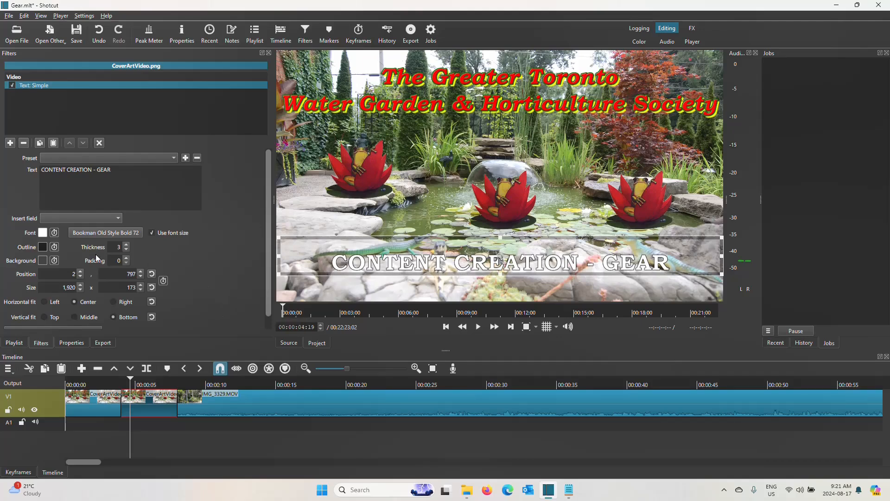
Step: Set the title's font colour to dark red (#aa0000)
{"action": "left_click", "coordinate": [43, 233]}
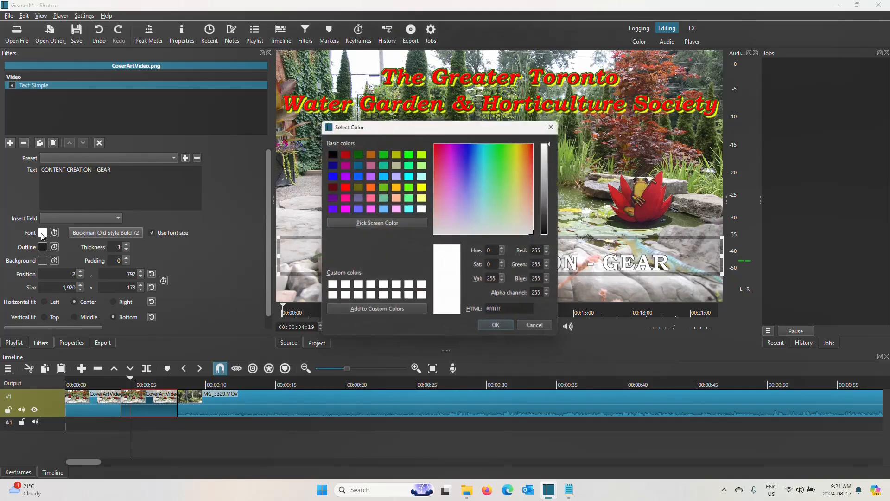
{"action": "left_click", "coordinate": [344, 153]}
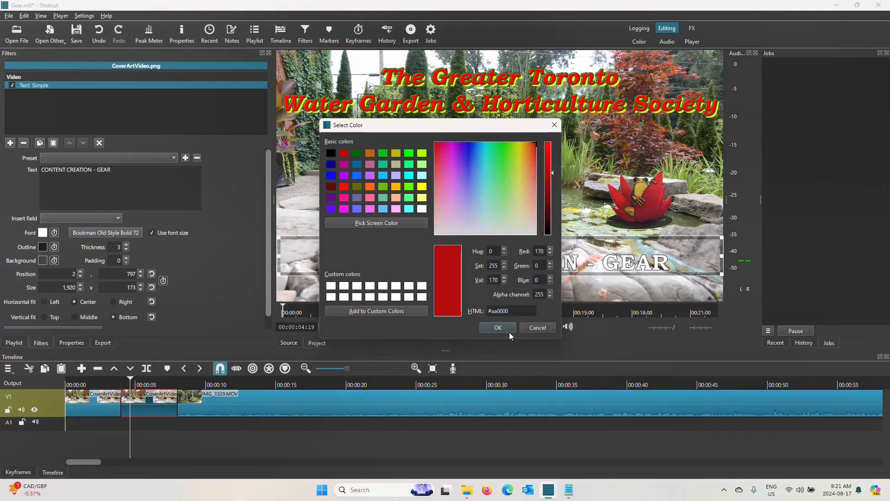
{"action": "left_click", "coordinate": [498, 328]}
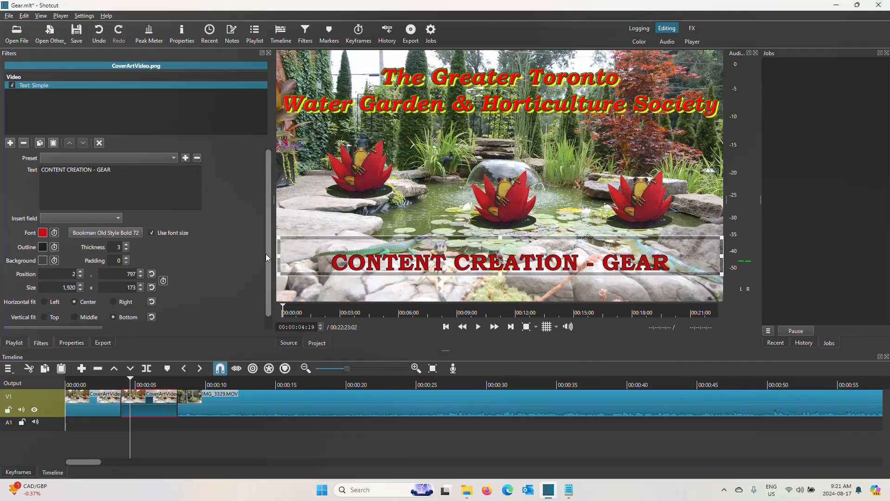
Step: Set the title's outline colour to green (#00aa00)
{"action": "left_click", "coordinate": [45, 247]}
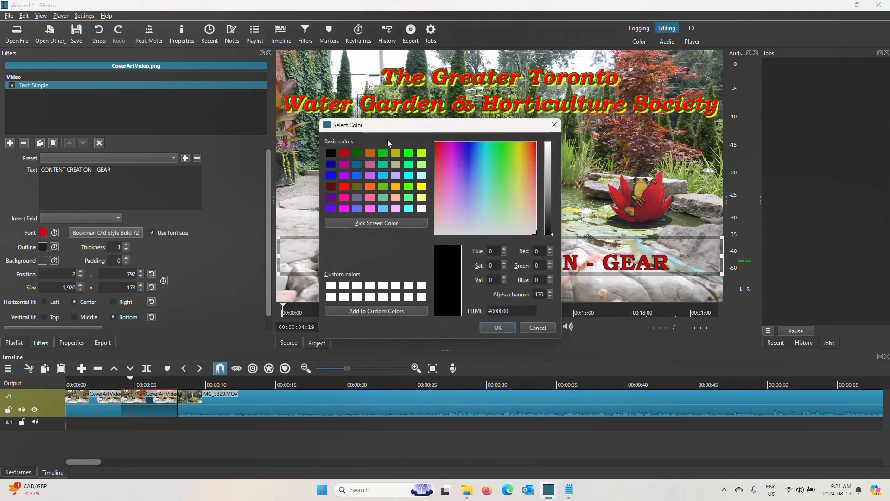
{"action": "left_click", "coordinate": [383, 154]}
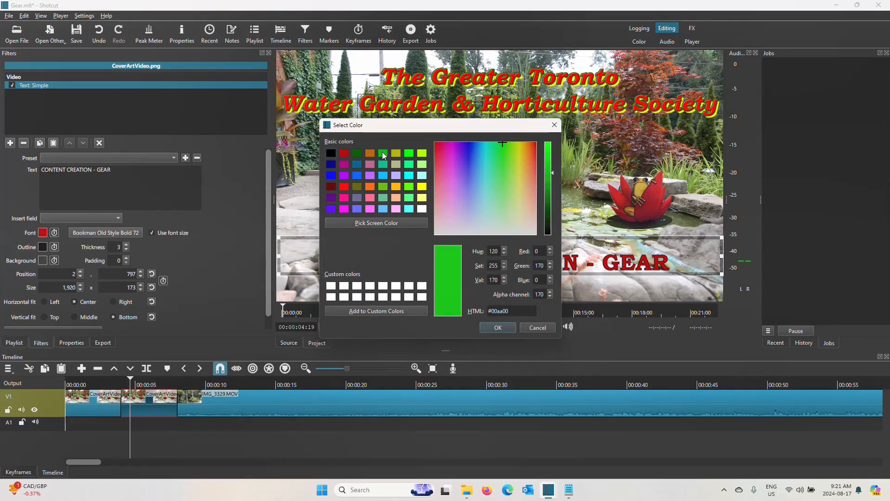
{"action": "left_click", "coordinate": [497, 327]}
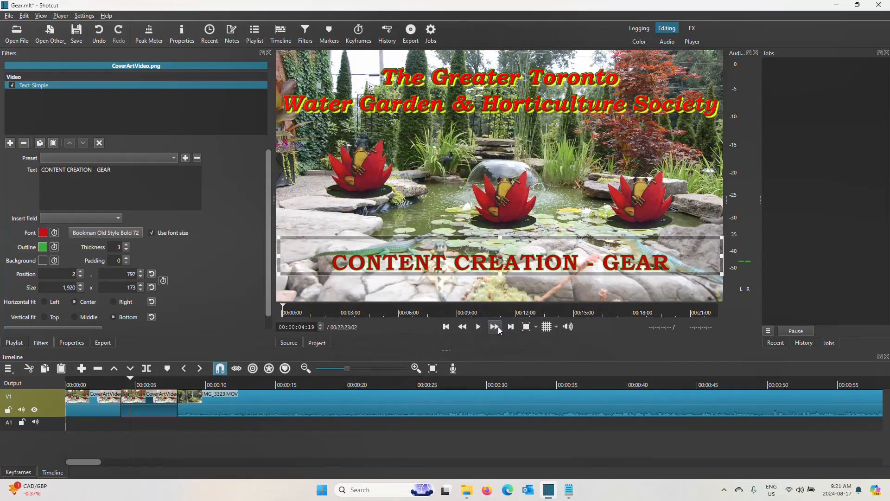
Step: Increase the title's outline thickness to 8 and change the outline colour to yellow
{"action": "left_click", "coordinate": [127, 246]}
{"action": "left_click", "coordinate": [127, 246]}
{"action": "left_click", "coordinate": [127, 245]}
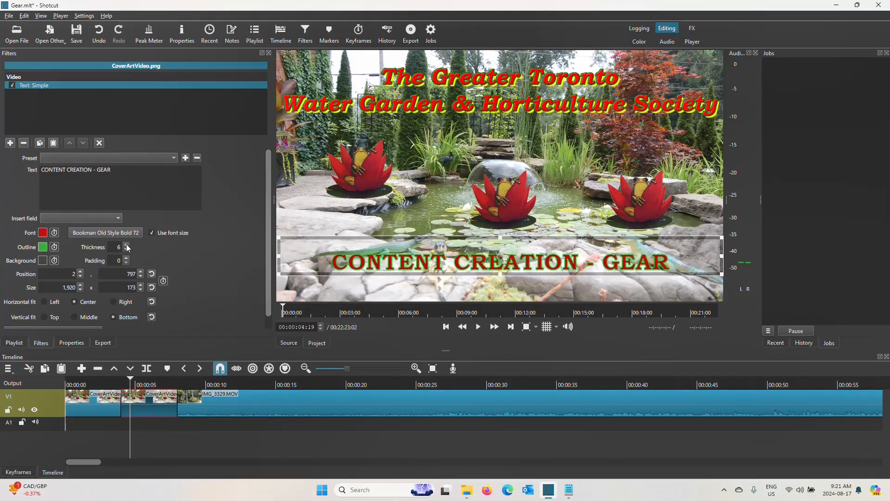
{"action": "left_click", "coordinate": [127, 246]}
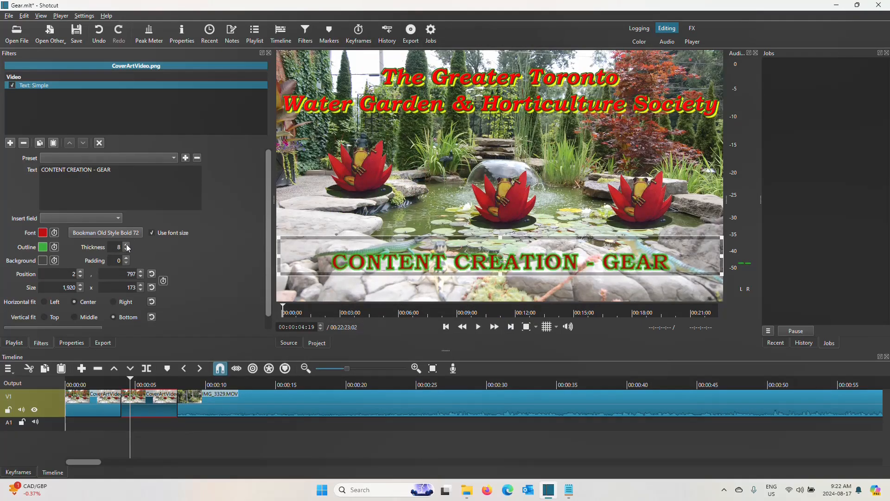
{"action": "left_click", "coordinate": [42, 248]}
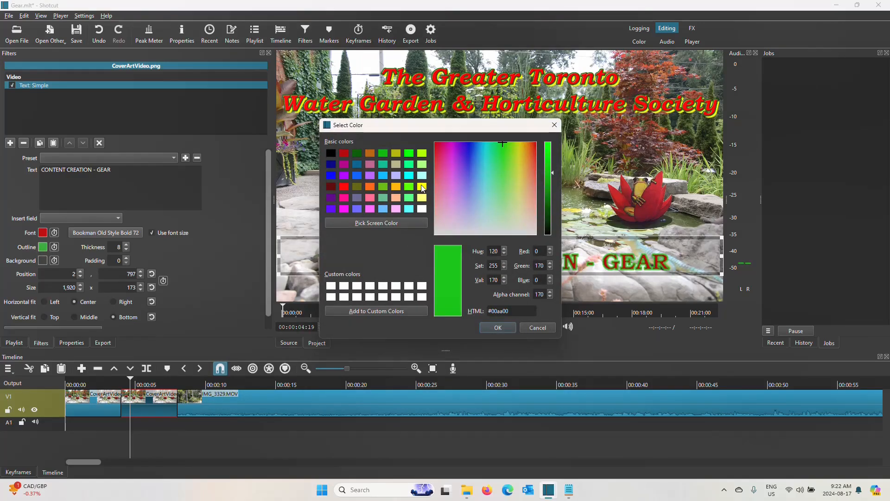
{"action": "left_click", "coordinate": [422, 187]}
{"action": "left_click", "coordinate": [503, 331]}
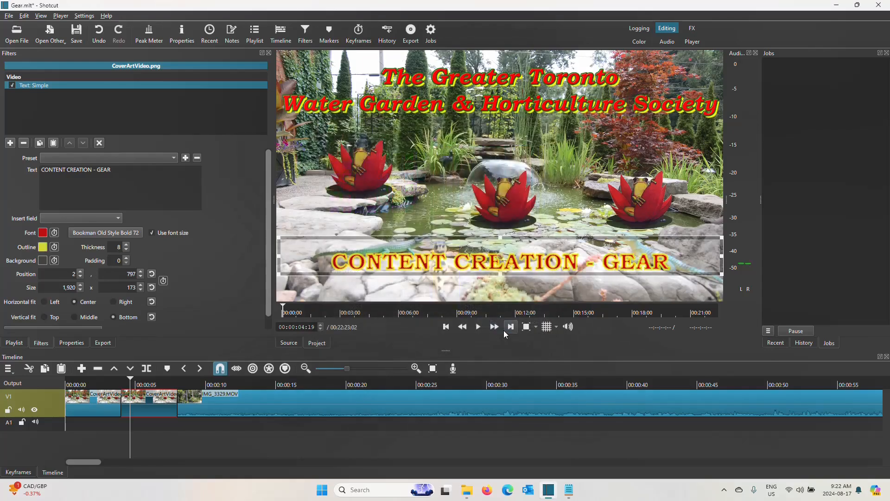
Step: Reduce the title's outline thickness to 5 and change its font style to Bold Italic
{"action": "left_click", "coordinate": [125, 251]}
{"action": "left_click", "coordinate": [126, 250]}
{"action": "left_click", "coordinate": [125, 250]}
{"action": "left_click", "coordinate": [125, 250]}
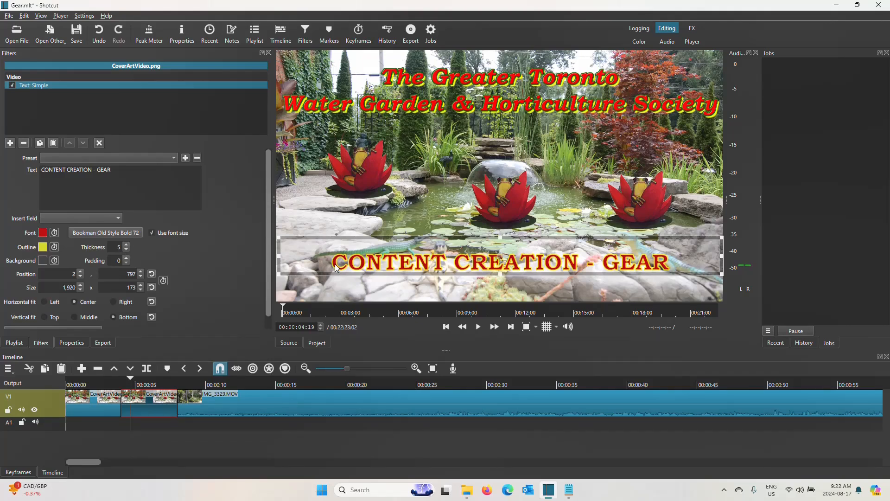
{"action": "left_click", "coordinate": [108, 234]}
{"action": "left_click", "coordinate": [467, 197]}
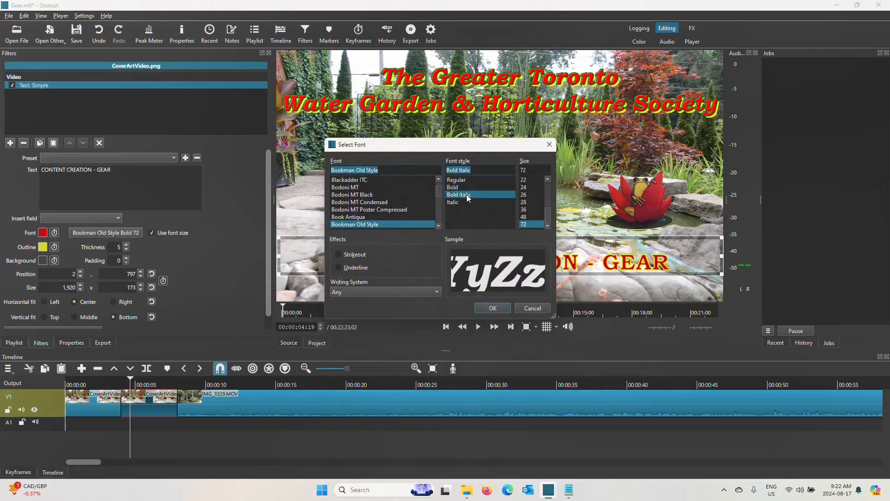
{"action": "left_click", "coordinate": [493, 308]}
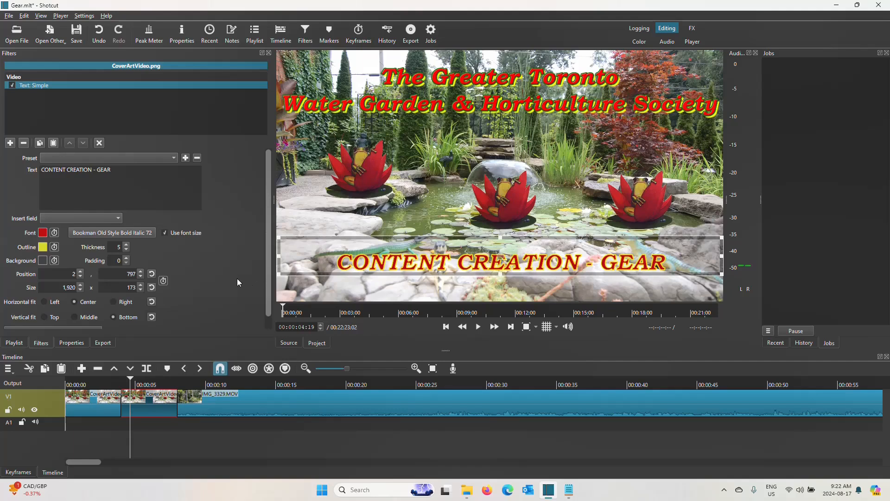
Step: Play the project from the beginning through both title images into the footage, and return to the start
{"action": "left_click", "coordinate": [74, 386]}
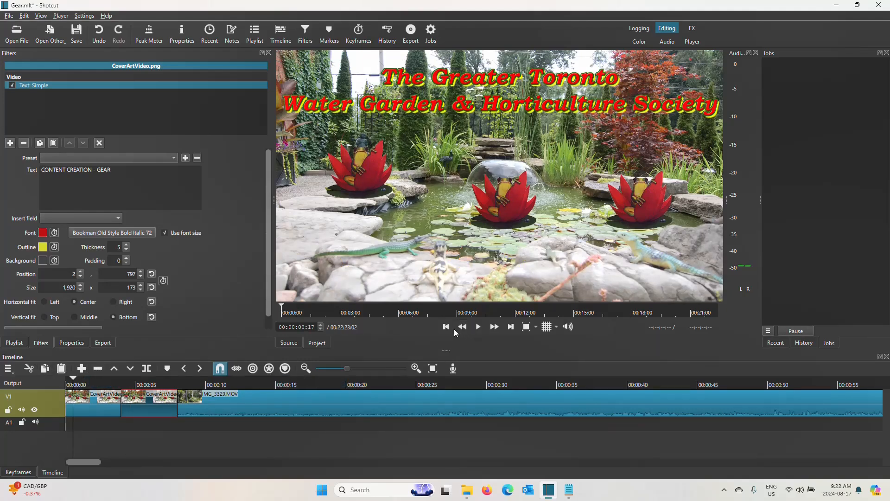
{"action": "left_click", "coordinate": [446, 327]}
{"action": "left_click", "coordinate": [478, 327]}
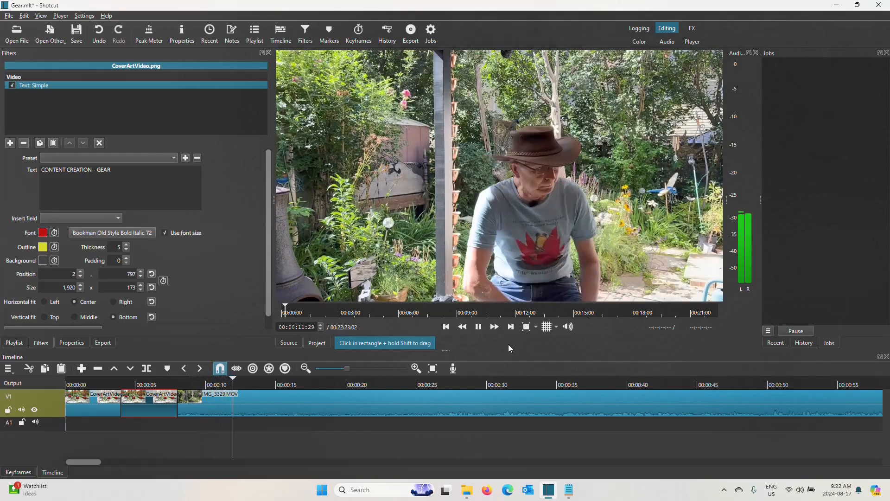
{"action": "key", "text": "space"}
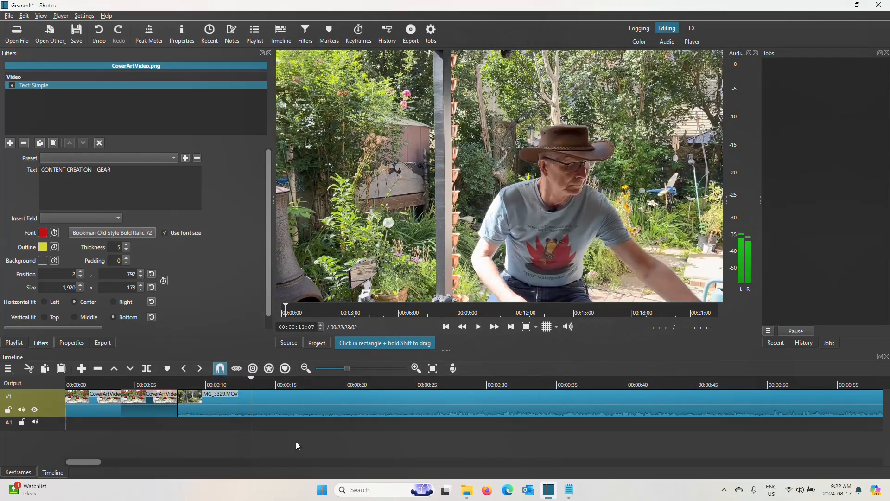
{"action": "left_click", "coordinate": [446, 327]}
{"action": "left_click", "coordinate": [446, 327]}
{"action": "left_click", "coordinate": [446, 327]}
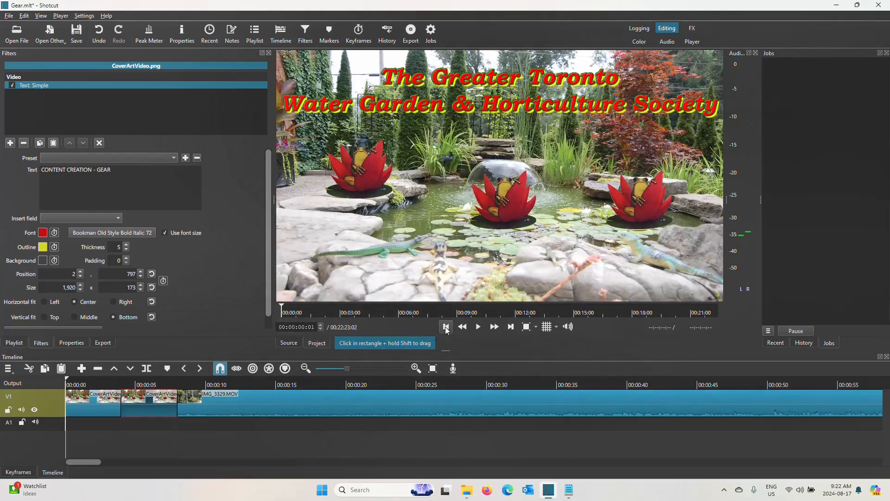
Step: Review the cuts between the two title images and the IMG_3329.MOV footage by playing across them and checking frames on either side
{"action": "left_click", "coordinate": [114, 386]}
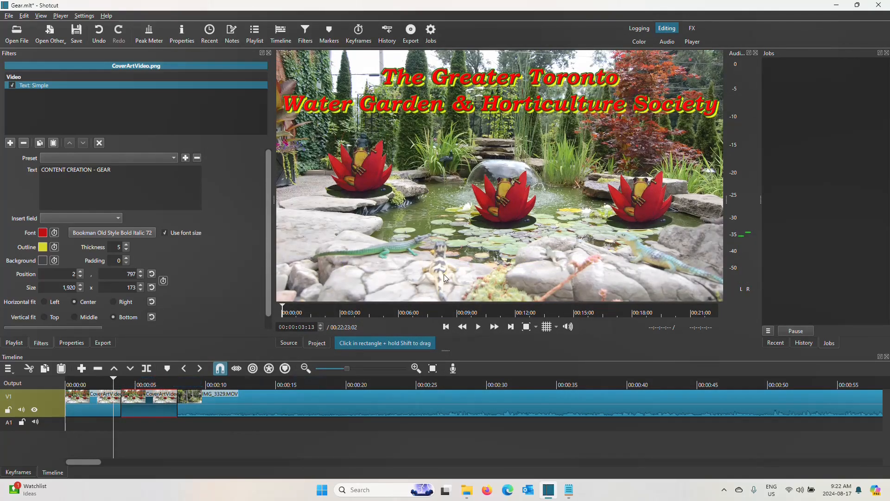
{"action": "left_click", "coordinate": [485, 328]}
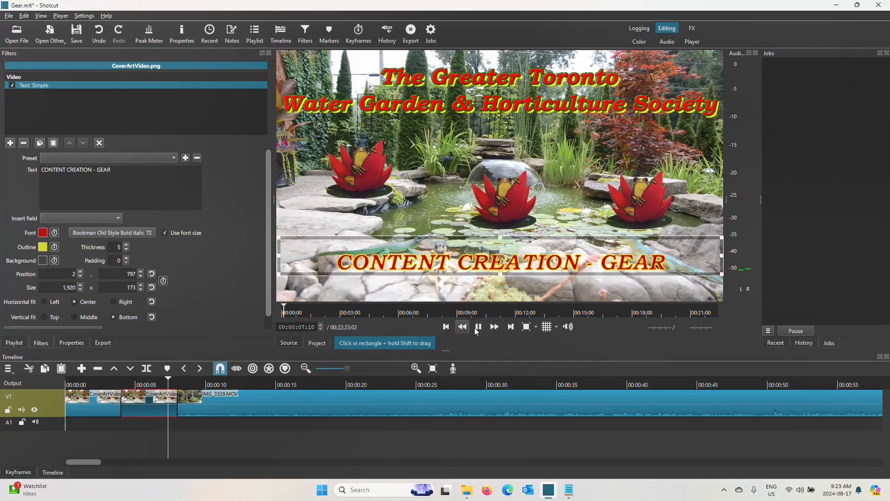
{"action": "left_click", "coordinate": [476, 330]}
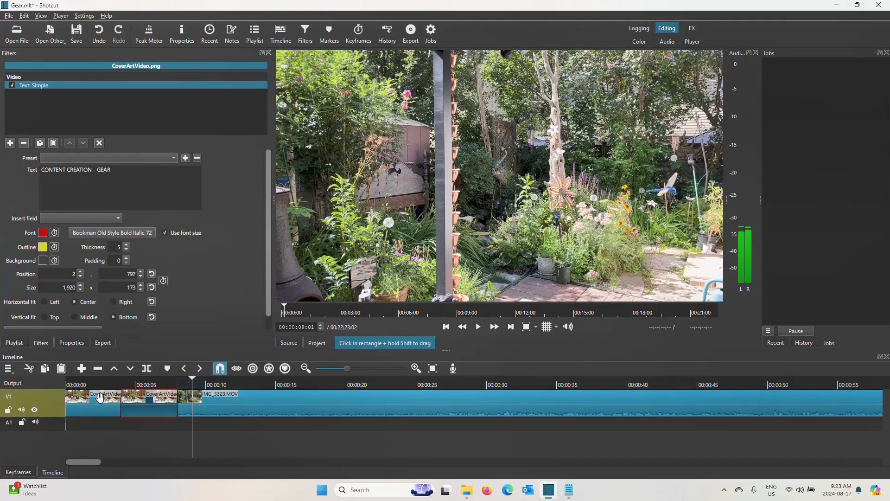
{"action": "left_click", "coordinate": [191, 408]}
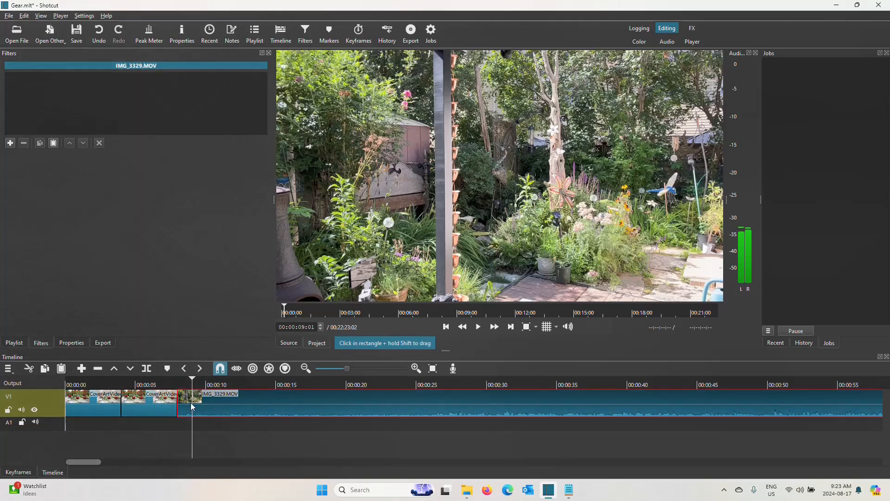
{"action": "left_click", "coordinate": [113, 385]}
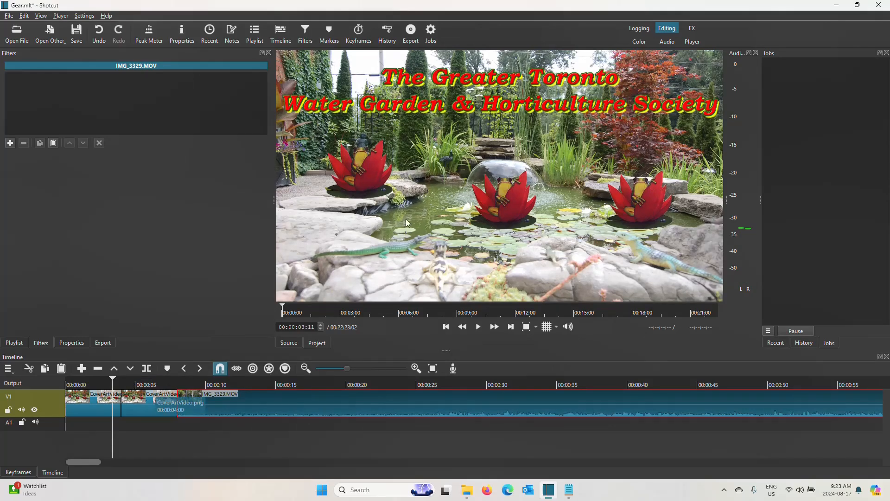
{"action": "left_click", "coordinate": [155, 384]}
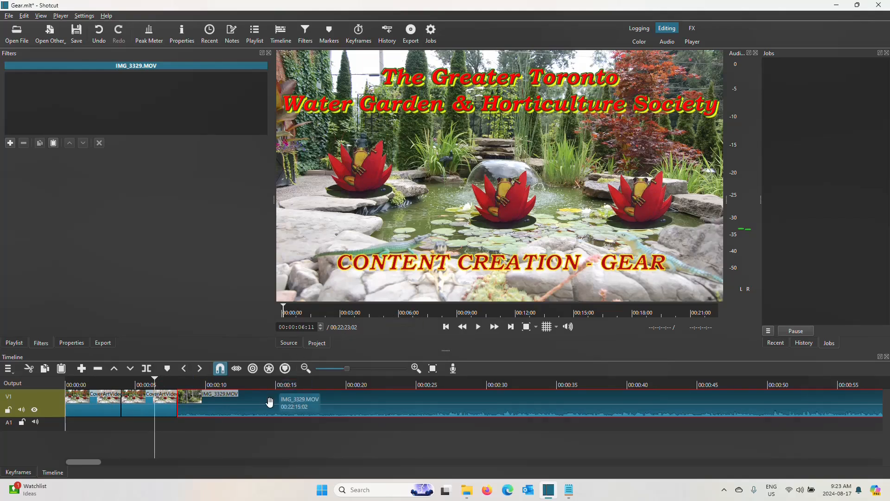
{"action": "left_click", "coordinate": [223, 383]}
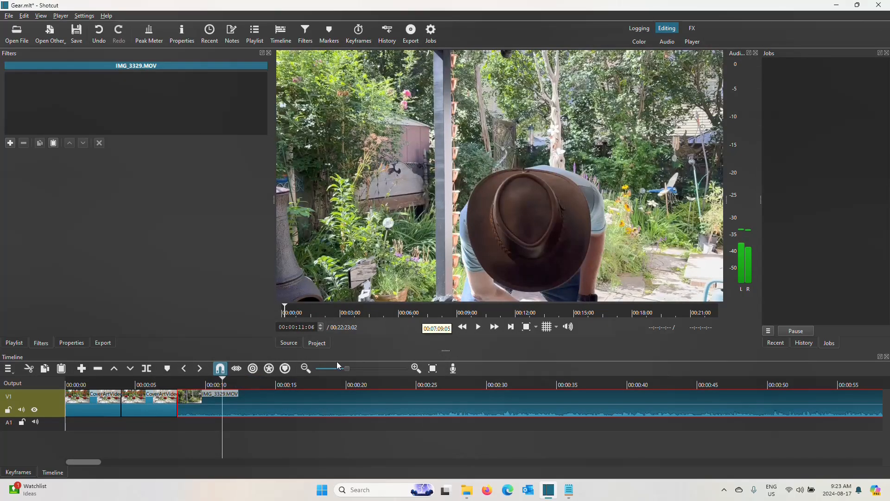
Step: Overlap the second title image clip onto the end of the first by just under a second to create a transition
{"action": "left_click", "coordinate": [98, 383]}
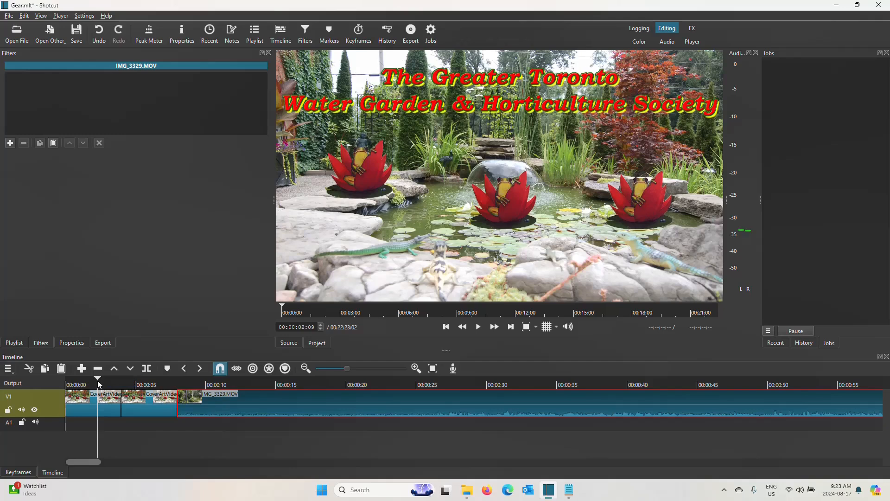
{"action": "left_click", "coordinate": [159, 406]}
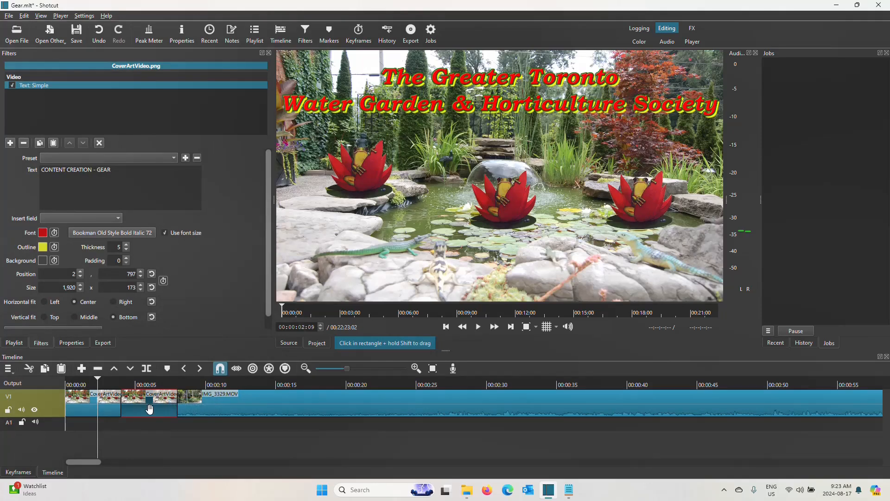
{"action": "left_click_drag", "start_coordinate": [149, 409], "coordinate": [134, 413]}
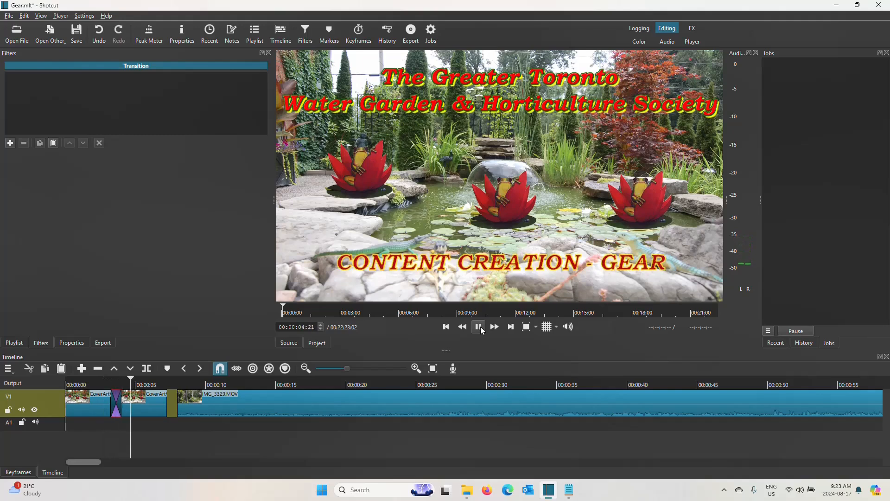
Step: Play the timeline from the start to check the transition between the two title images
{"action": "left_click", "coordinate": [481, 327]}
{"action": "left_click", "coordinate": [68, 386]}
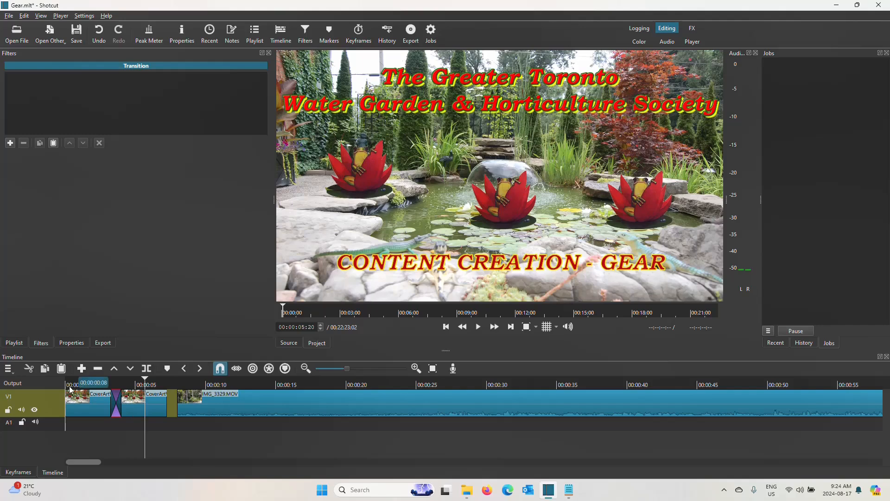
{"action": "left_click", "coordinate": [480, 327]}
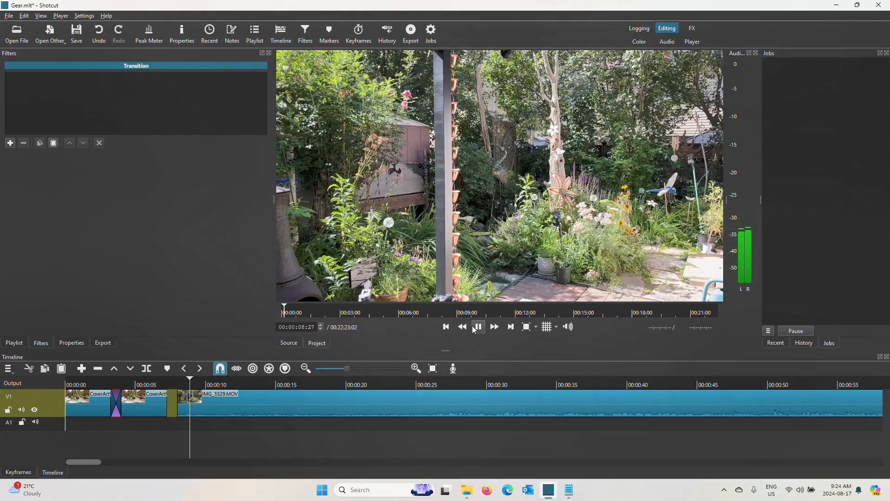
{"action": "key", "text": "space"}
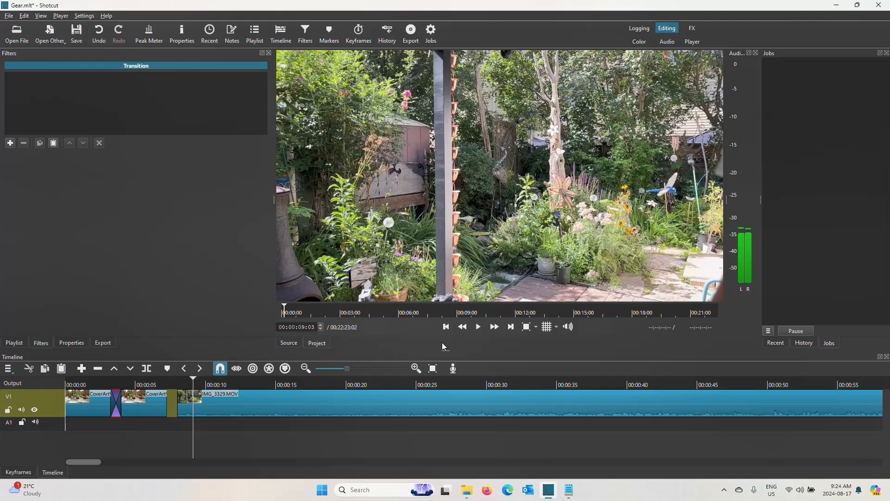
Step: Play the IMG_3329.MOV footage to find where the talk begins and split the clip at 00:00:25:11
{"action": "left_click", "coordinate": [183, 384]}
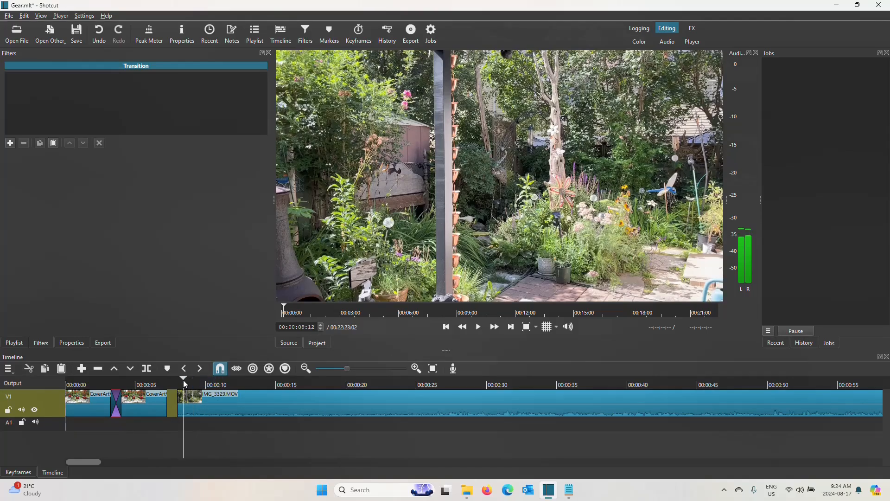
{"action": "left_click", "coordinate": [179, 385]}
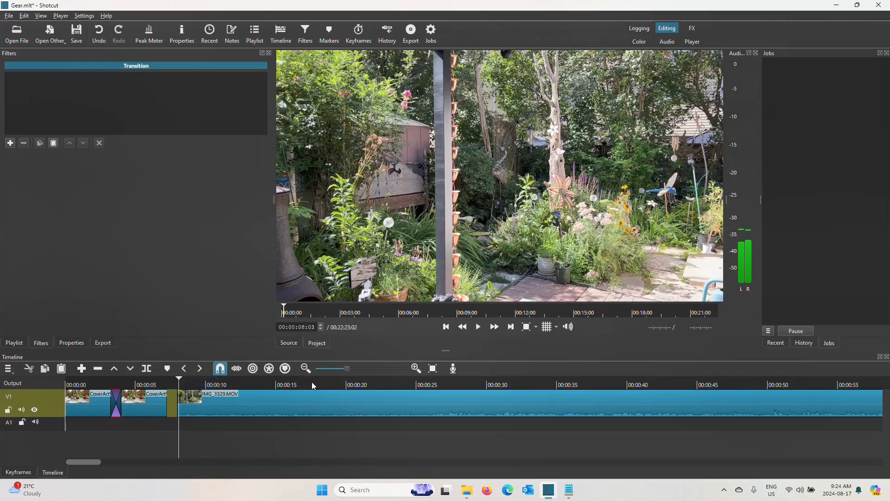
{"action": "left_click", "coordinate": [480, 330]}
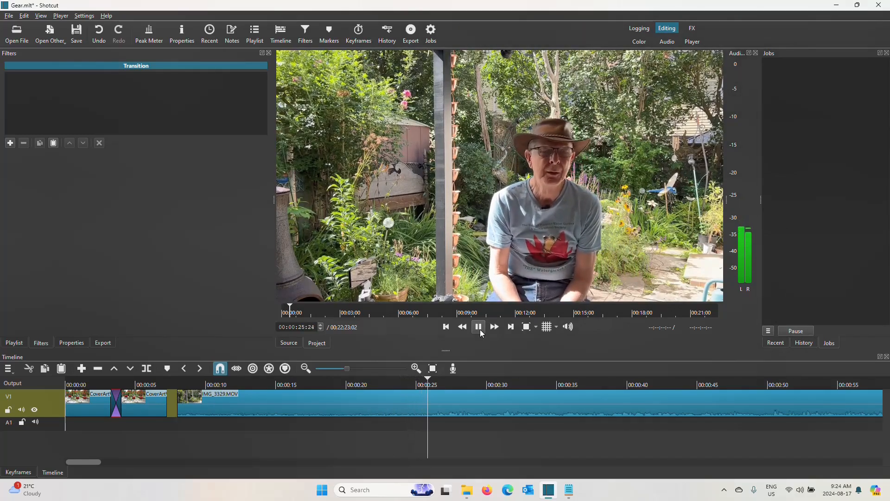
{"action": "left_click", "coordinate": [481, 331]}
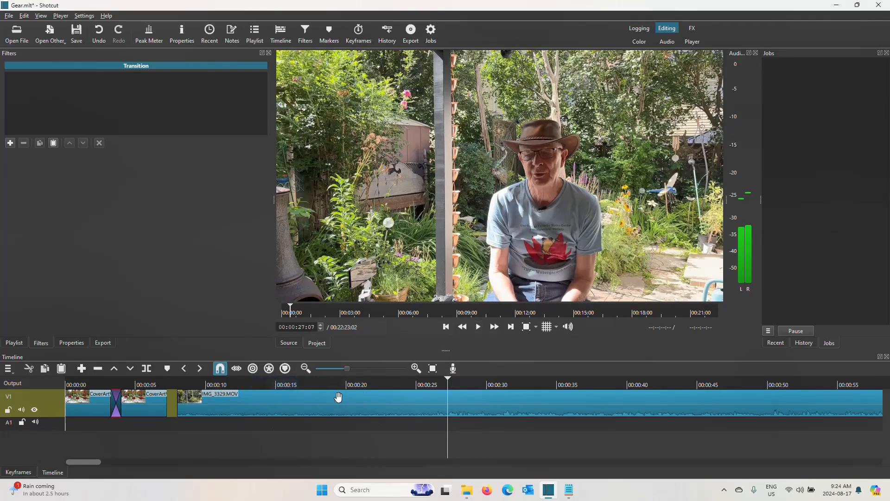
{"action": "left_click", "coordinate": [381, 392]}
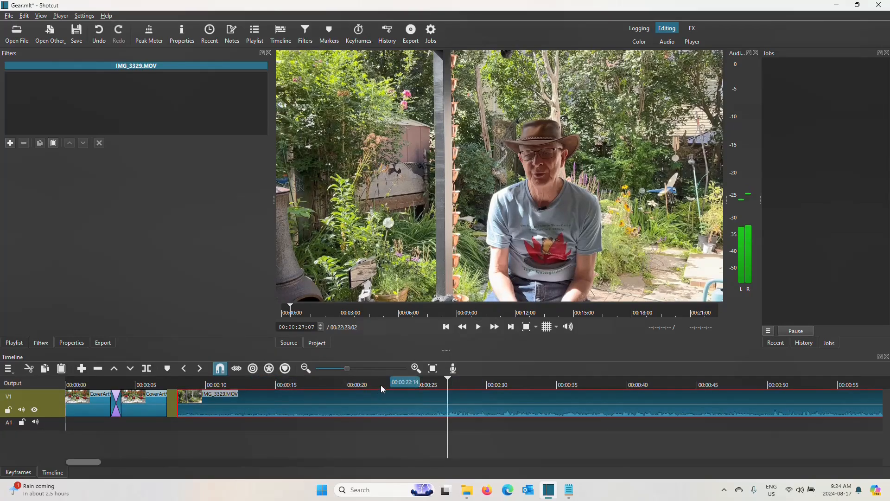
{"action": "left_click", "coordinate": [380, 385]}
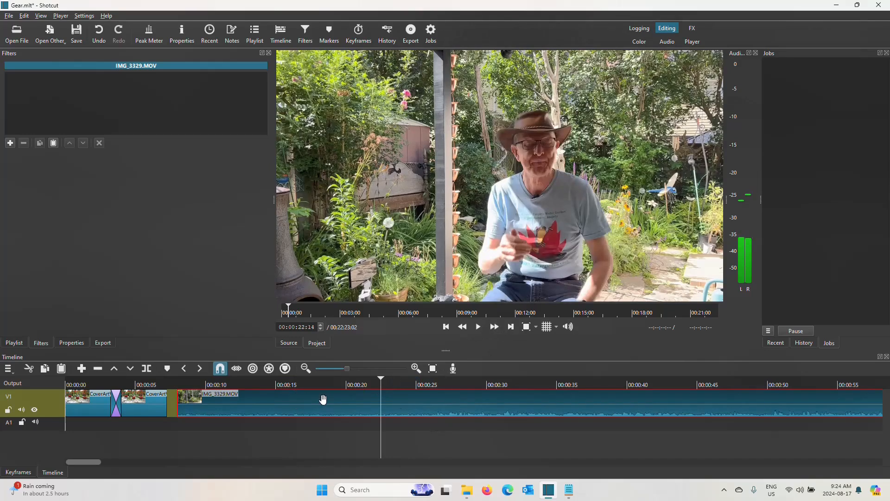
{"action": "left_click", "coordinate": [478, 327]}
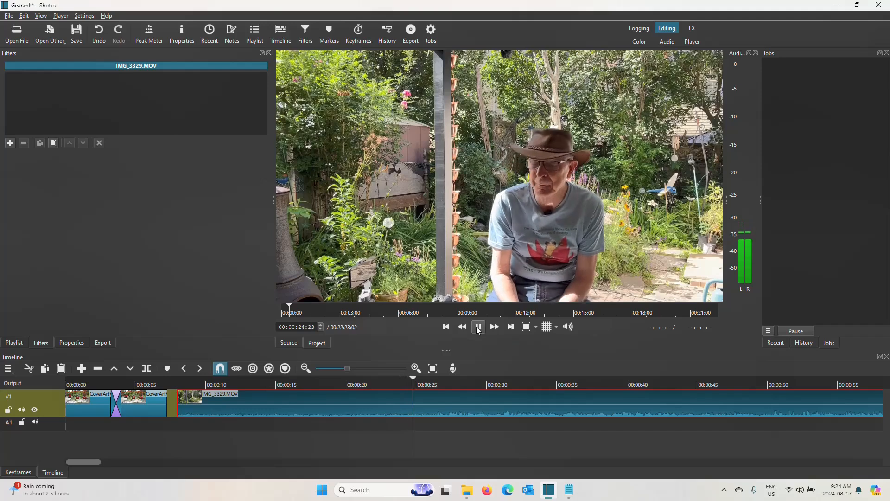
{"action": "left_click", "coordinate": [478, 327]}
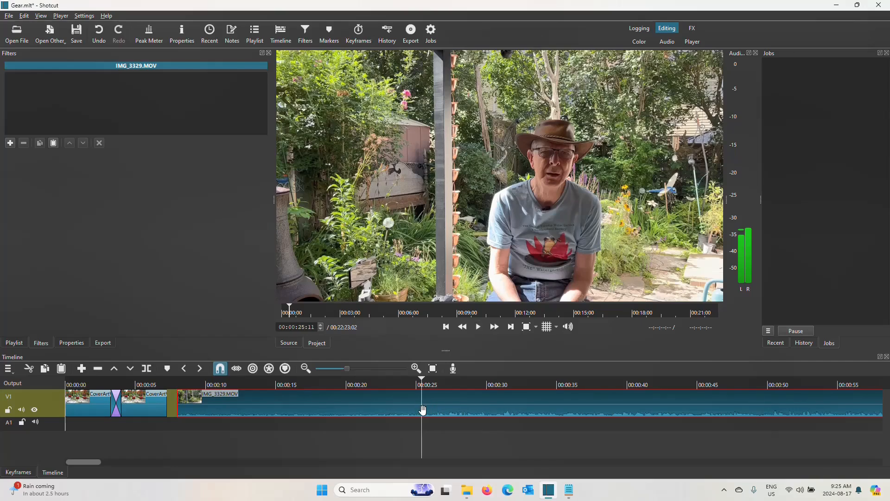
{"action": "left_click", "coordinate": [147, 369]}
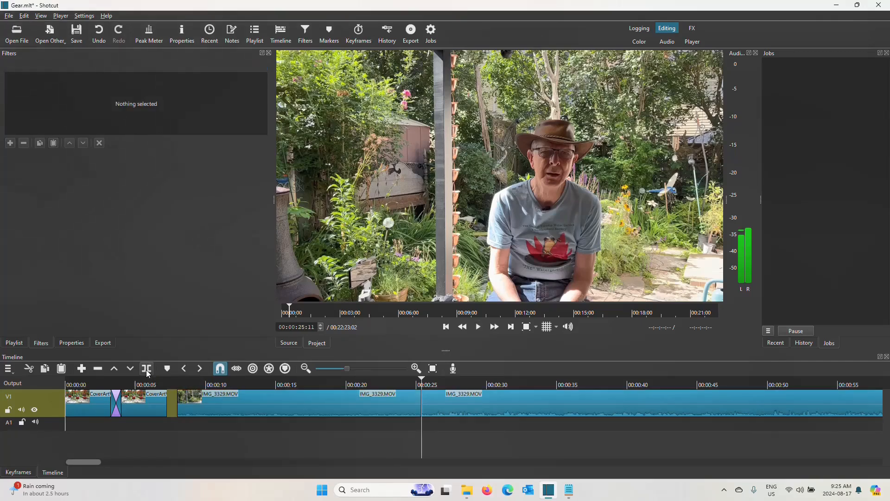
Step: Cut the unwanted opening section of IMG_3329.MOV before the split from the timeline
{"action": "left_click", "coordinate": [507, 407]}
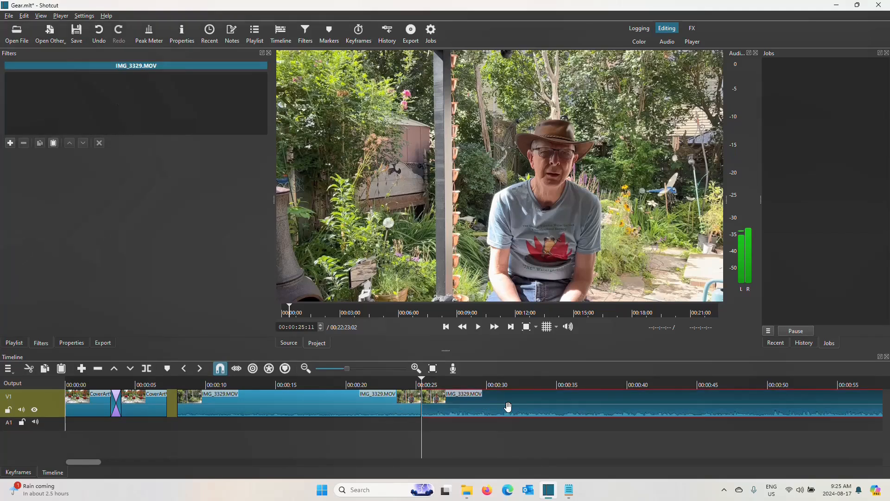
{"action": "left_click", "coordinate": [336, 406]}
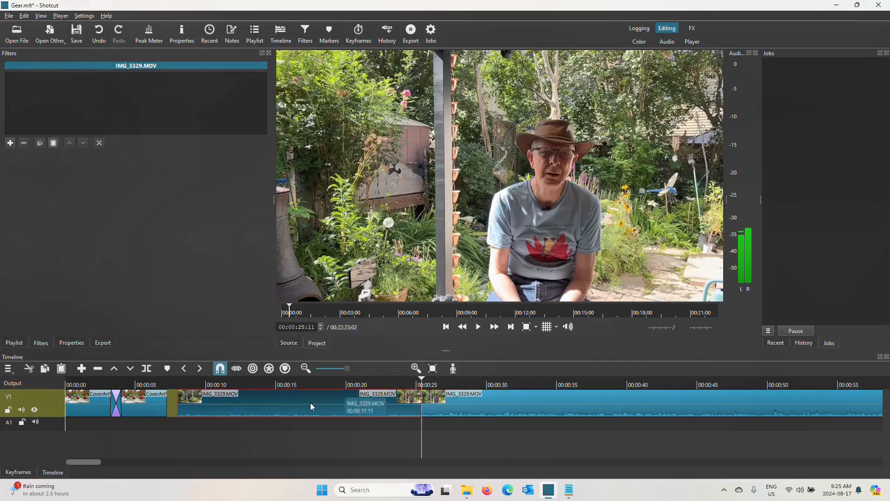
{"action": "right_click", "coordinate": [313, 403]}
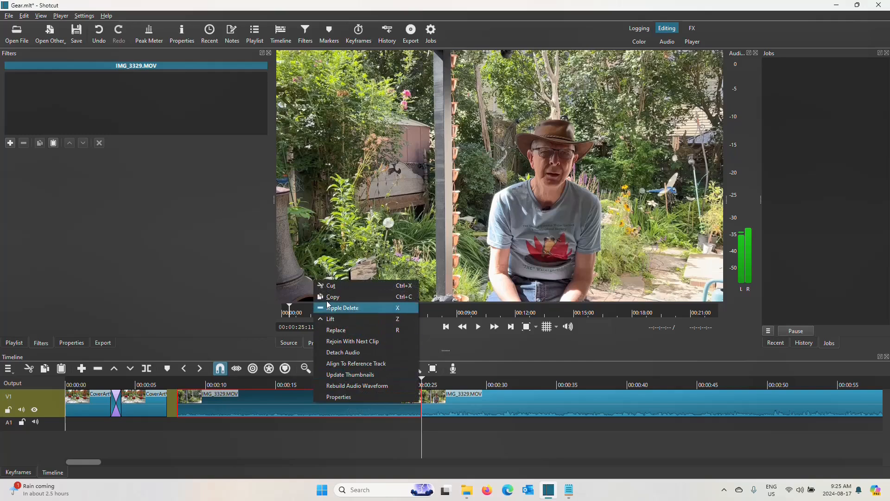
{"action": "left_click", "coordinate": [336, 290]}
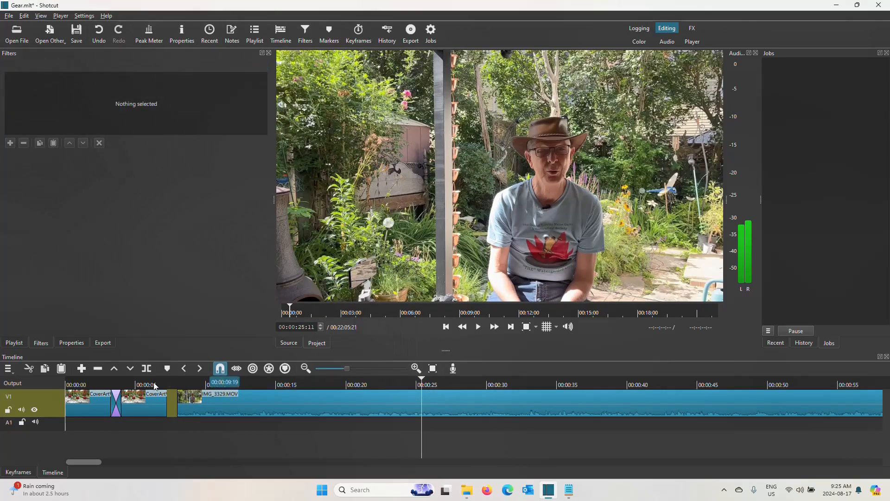
Step: Play the timeline from the end of the second title image to check how the trimmed footage starts
{"action": "left_click", "coordinate": [172, 383]}
{"action": "left_click", "coordinate": [478, 326]}
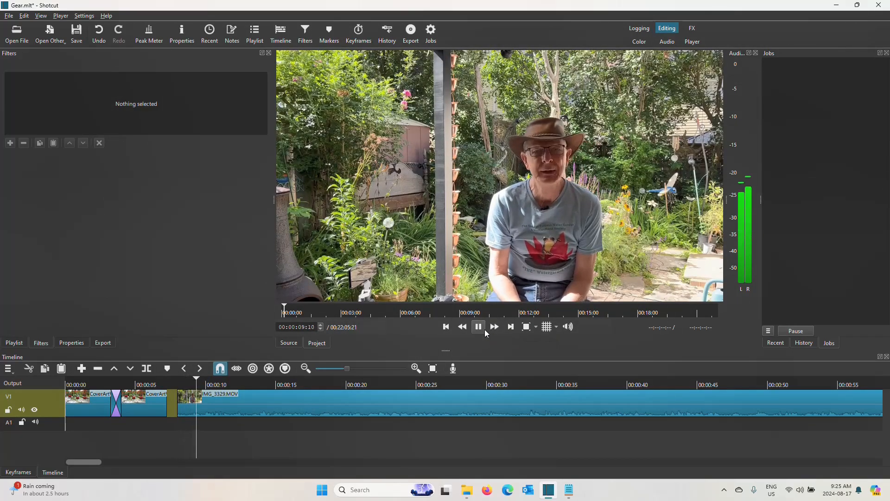
{"action": "left_click", "coordinate": [485, 330]}
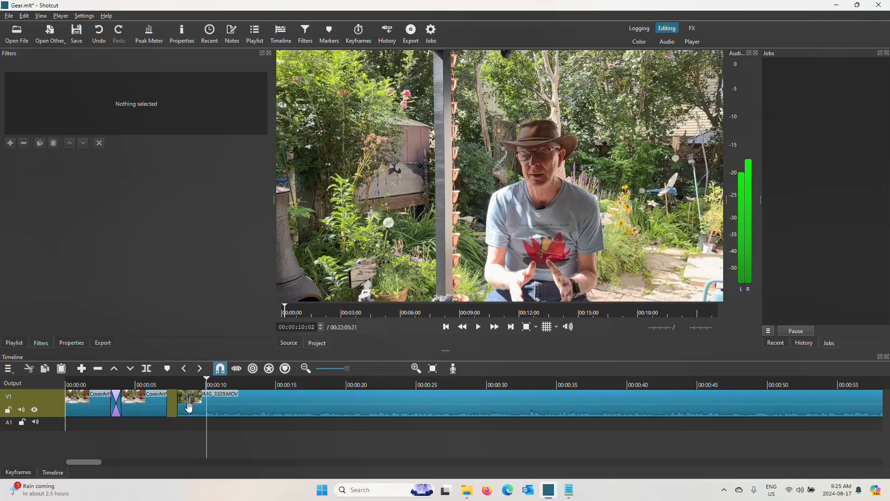
Step: Close the gap after the second title image and overlap IMG_3329.MOV onto it to create a transition
{"action": "left_click_drag", "start_coordinate": [188, 407], "coordinate": [177, 409]}
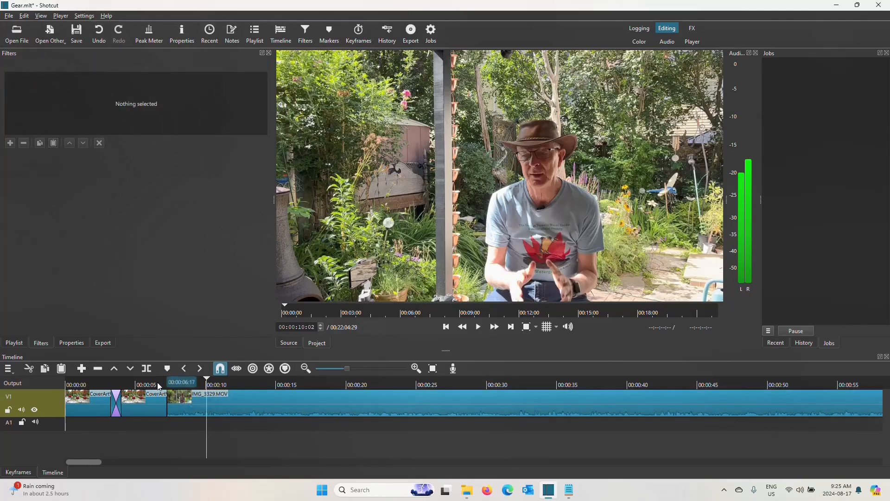
{"action": "left_click", "coordinate": [158, 383]}
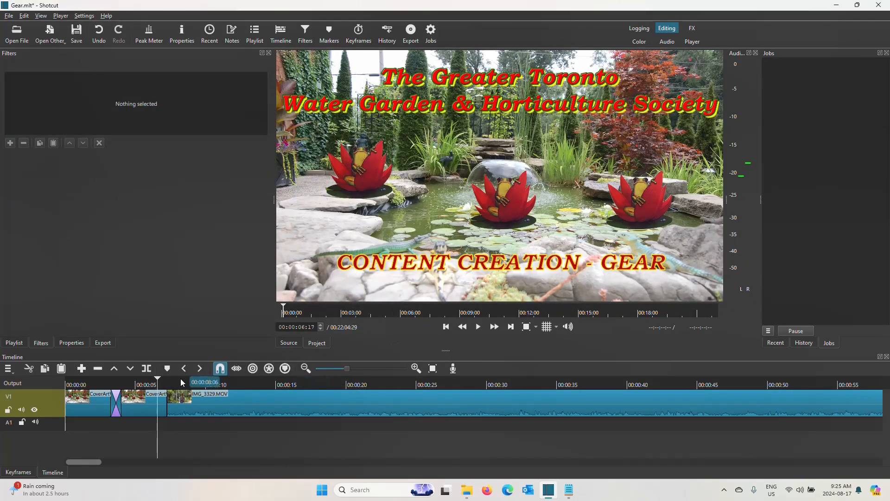
{"action": "left_click", "coordinate": [217, 405]}
{"action": "left_click_drag", "start_coordinate": [216, 404], "coordinate": [202, 407]}
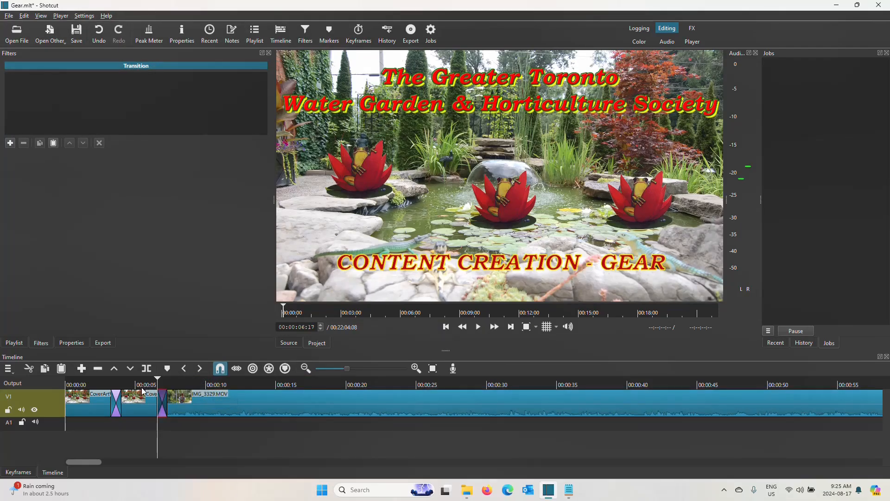
Step: Play the timeline from the second title image to check the transition into IMG_3329.MOV
{"action": "left_click", "coordinate": [139, 385]}
{"action": "left_click", "coordinate": [478, 330]}
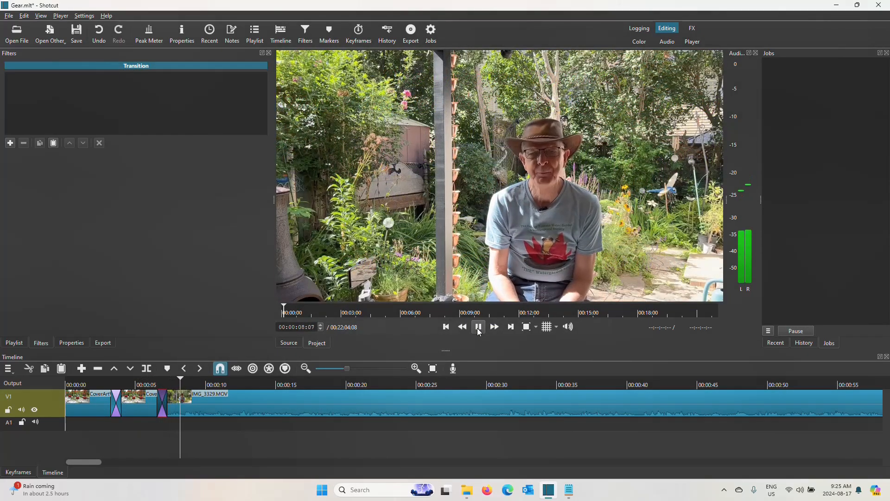
{"action": "left_click", "coordinate": [479, 329]}
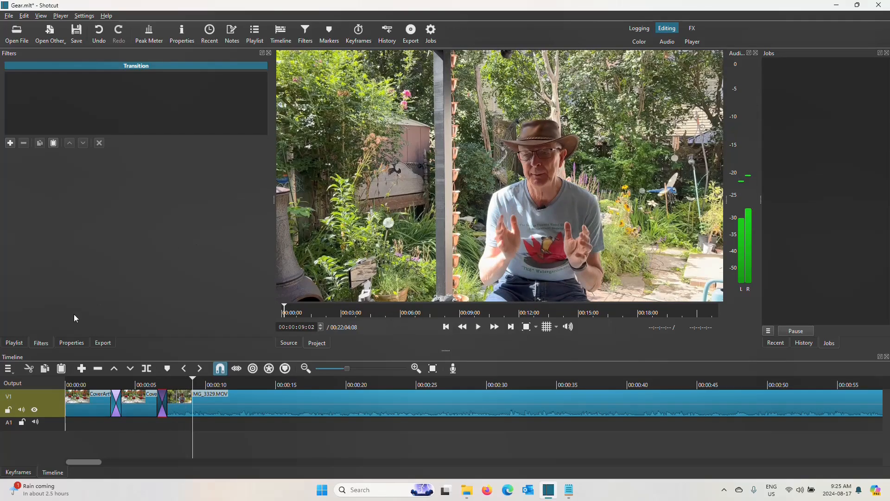
Step: Add the Drops_of_H2O music from the playlist to audio track A1 at the start of the timeline
{"action": "left_click", "coordinate": [15, 343]}
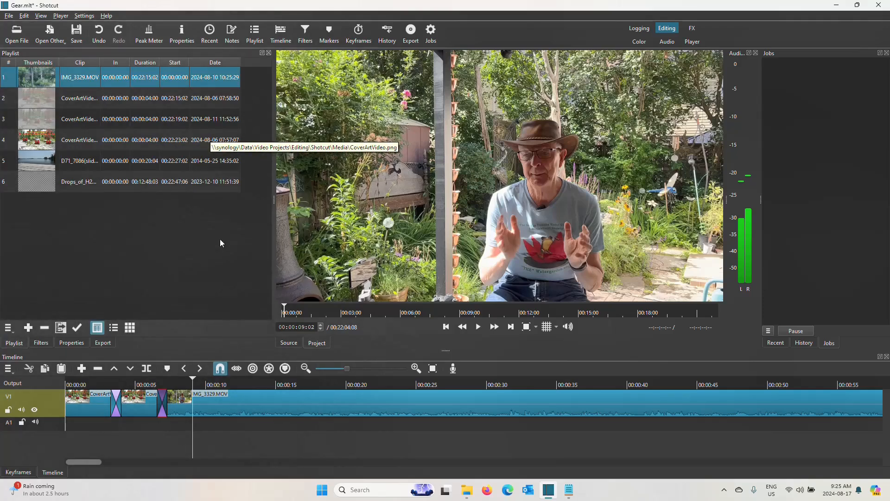
{"action": "left_click", "coordinate": [91, 183]}
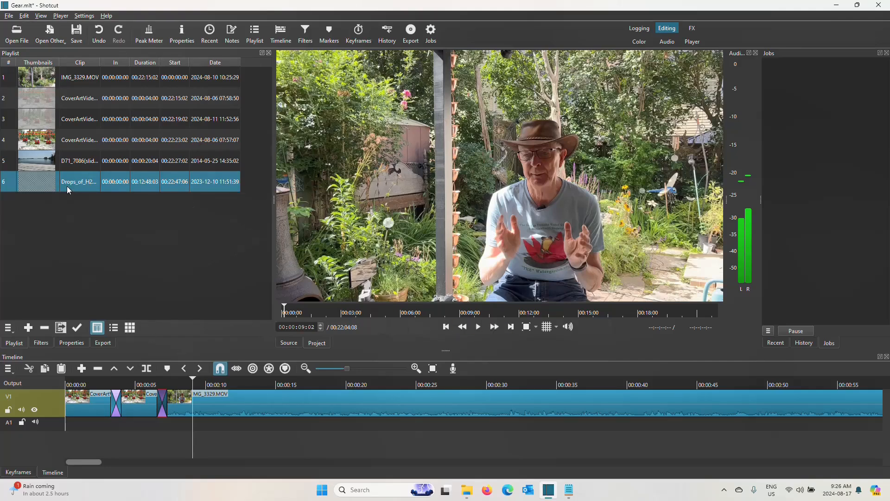
{"action": "left_click_drag", "start_coordinate": [50, 187], "coordinate": [91, 440]}
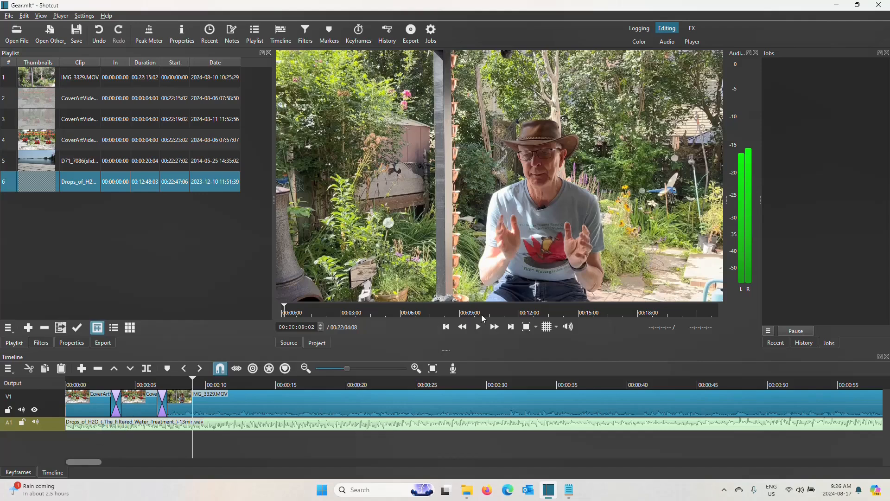
Step: Play the timeline from the beginning to hear the music under the titles and the talking footage
{"action": "left_click", "coordinate": [446, 327]}
{"action": "left_click", "coordinate": [446, 327]}
{"action": "left_click", "coordinate": [446, 327]}
{"action": "left_click", "coordinate": [446, 327]}
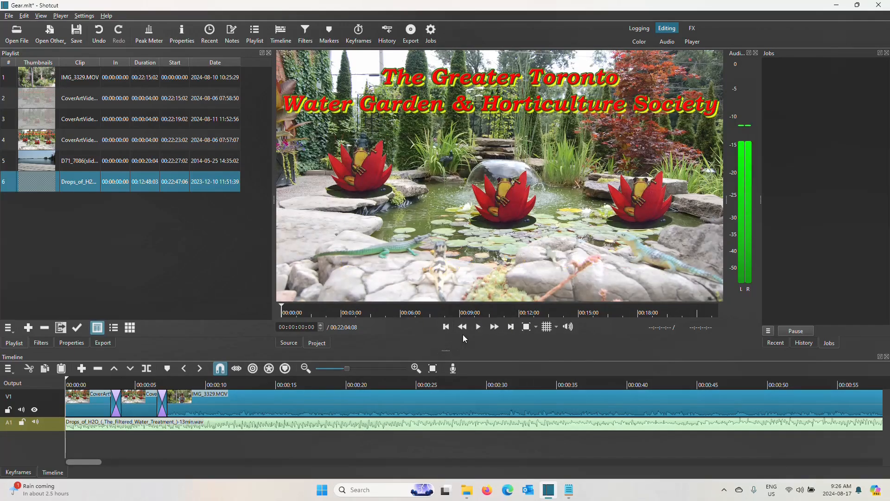
{"action": "left_click", "coordinate": [479, 330]}
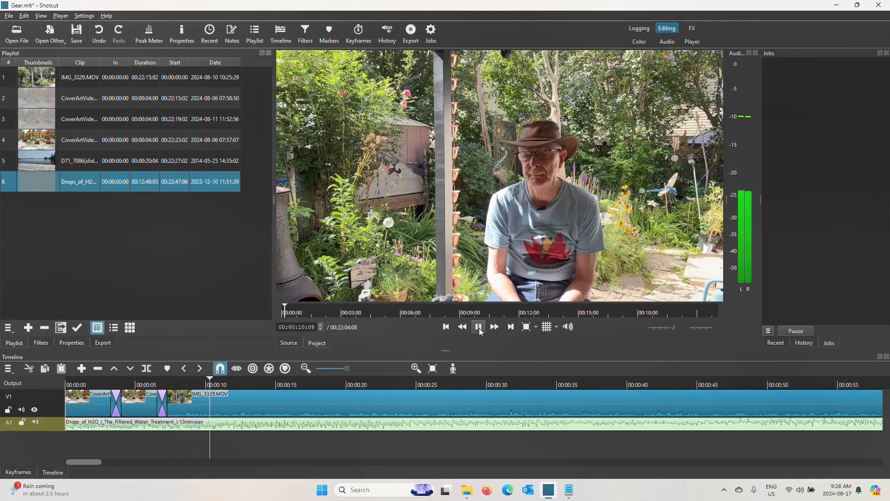
{"action": "left_click", "coordinate": [479, 327]}
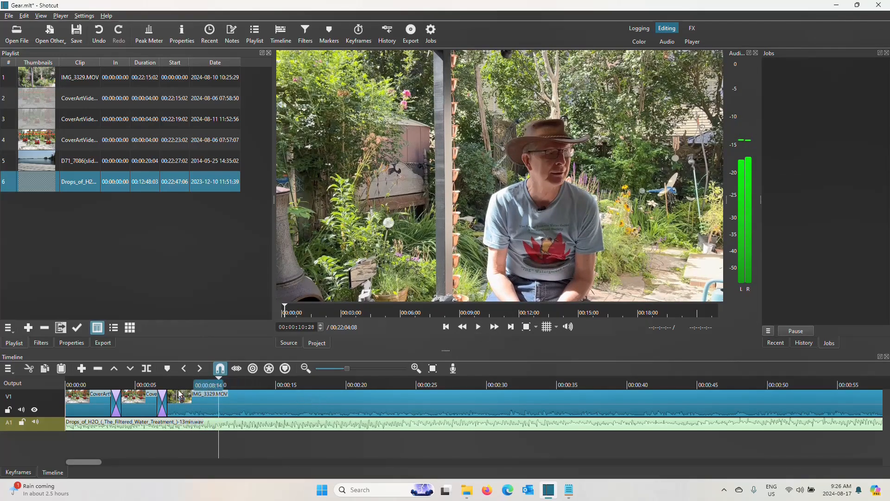
Step: Split the Drops_of_H2O music at 00:00:07:26, shortly after the second transition, and remove the part after the split
{"action": "left_click", "coordinate": [162, 382]}
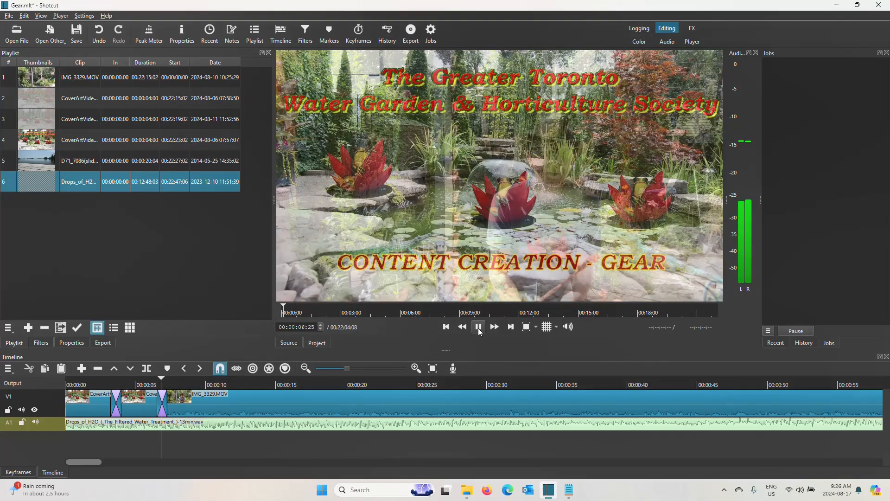
{"action": "left_click", "coordinate": [479, 327]}
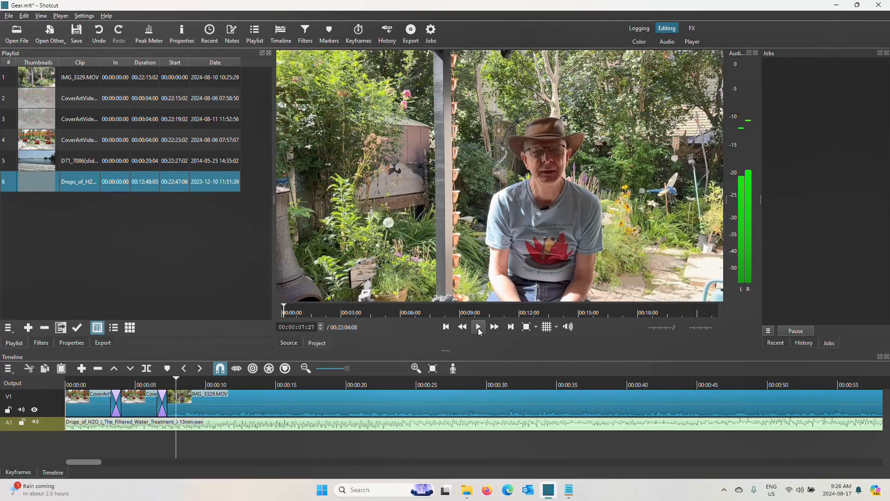
{"action": "left_click", "coordinate": [463, 329]}
{"action": "left_click", "coordinate": [478, 327]}
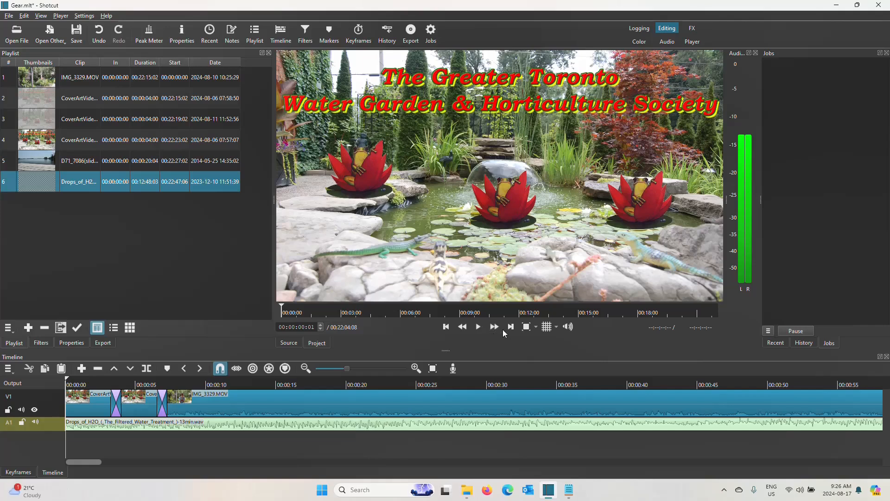
{"action": "left_click", "coordinate": [505, 329]}
{"action": "left_click", "coordinate": [505, 330]}
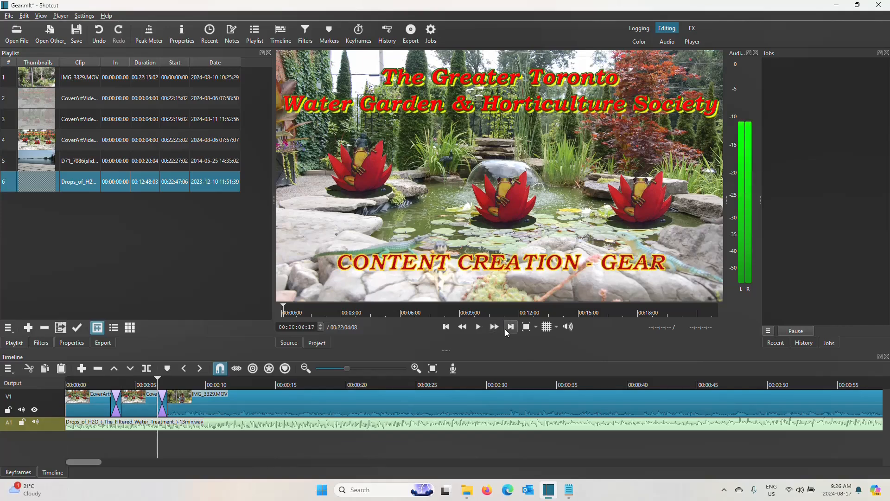
{"action": "left_click", "coordinate": [478, 328]}
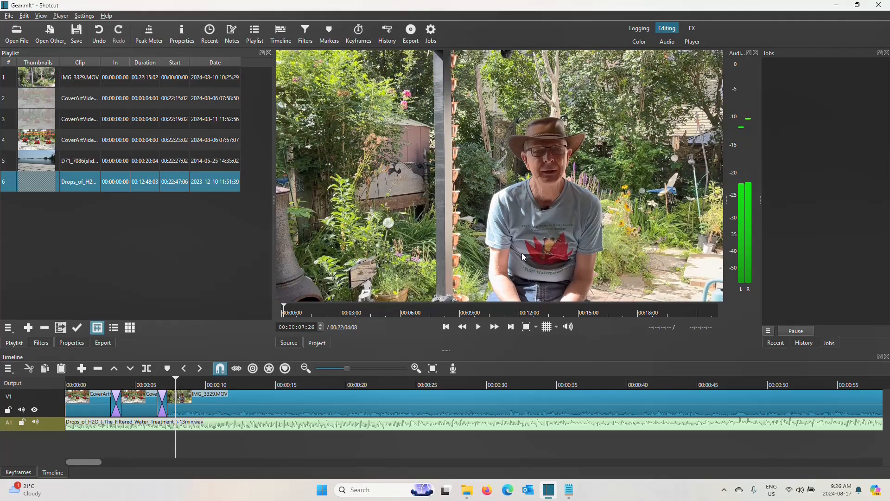
{"action": "left_click", "coordinate": [212, 425]}
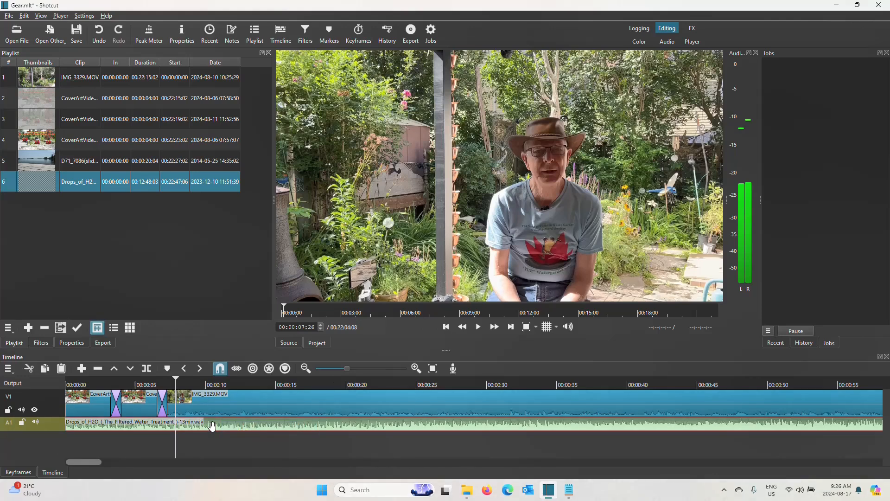
{"action": "left_click", "coordinate": [147, 374]}
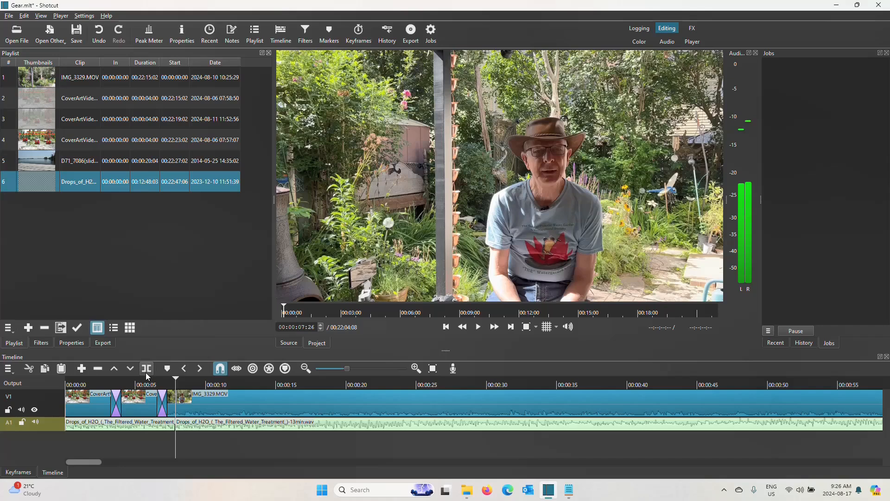
{"action": "left_click", "coordinate": [240, 423]}
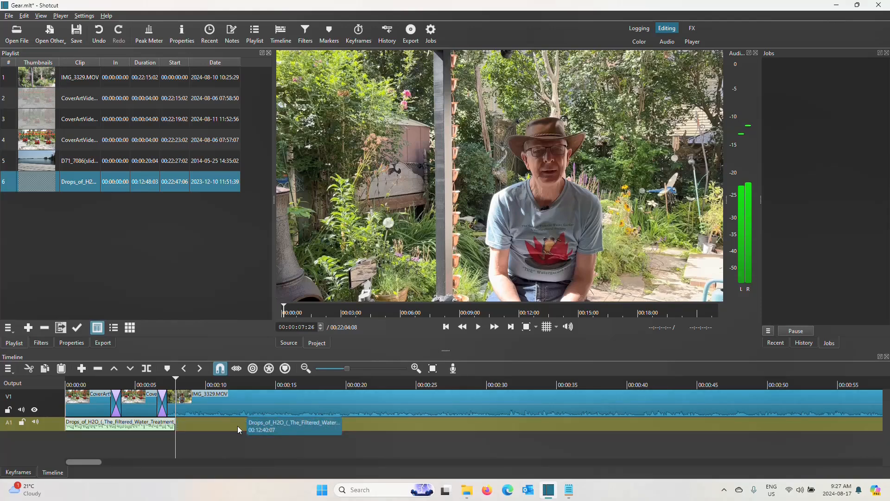
Step: Play the timeline through the second transition to hear how the shortened music ends
{"action": "left_click", "coordinate": [139, 391]}
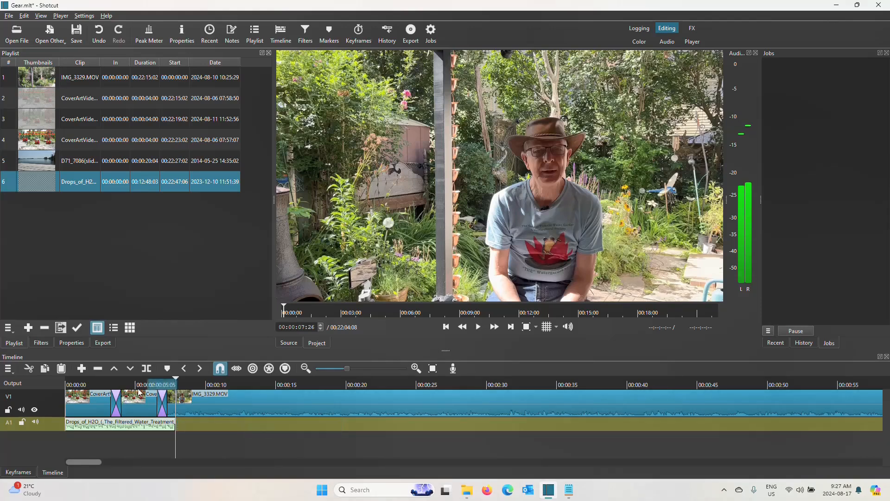
{"action": "left_click", "coordinate": [480, 330]}
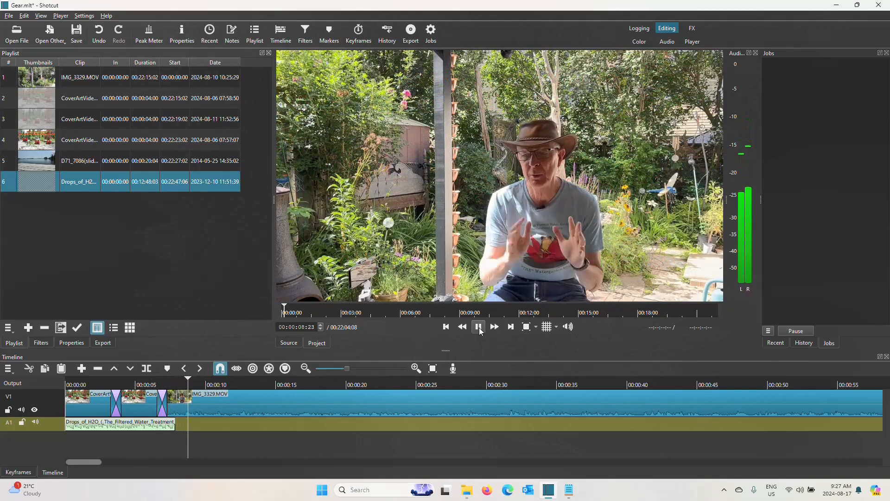
{"action": "left_click", "coordinate": [480, 328]}
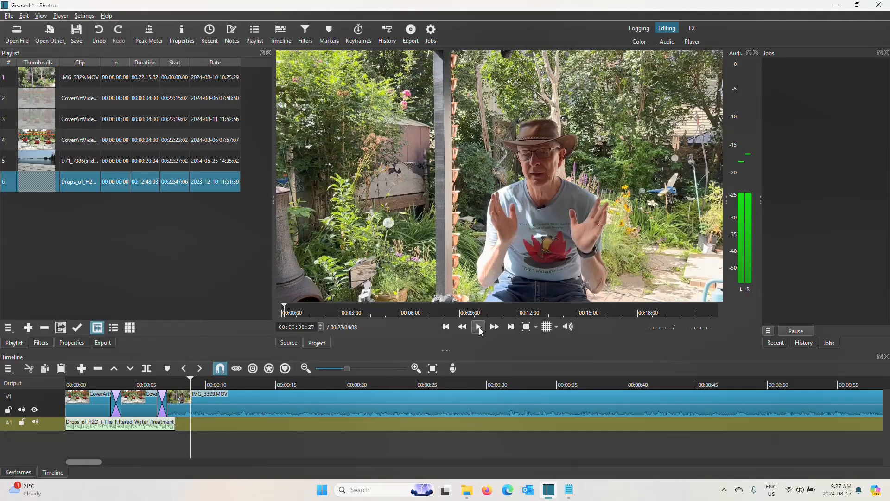
Step: Apply a Fade Out Audio filter with a duration of 00:00:02:00 to the Drops_of_H2O music clip on A1
{"action": "left_click", "coordinate": [166, 427]}
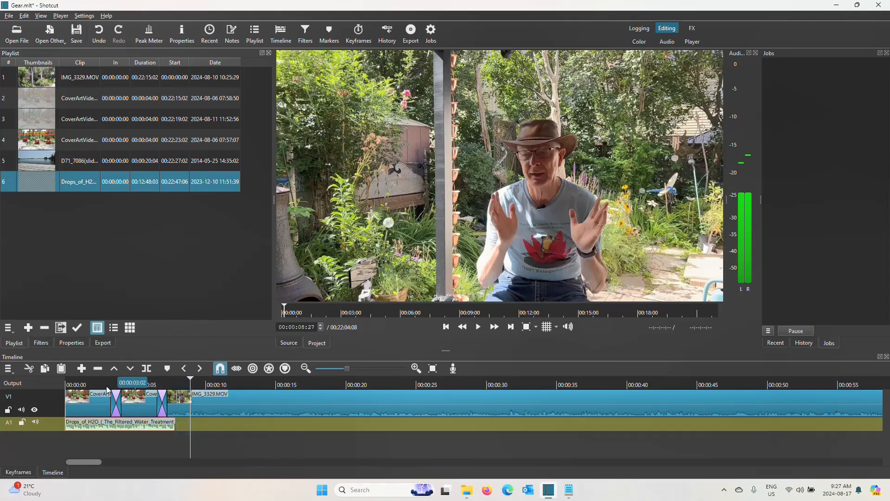
{"action": "left_click", "coordinate": [136, 385]}
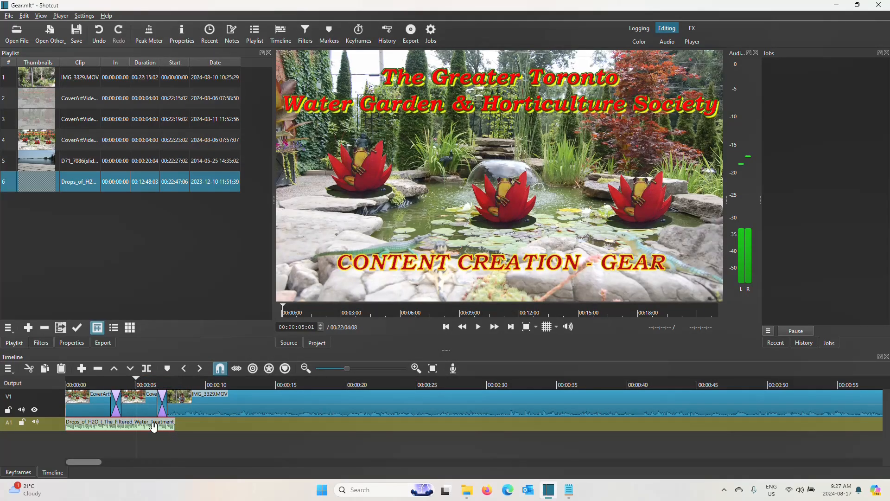
{"action": "left_click", "coordinate": [41, 343]}
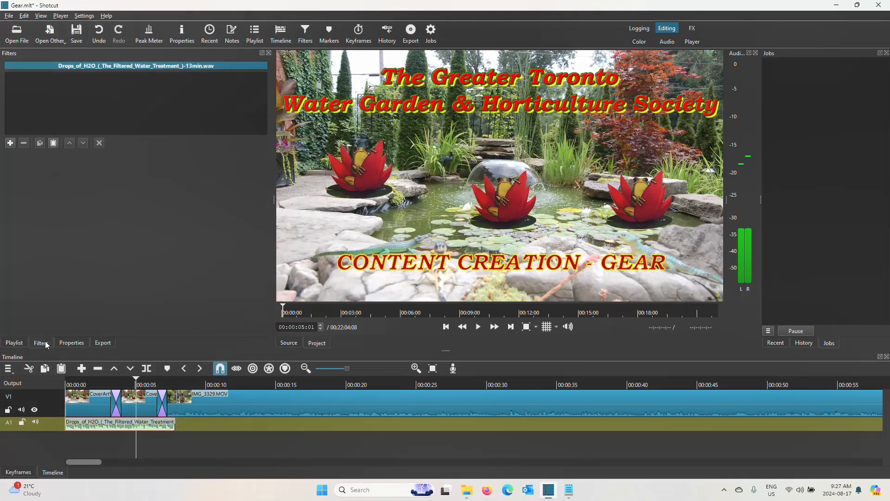
{"action": "left_click", "coordinate": [10, 144]}
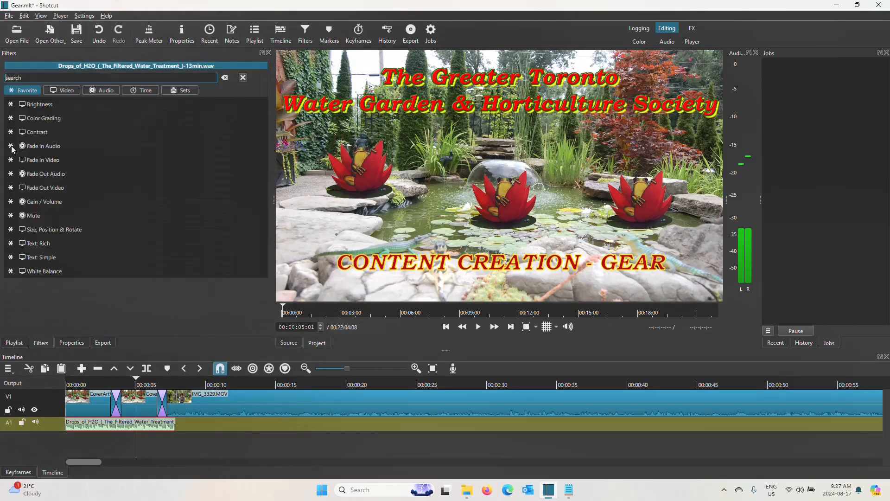
{"action": "left_click", "coordinate": [58, 174]}
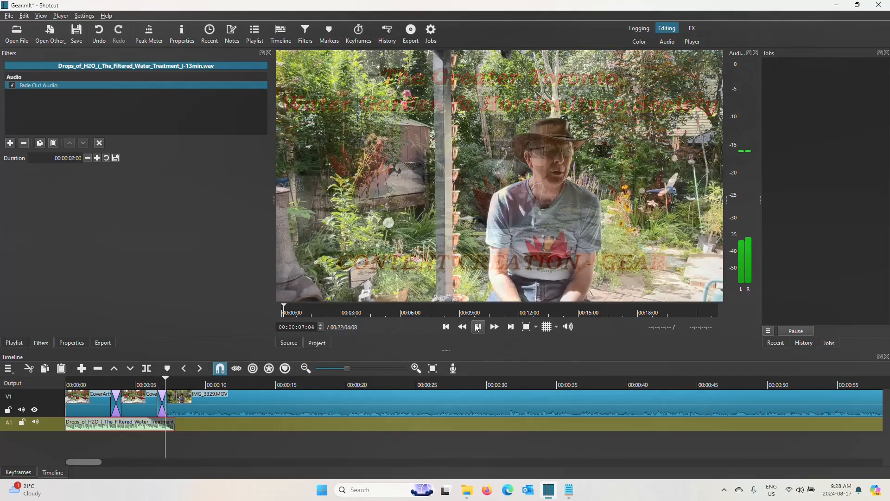
Step: Play the end of the titles and the start of the talk to check the music fade-out
{"action": "left_click", "coordinate": [478, 327]}
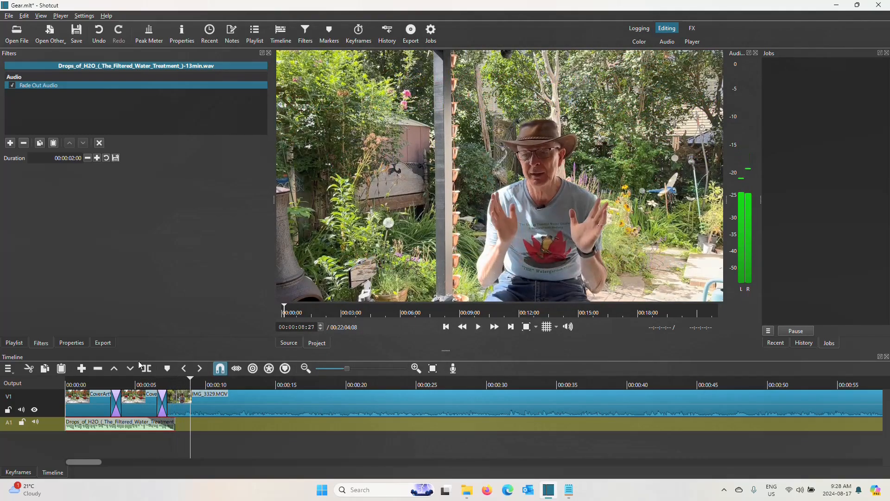
{"action": "left_click", "coordinate": [123, 388]}
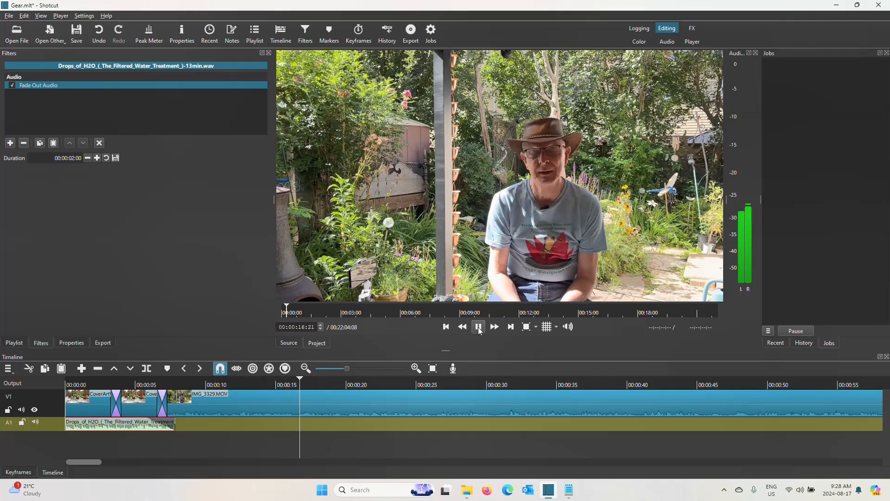
{"action": "left_click", "coordinate": [479, 327]}
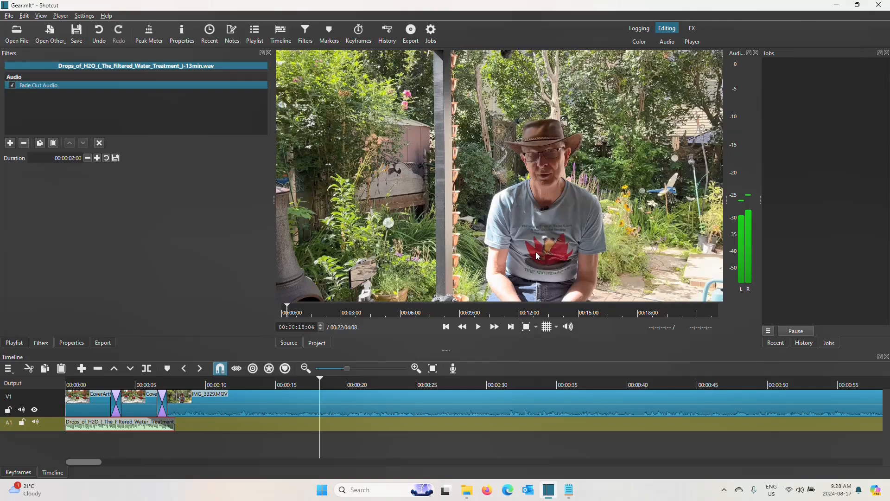
Step: Examine the second transition and the faded end of the music clip at different timeline magnifications
{"action": "left_click_drag", "start_coordinate": [69, 463], "coordinate": [65, 482]}
{"action": "left_click_drag", "start_coordinate": [330, 369], "coordinate": [326, 369]}
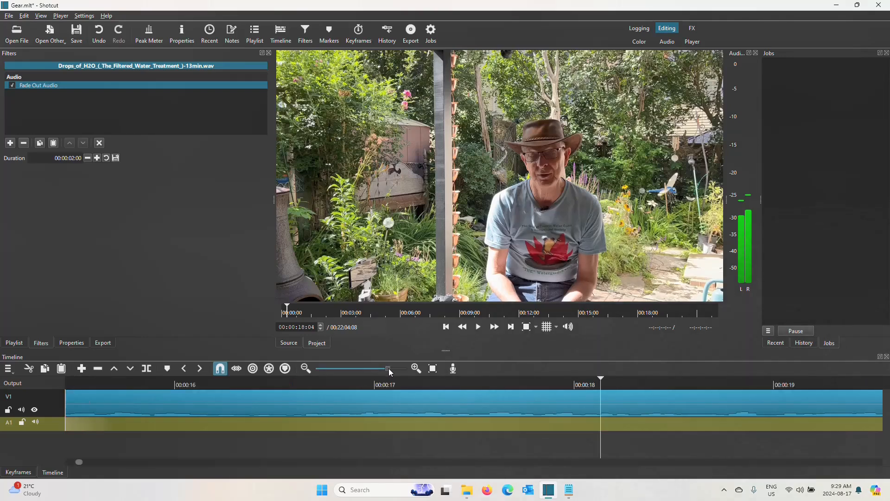
{"action": "left_click_drag", "start_coordinate": [79, 462], "coordinate": [72, 462]}
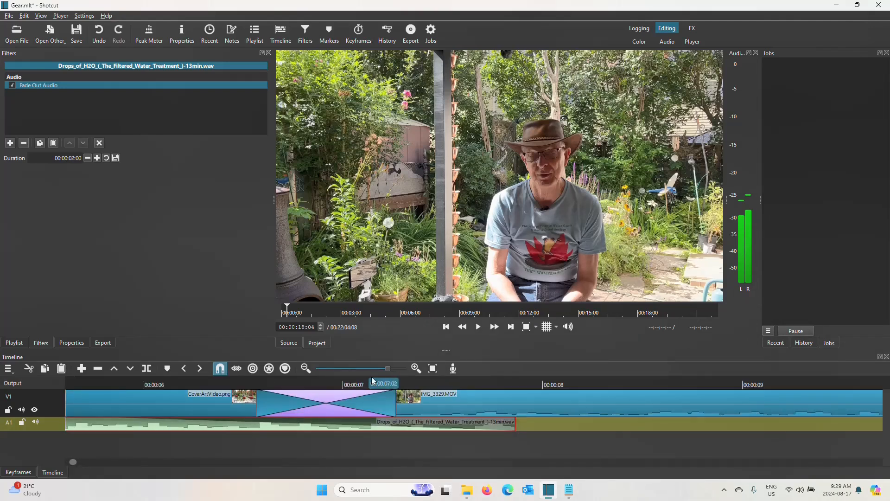
{"action": "left_click_drag", "start_coordinate": [380, 369], "coordinate": [376, 370]}
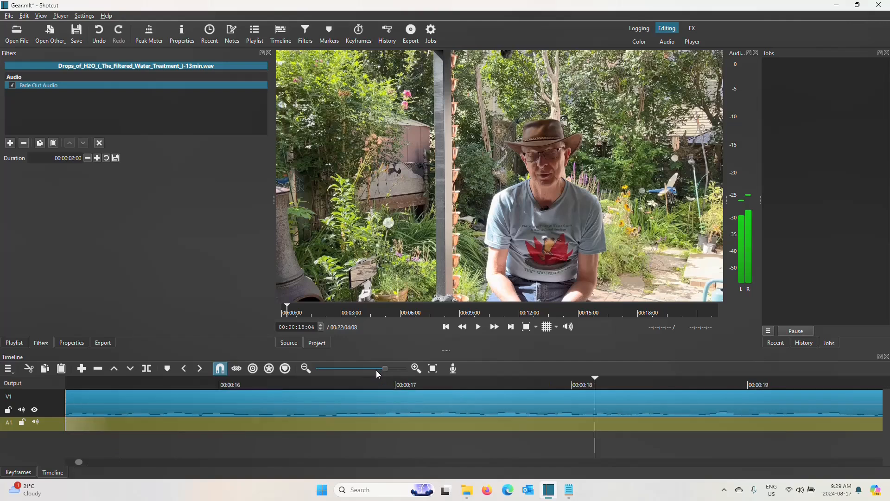
{"action": "left_click", "coordinate": [380, 369]}
{"action": "left_click_drag", "start_coordinate": [382, 367], "coordinate": [368, 371]}
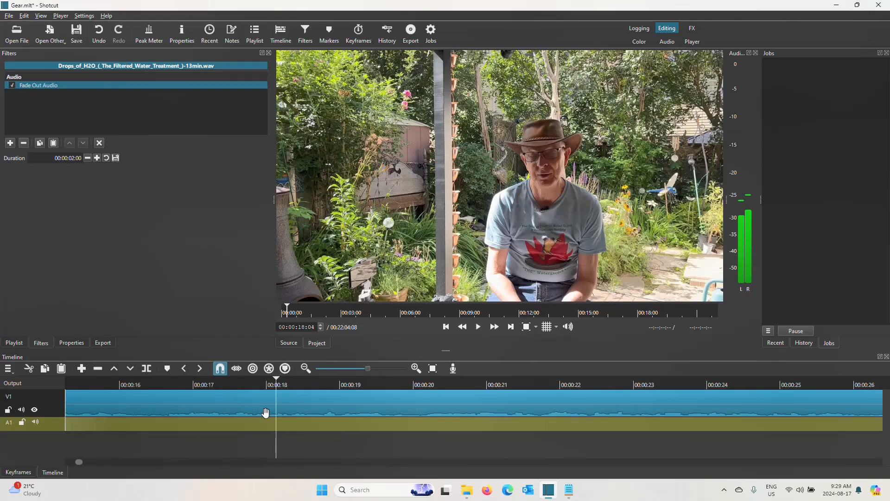
{"action": "scroll", "coordinate": [366, 368], "scroll_direction": "down", "scroll_amount": 1}
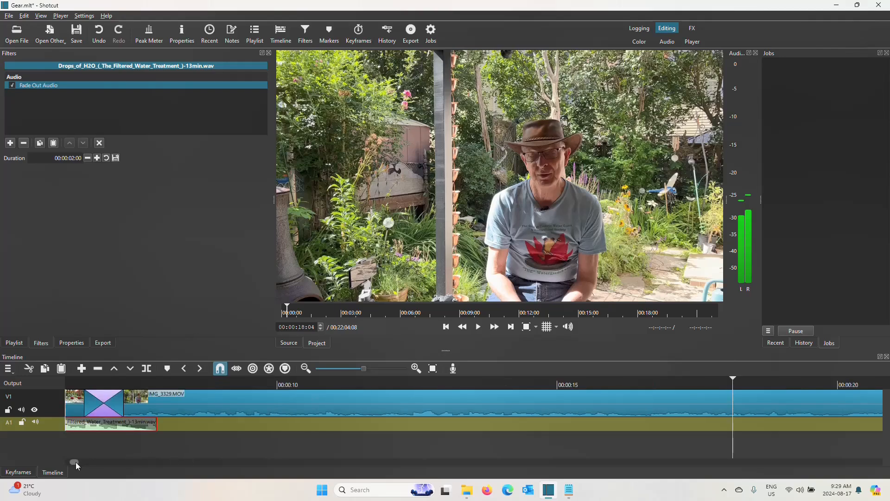
Step: Play the IMG_3329.MOV talk on V1 from about 00:15:27 to check which passage is there
{"action": "left_click_drag", "start_coordinate": [76, 461], "coordinate": [72, 462]}
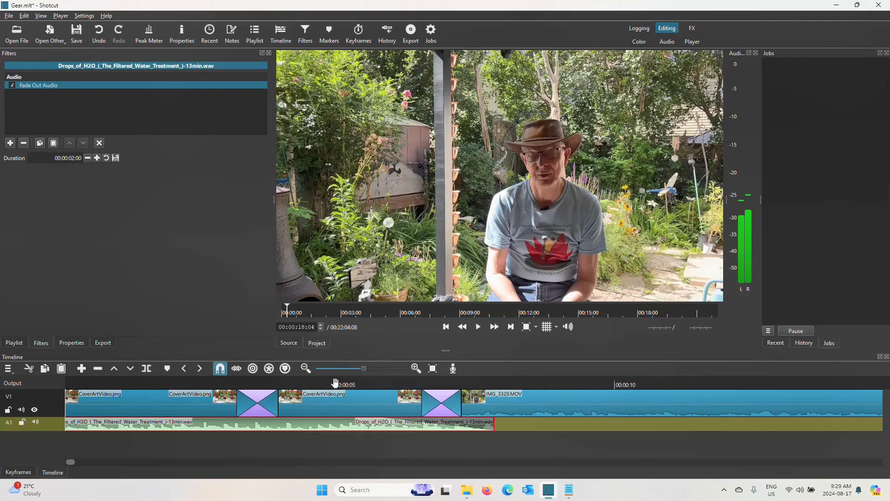
{"action": "left_click", "coordinate": [306, 369]}
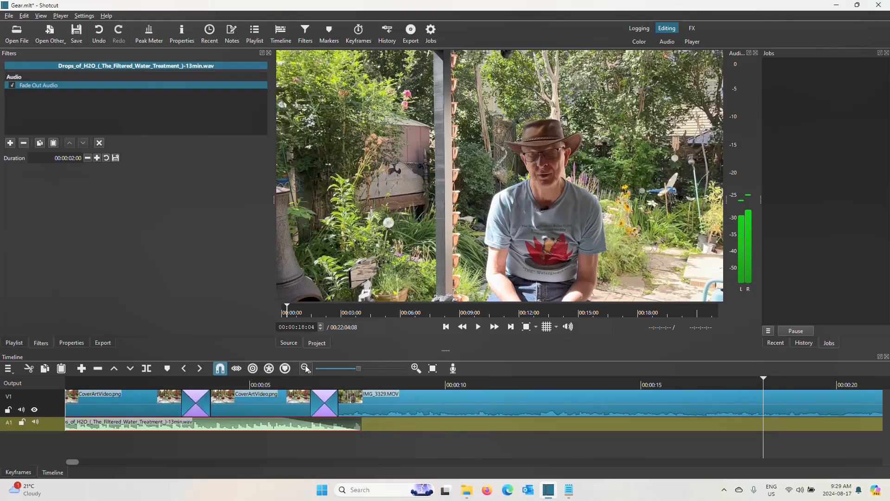
{"action": "left_click", "coordinate": [306, 369]}
{"action": "left_click", "coordinate": [306, 369]}
{"action": "left_click", "coordinate": [306, 369]}
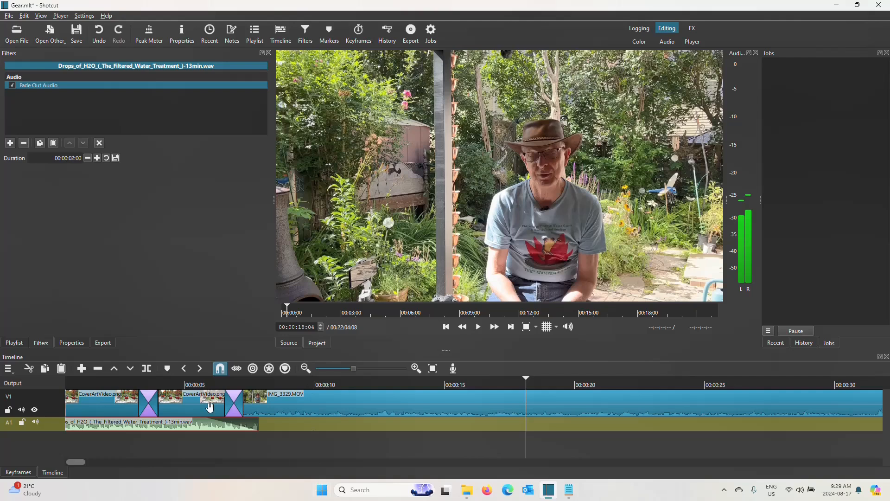
{"action": "left_click_drag", "start_coordinate": [73, 462], "coordinate": [635, 462]}
{"action": "left_click", "coordinate": [433, 385]}
{"action": "left_click", "coordinate": [478, 327]}
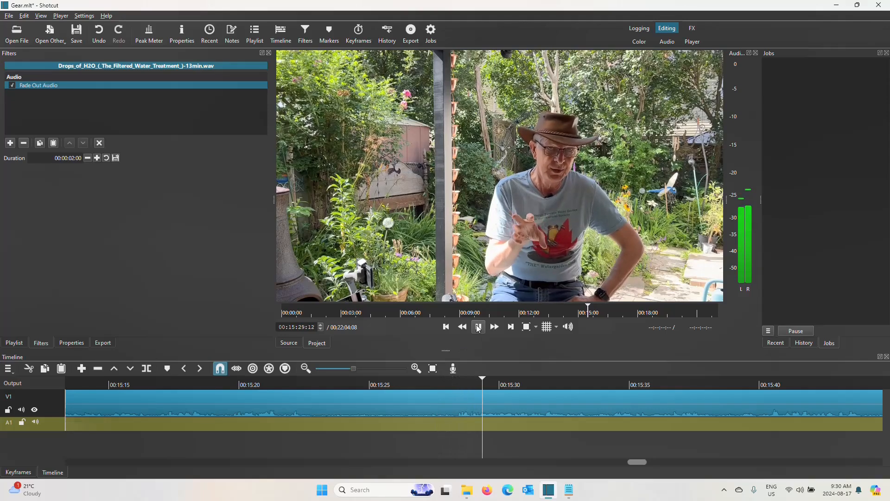
{"action": "left_click", "coordinate": [478, 327]}
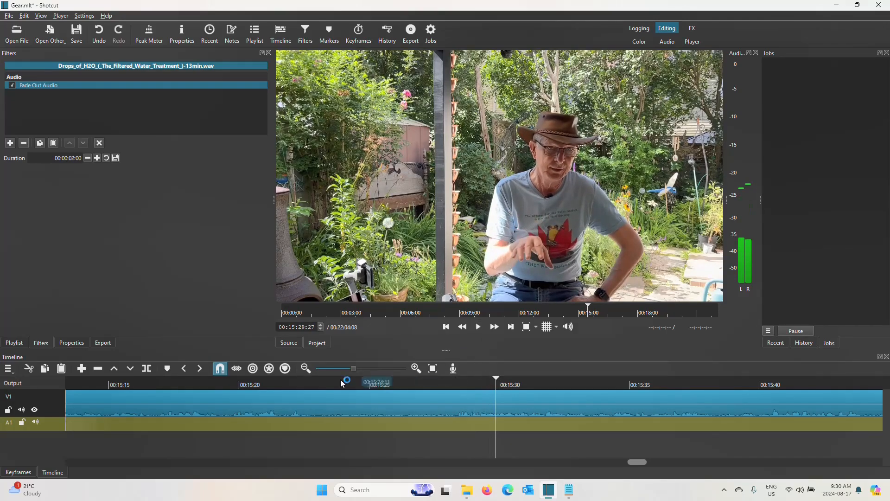
Step: Replay the talk from about 00:15:21 and add a timeline marker at 00:15:22:24
{"action": "left_click_drag", "start_coordinate": [639, 462], "coordinate": [636, 466]}
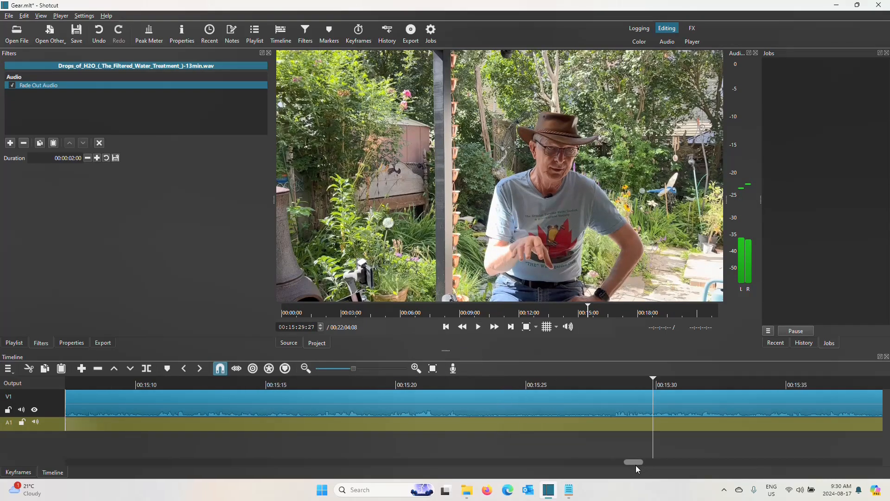
{"action": "left_click", "coordinate": [430, 385]}
{"action": "left_click", "coordinate": [478, 327]}
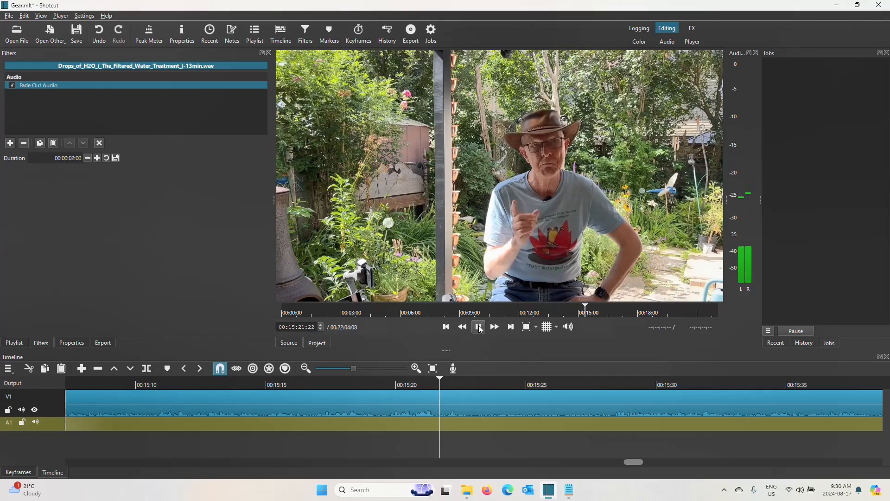
{"action": "left_click", "coordinate": [479, 328]}
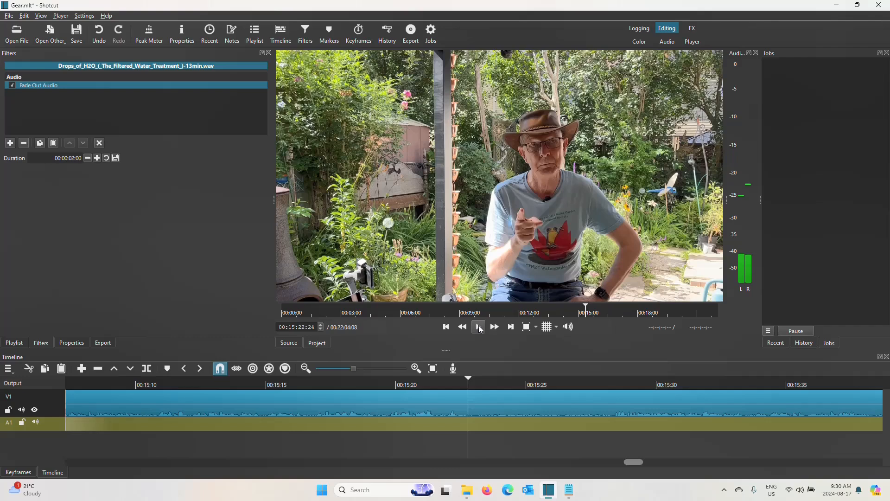
{"action": "left_click", "coordinate": [165, 372]}
Step: Play the talk before the marker from about 00:14:29 and 00:14:38 to look for the camera slider passage
{"action": "left_click_drag", "start_coordinate": [630, 461], "coordinate": [625, 463]}
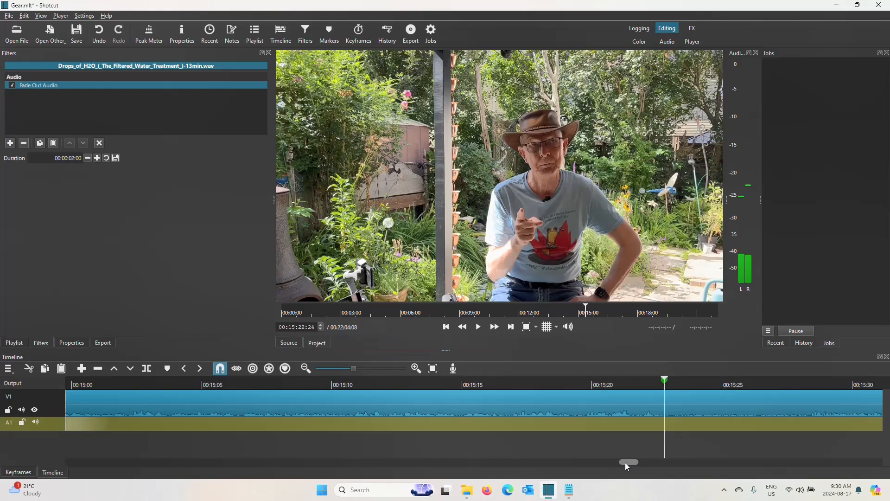
{"action": "left_click_drag", "start_coordinate": [624, 463], "coordinate": [619, 464]}
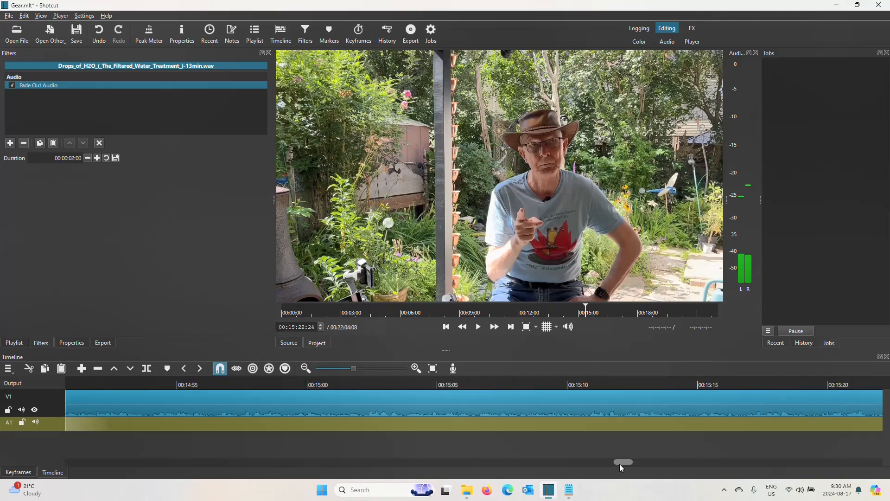
{"action": "left_click", "coordinate": [287, 385]}
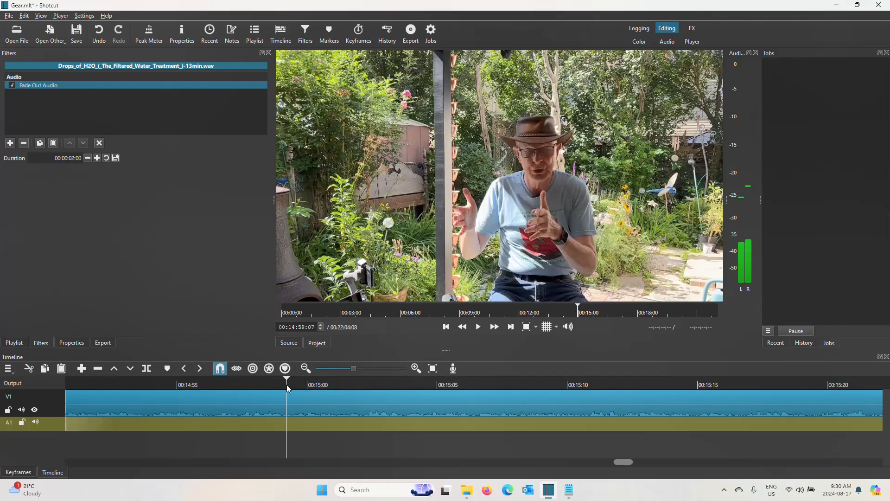
{"action": "left_click_drag", "start_coordinate": [625, 461], "coordinate": [611, 465]}
{"action": "left_click", "coordinate": [120, 385]}
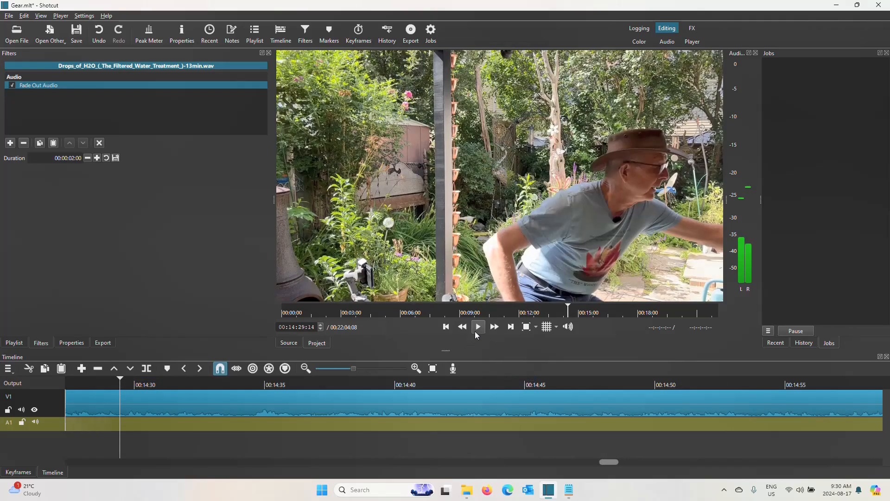
{"action": "left_click", "coordinate": [478, 327]}
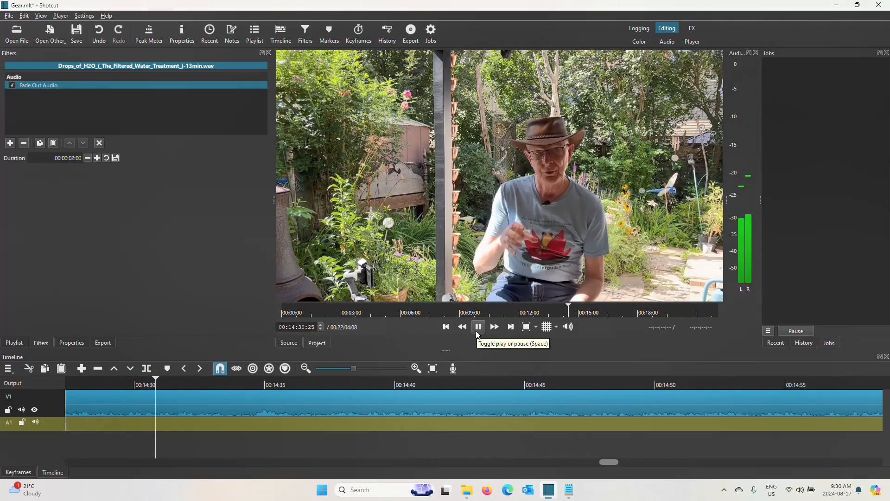
{"action": "left_click", "coordinate": [478, 328]}
{"action": "left_click", "coordinate": [340, 380]}
{"action": "left_click", "coordinate": [480, 328]}
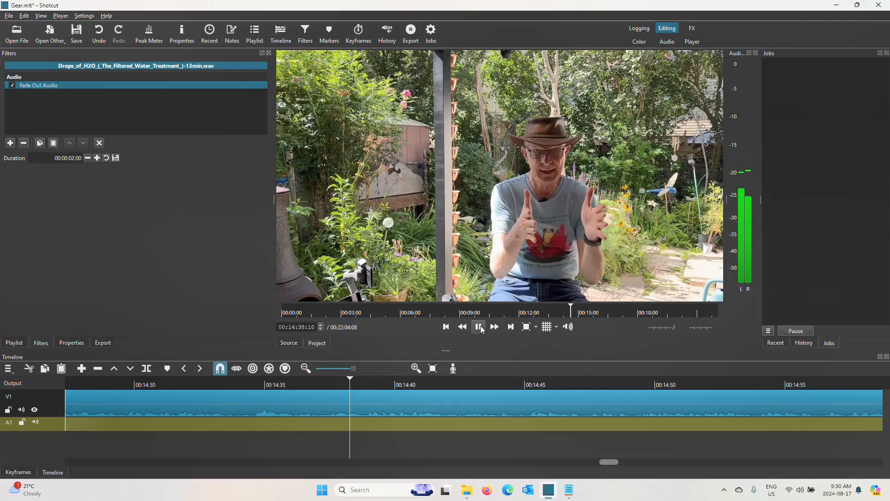
{"action": "left_click", "coordinate": [480, 327]}
Step: Play the talk from about 00:14:00 and again from about 00:13:55 to review the camera slider demonstration
{"action": "left_click_drag", "start_coordinate": [613, 464], "coordinate": [595, 462]}
{"action": "left_click", "coordinate": [104, 387]}
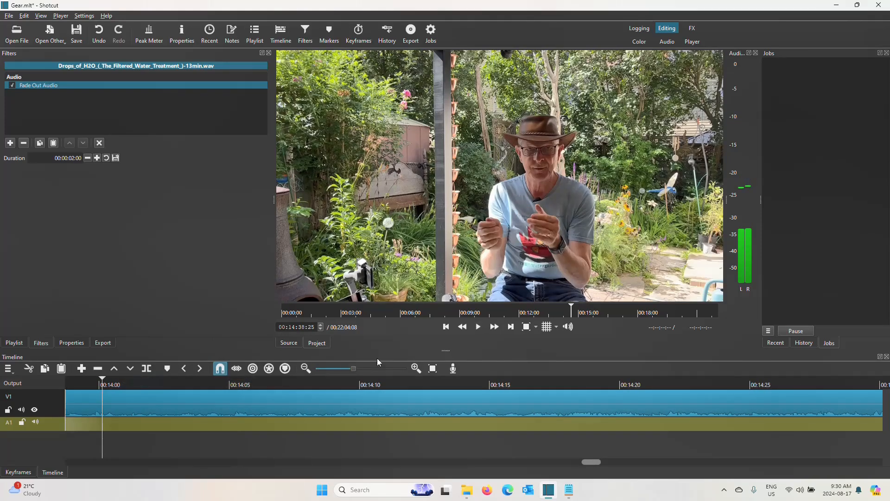
{"action": "left_click", "coordinate": [476, 329]}
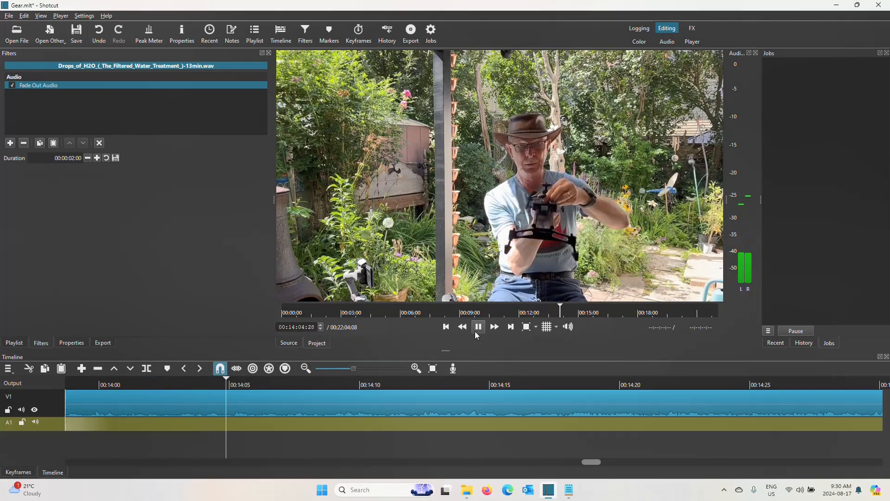
{"action": "left_click", "coordinate": [478, 330]}
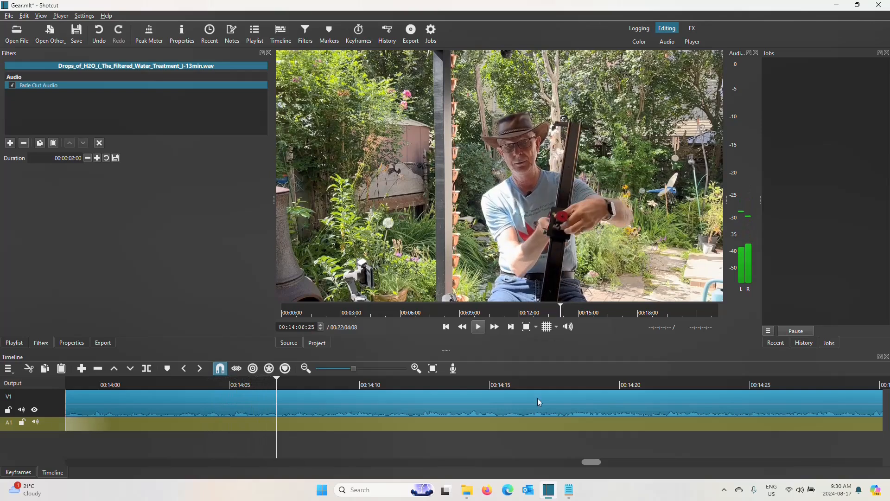
{"action": "left_click_drag", "start_coordinate": [588, 464], "coordinate": [581, 465]}
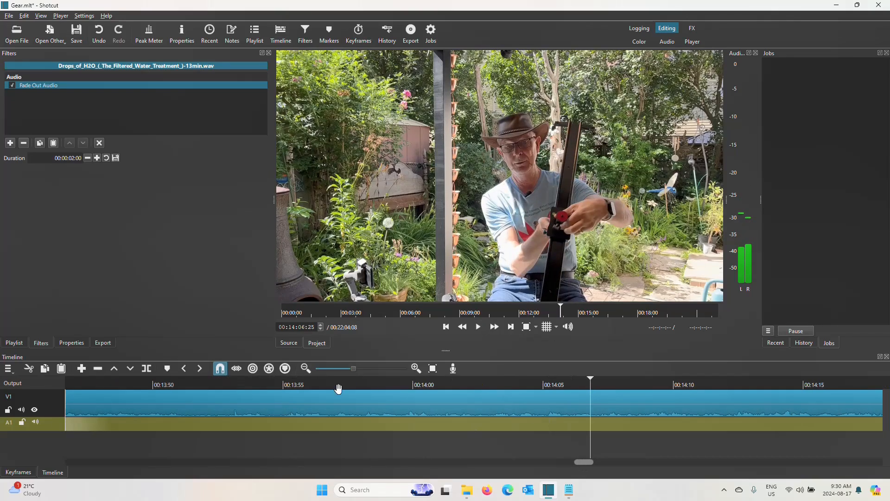
{"action": "left_click", "coordinate": [278, 384]}
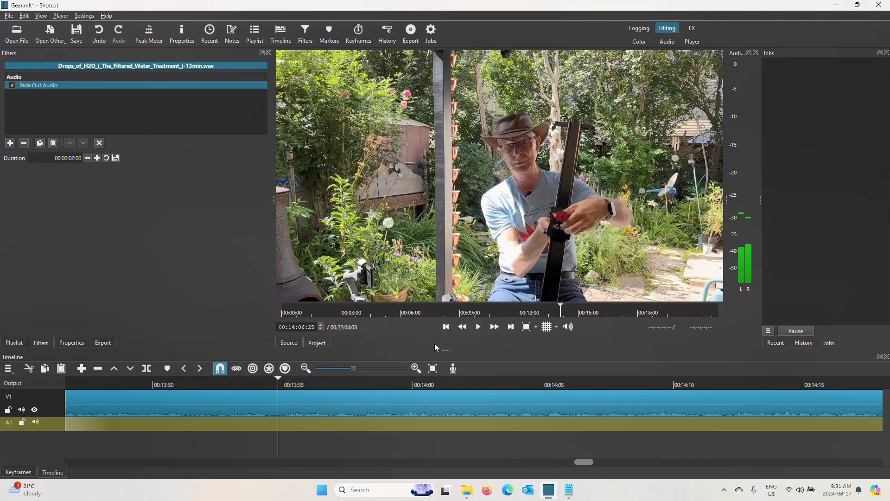
{"action": "left_click", "coordinate": [480, 330]}
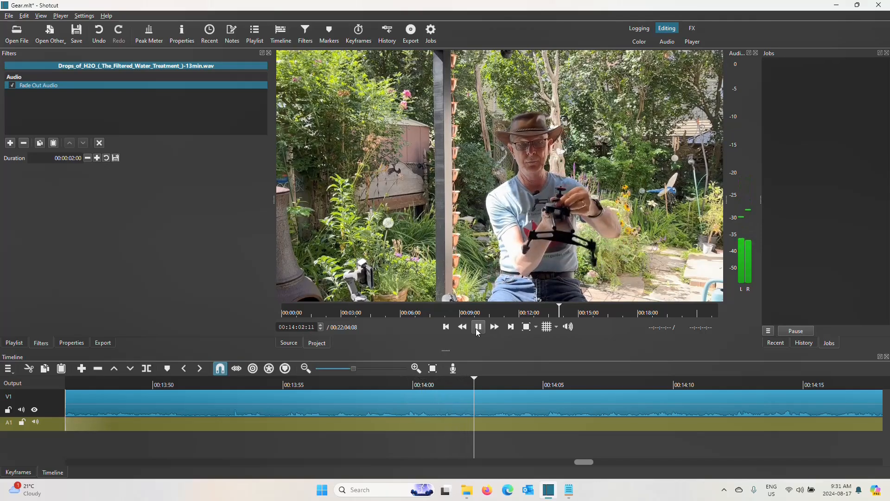
{"action": "left_click", "coordinate": [481, 330]}
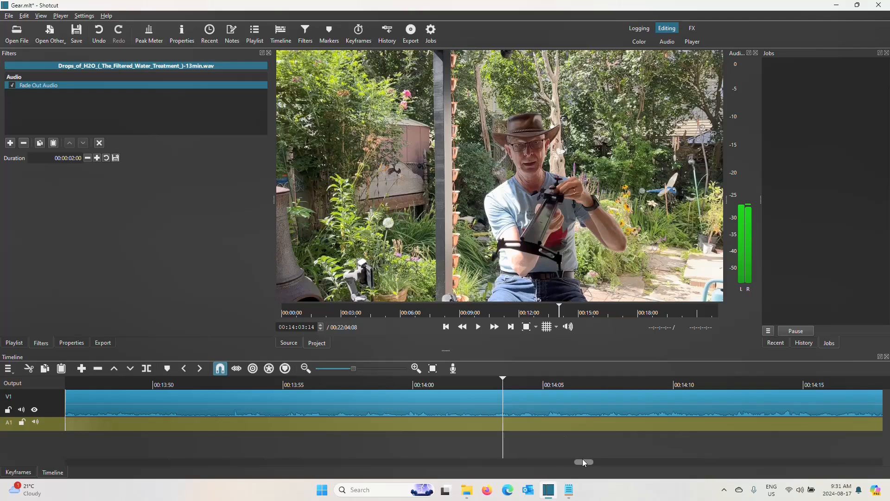
Step: View the end of the project and return the playhead to about 00:15:20:27, just before the marker
{"action": "left_click_drag", "start_coordinate": [582, 461], "coordinate": [621, 466]}
{"action": "left_click", "coordinate": [510, 329]}
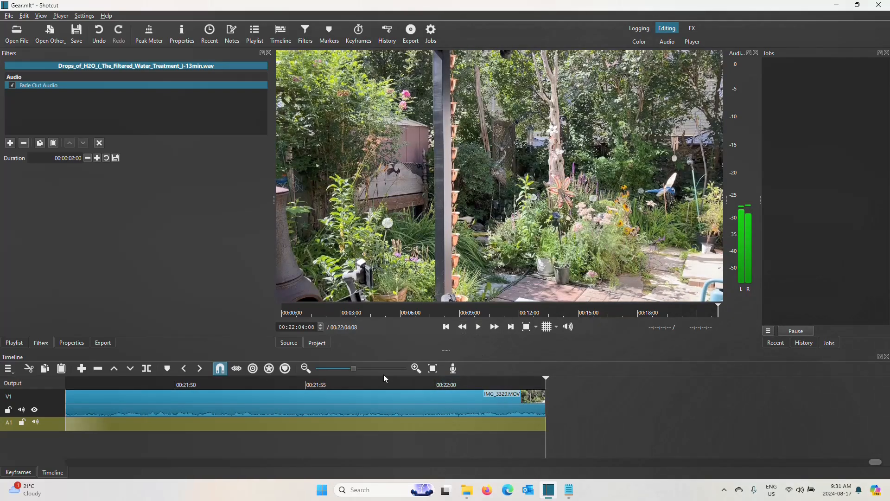
{"action": "left_click_drag", "start_coordinate": [874, 463], "coordinate": [627, 454]}
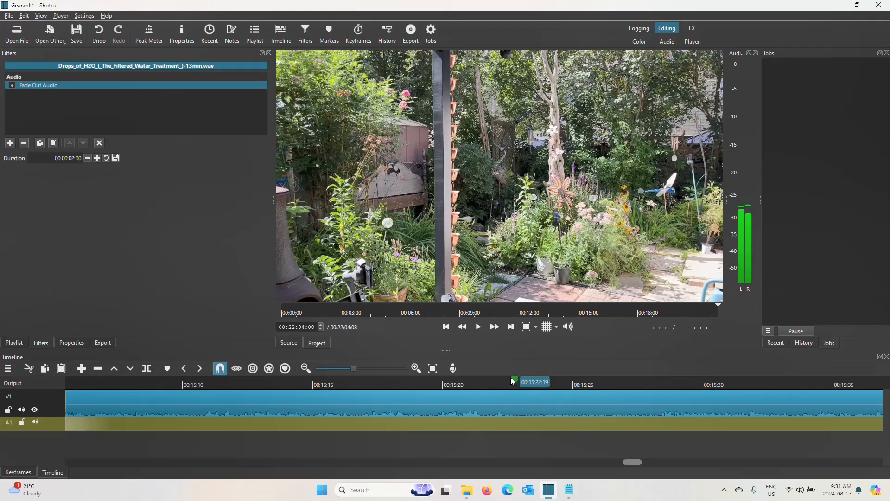
{"action": "left_click", "coordinate": [466, 382]}
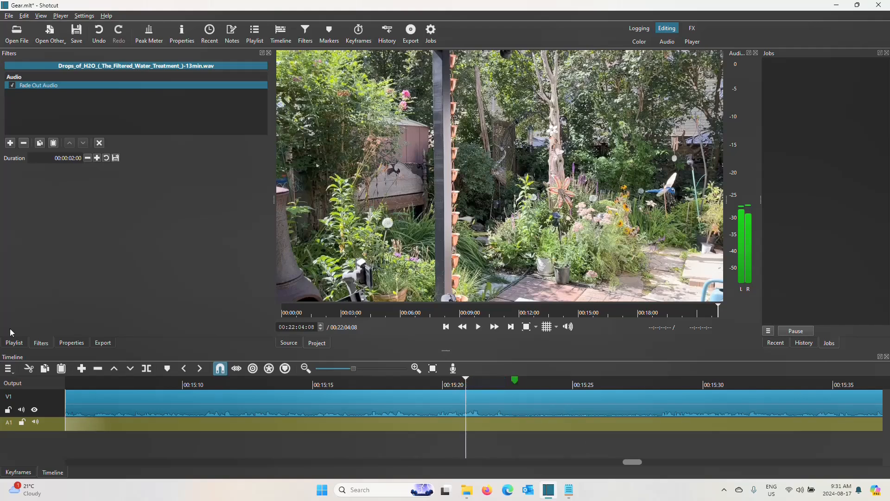
Step: Preview the D71_7086 slider clip of the lake and dock from the playlist
{"action": "left_click", "coordinate": [14, 343]}
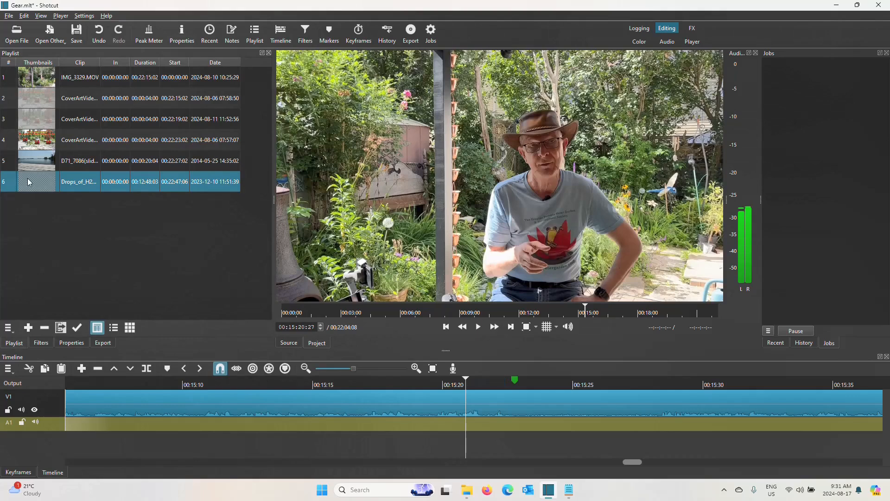
{"action": "left_click", "coordinate": [31, 157]}
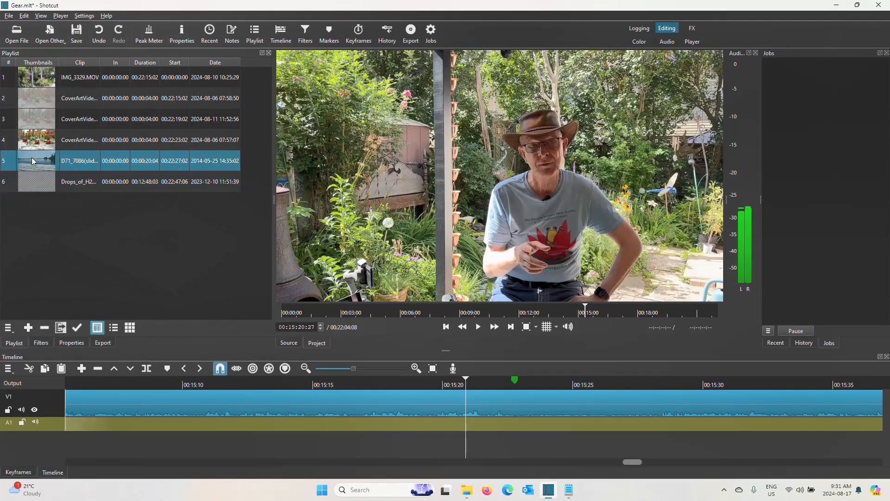
{"action": "double_click", "coordinate": [32, 157]}
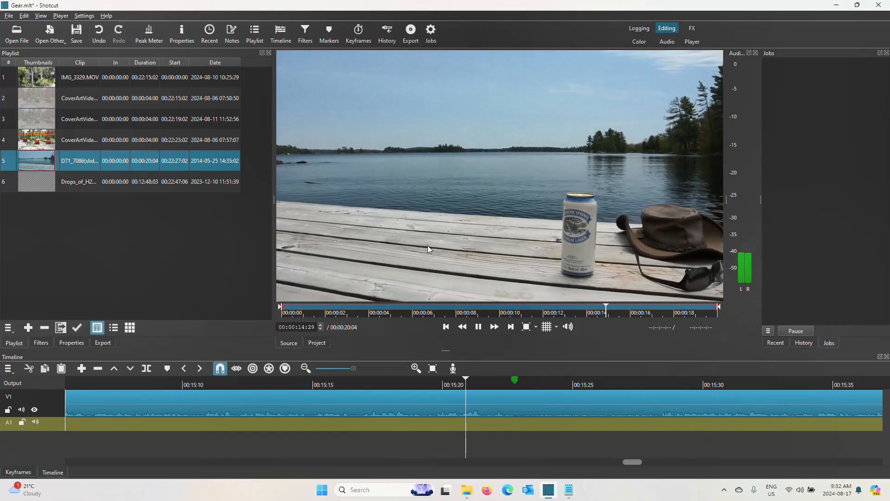
{"action": "left_click", "coordinate": [479, 328]}
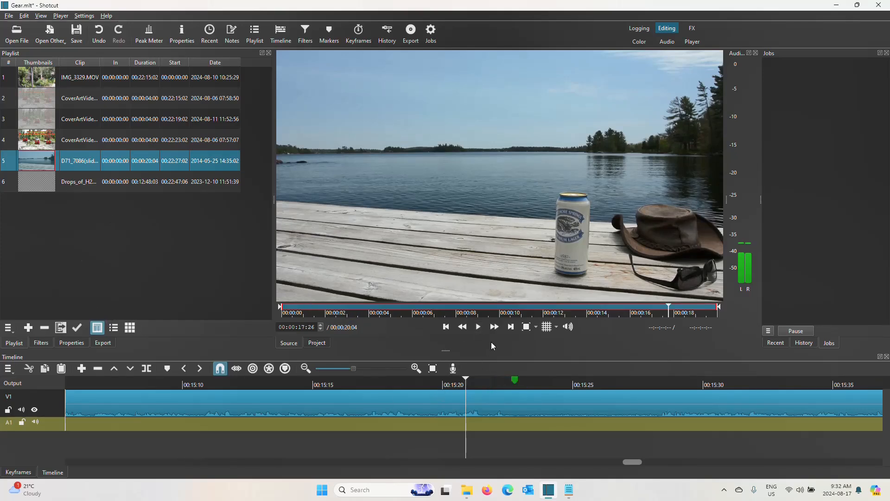
Step: Replay the talk from 00:15:20:27, about 00:15:14 and 00:15:06:03 to check the passage leading up to the marker
{"action": "left_click", "coordinate": [478, 398]}
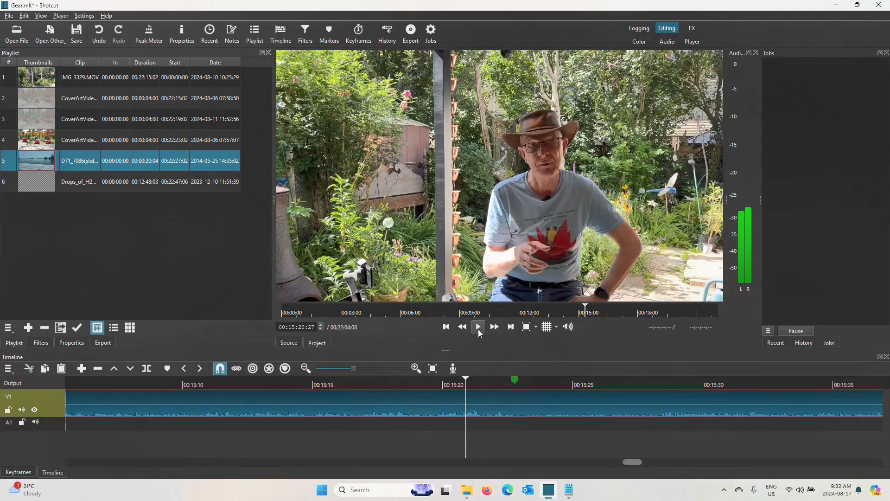
{"action": "left_click", "coordinate": [478, 327]}
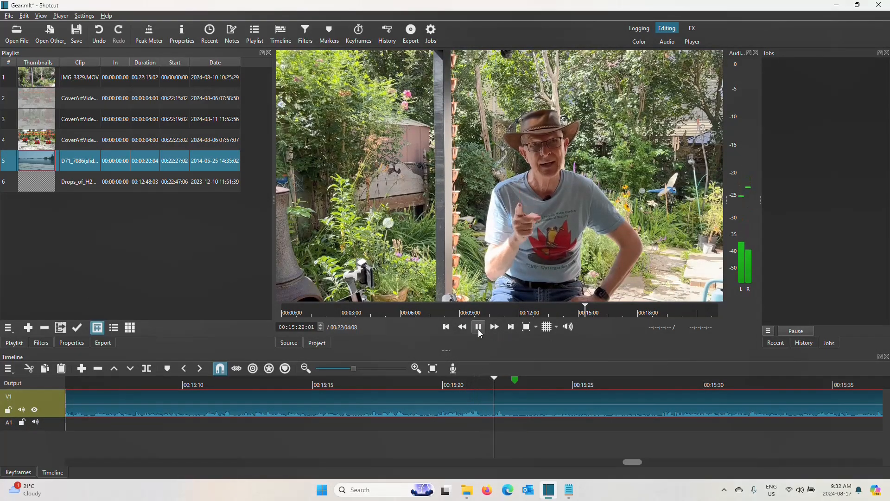
{"action": "left_click", "coordinate": [479, 330]}
{"action": "left_click", "coordinate": [300, 383]}
{"action": "left_click", "coordinate": [479, 328]}
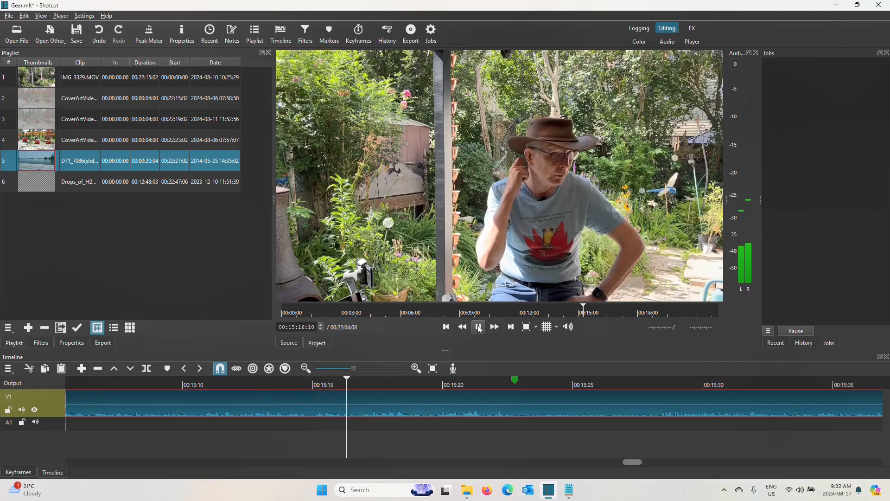
{"action": "left_click", "coordinate": [81, 383]}
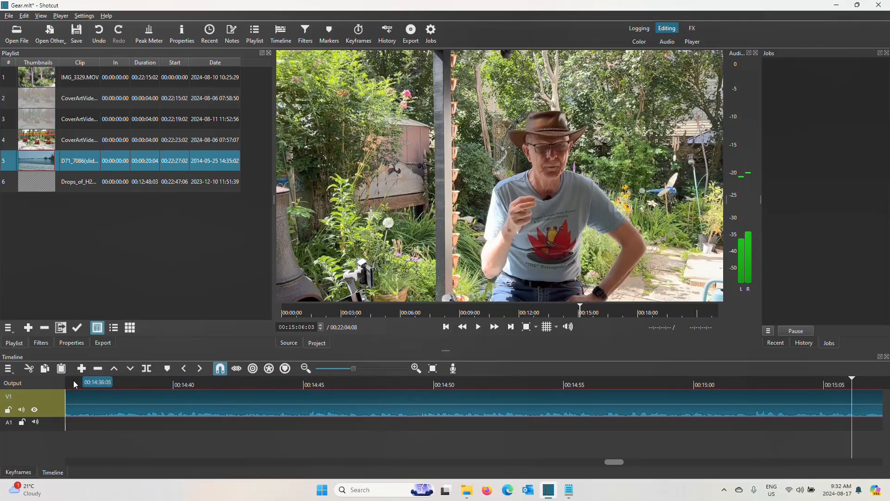
{"action": "left_click", "coordinate": [479, 330]}
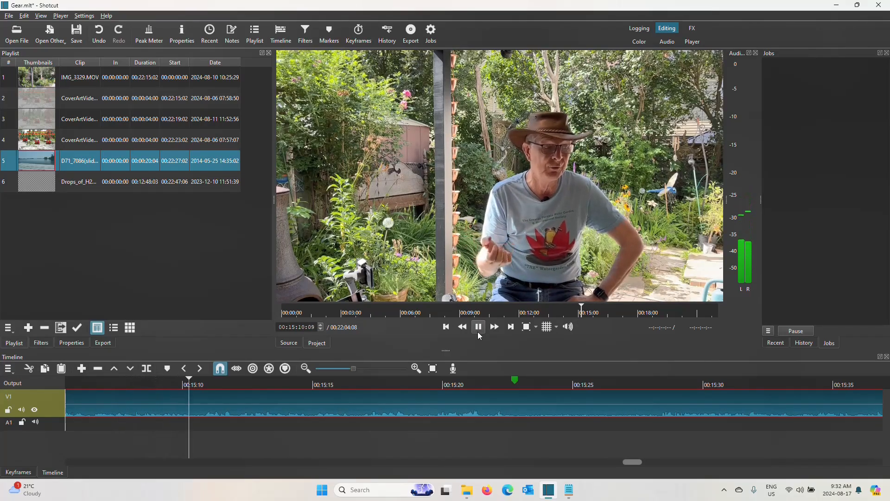
{"action": "left_click", "coordinate": [479, 326]}
Step: Play the talk from 00:15:01:15 until just past the marker to find where the slider clip fits
{"action": "left_click_drag", "start_coordinate": [626, 461], "coordinate": [624, 464]}
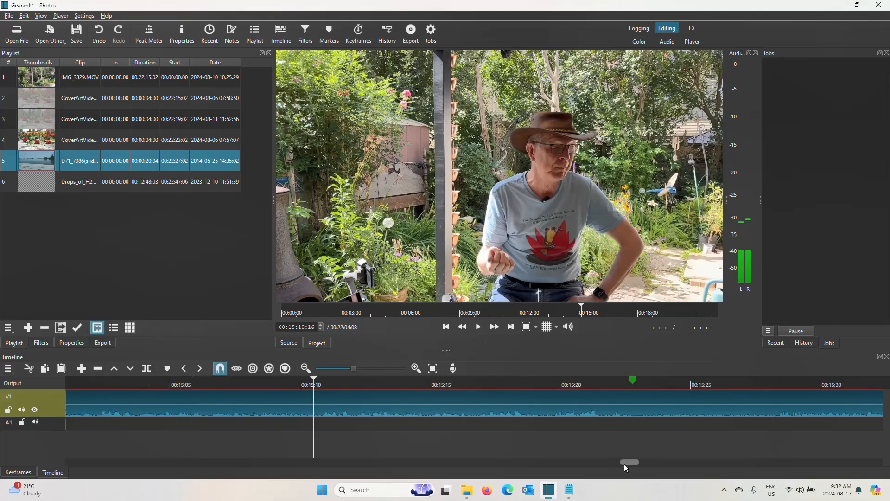
{"action": "left_click", "coordinate": [112, 383]}
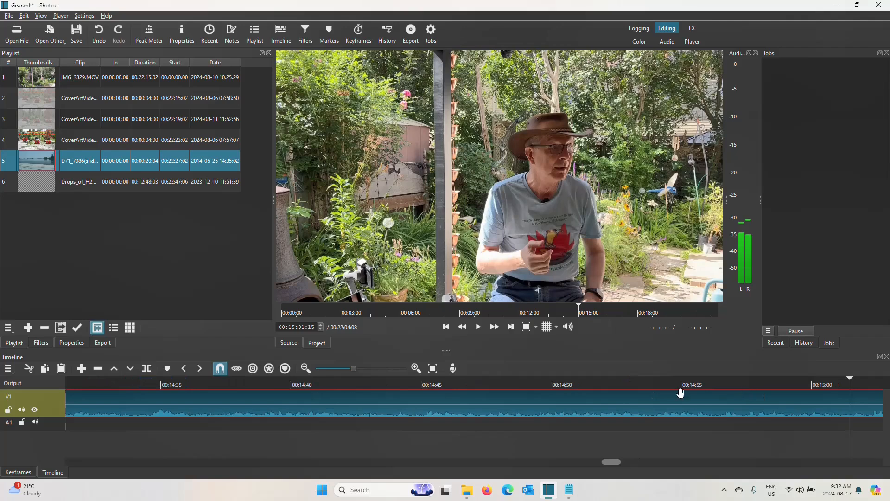
{"action": "left_click", "coordinate": [475, 331]}
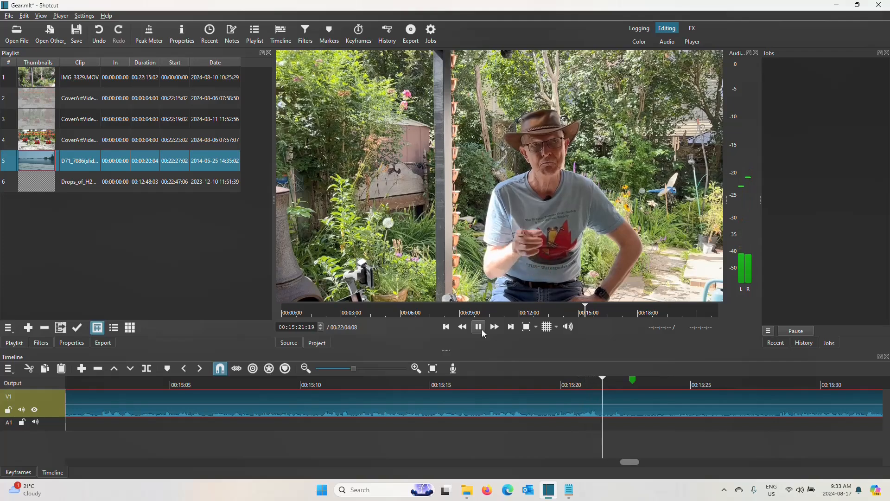
{"action": "left_click", "coordinate": [482, 333]}
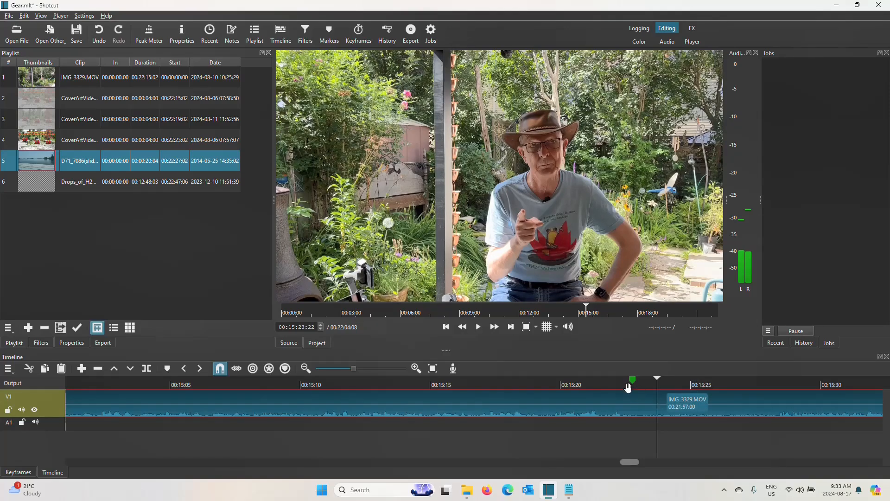
Step: Play the talk from 00:15:20:12 to just past the marker and split the IMG_3329.MOV clip at 00:15:24:14
{"action": "left_click", "coordinate": [571, 384]}
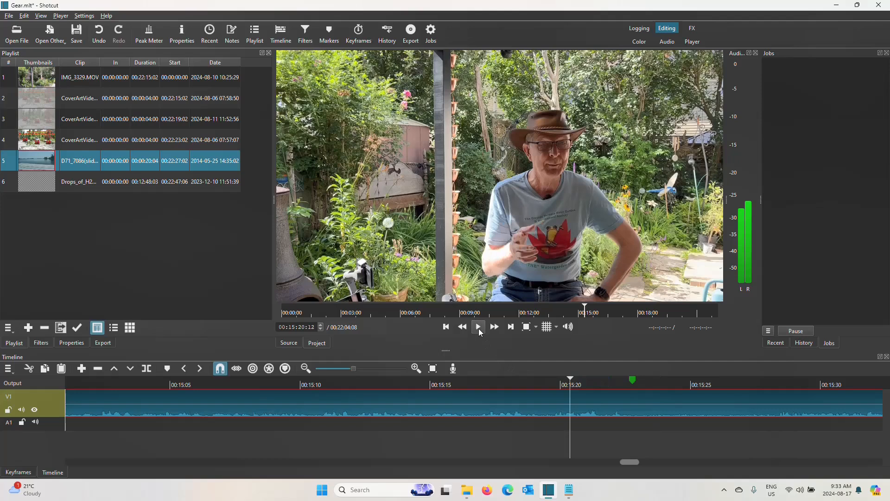
{"action": "left_click", "coordinate": [478, 328]}
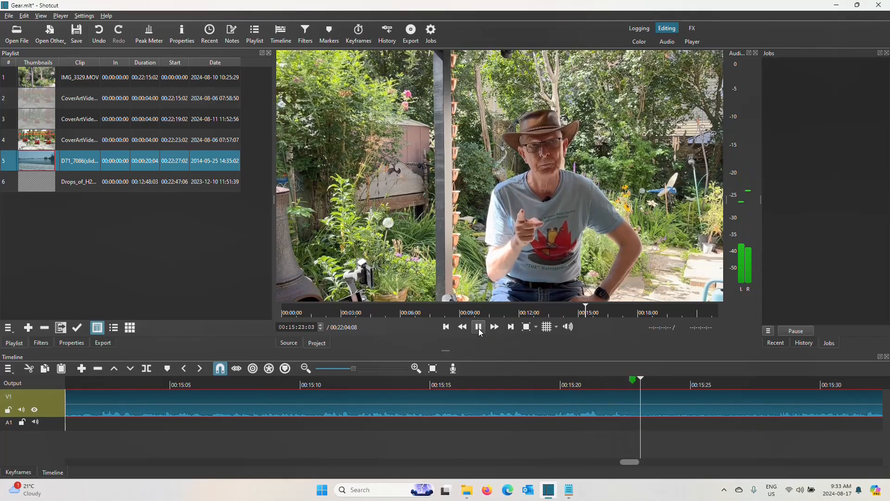
{"action": "left_click", "coordinate": [478, 327]}
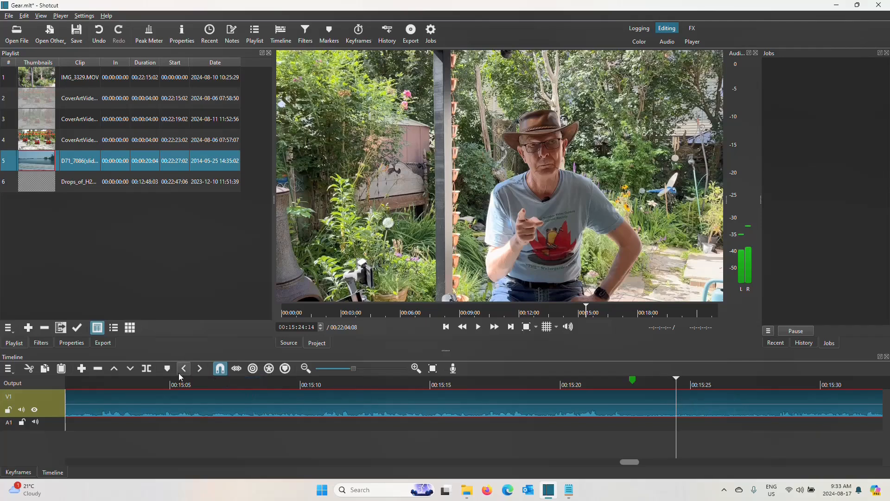
{"action": "left_click", "coordinate": [146, 369]}
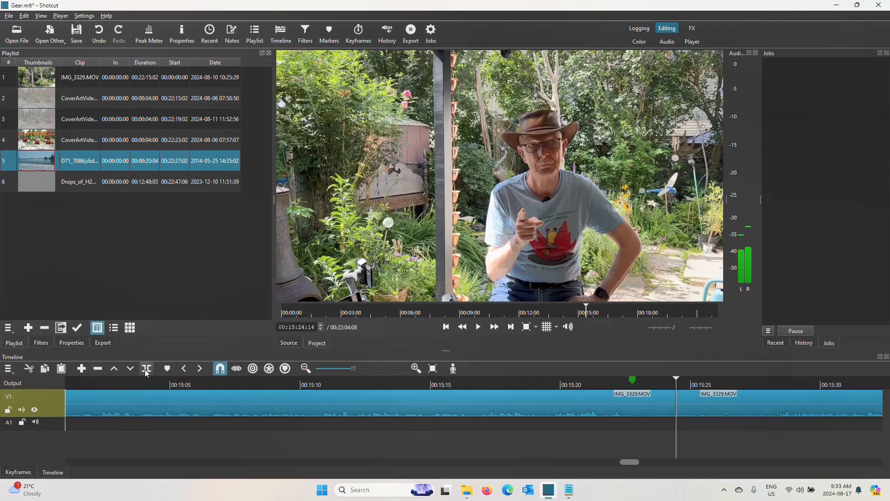
Step: Move the part of IMG_3329.MOV after the split later on V1, opening a gap of about 8 seconds
{"action": "left_click", "coordinate": [587, 404]}
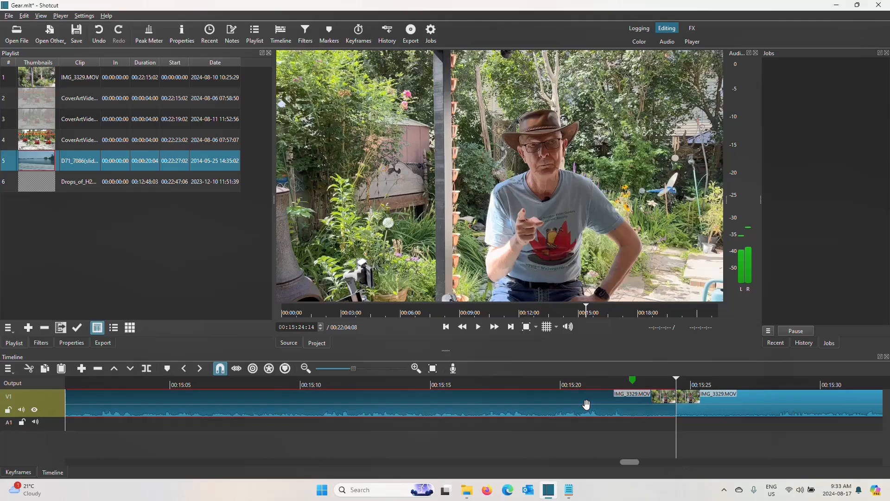
{"action": "left_click", "coordinate": [726, 408]}
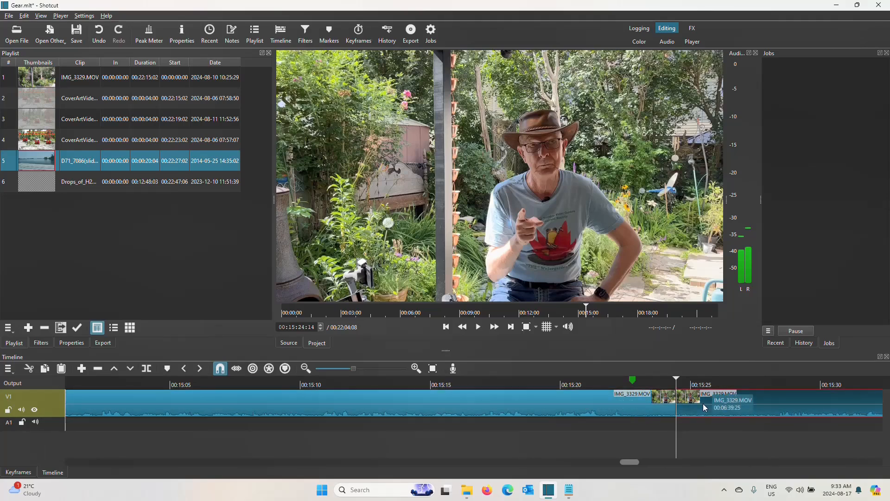
{"action": "left_click_drag", "start_coordinate": [704, 408], "coordinate": [799, 409]}
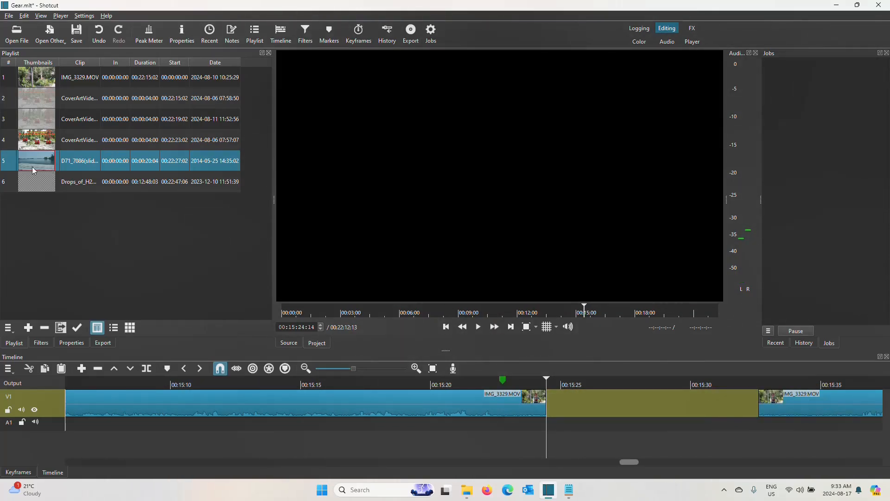
Step: Try to place the D71_7086 slider clip from the playlist in the timeline at the gap after 00:15:24:14
{"action": "left_click_drag", "start_coordinate": [37, 165], "coordinate": [570, 455]}
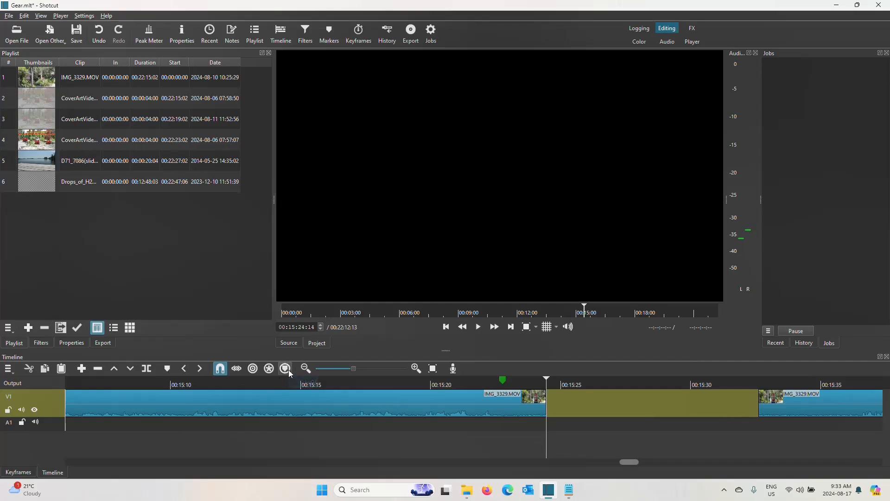
{"action": "left_click", "coordinate": [306, 369]}
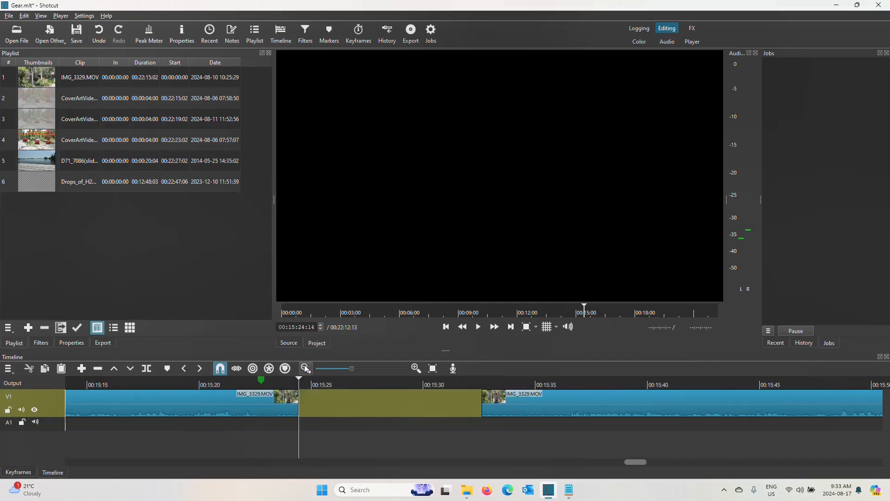
Step: Widen the gap on V1 by moving the following IMG_3329.MOV clip later, and place D71_7086(slider).mp4 from the playlist in the gap
{"action": "left_click", "coordinate": [306, 368]}
{"action": "left_click_drag", "start_coordinate": [625, 411], "coordinate": [813, 403]}
{"action": "left_click_drag", "start_coordinate": [55, 160], "coordinate": [284, 396]}
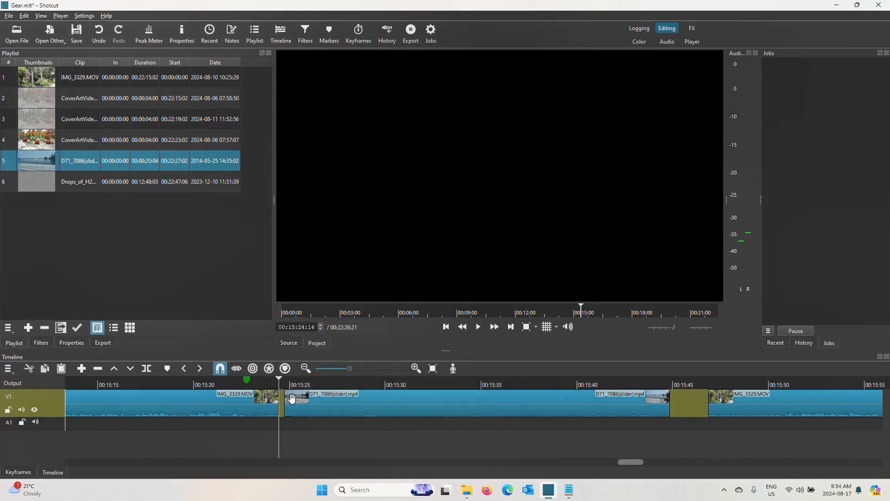
Step: Play back the inserted D71_7086(slider).mp4 clip, checking its start and end, to find where the camera movement begins
{"action": "left_click", "coordinate": [229, 385]}
{"action": "left_click", "coordinate": [478, 327]}
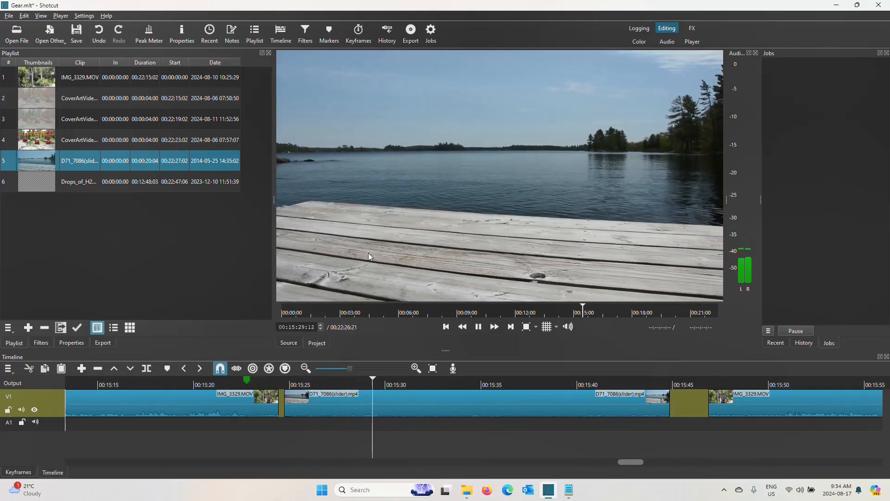
{"action": "key", "text": "space"}
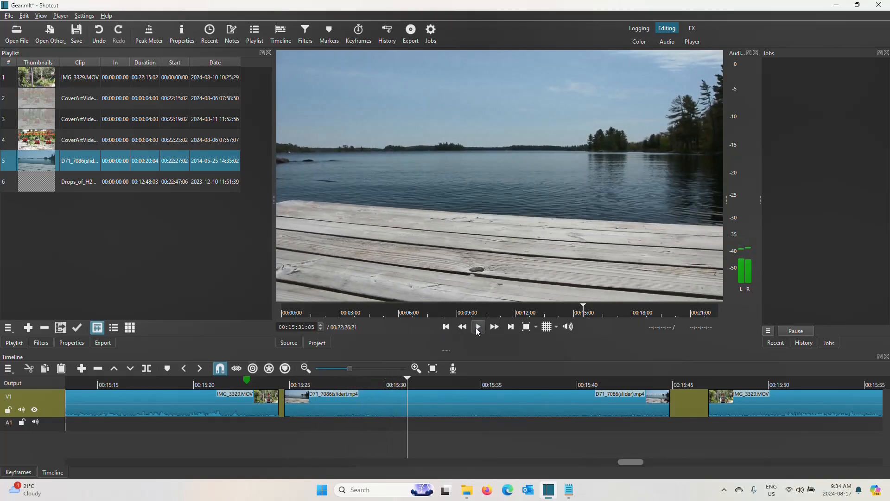
{"action": "left_click", "coordinate": [511, 327]}
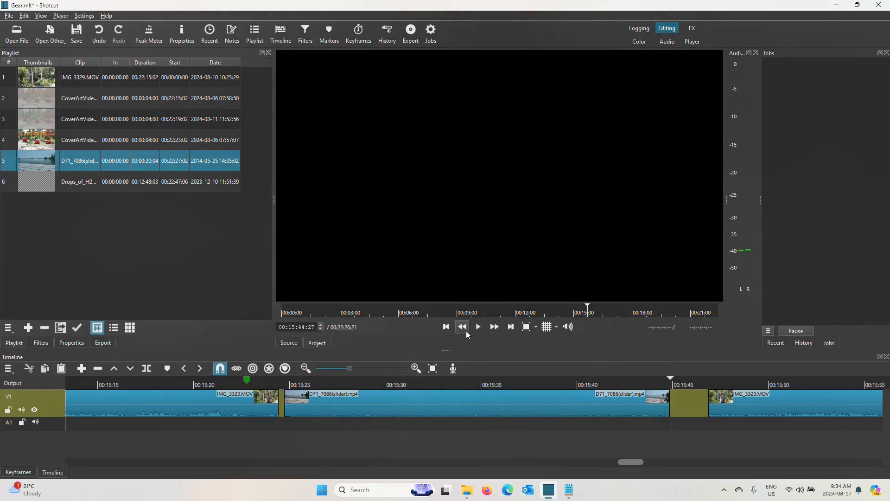
{"action": "left_click", "coordinate": [446, 327]}
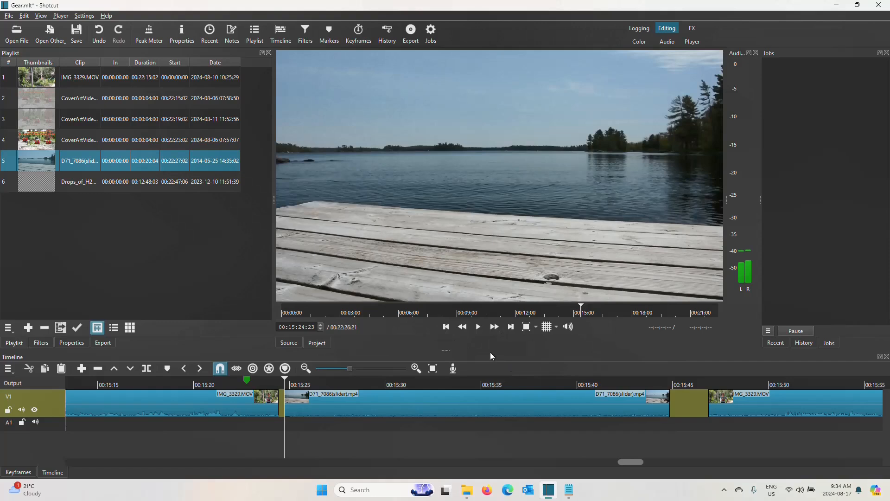
{"action": "left_click", "coordinate": [478, 328]}
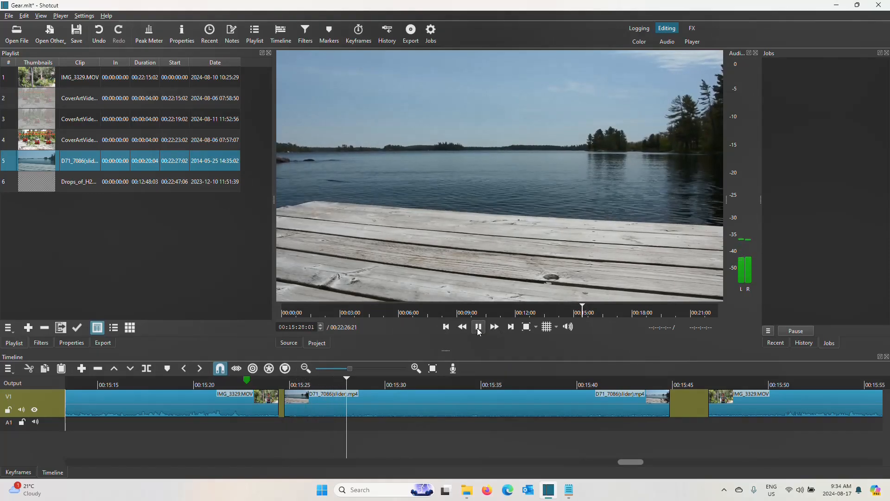
{"action": "left_click", "coordinate": [479, 331]}
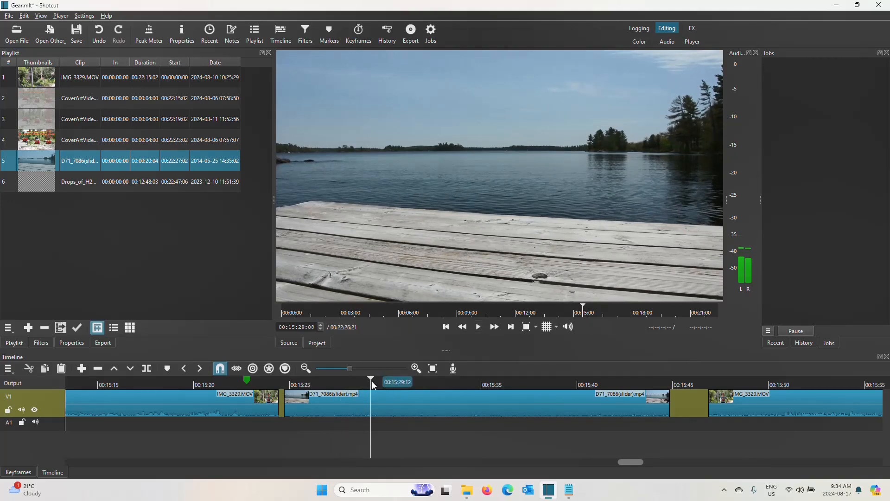
Step: Split the D71_7086(slider).mp4 clip at 00:15:28:22 and lift its opening section off the V1 track
{"action": "left_click_drag", "start_coordinate": [369, 383], "coordinate": [360, 384]}
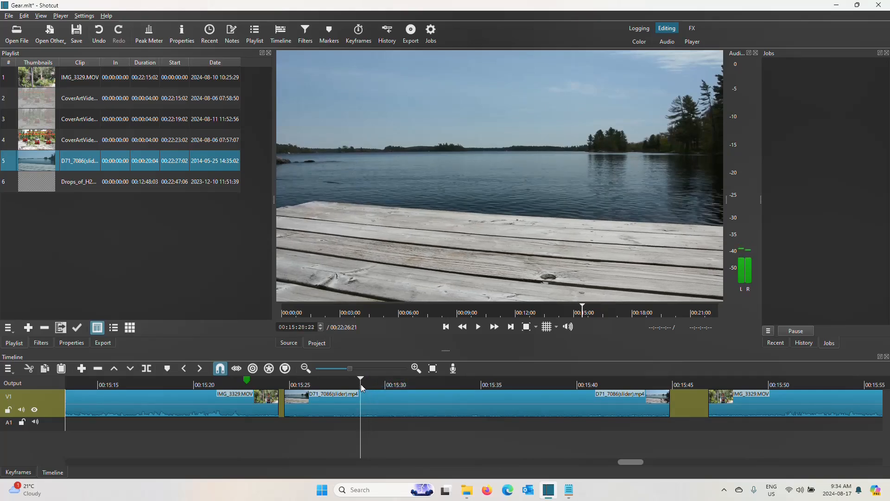
{"action": "left_click", "coordinate": [342, 407]}
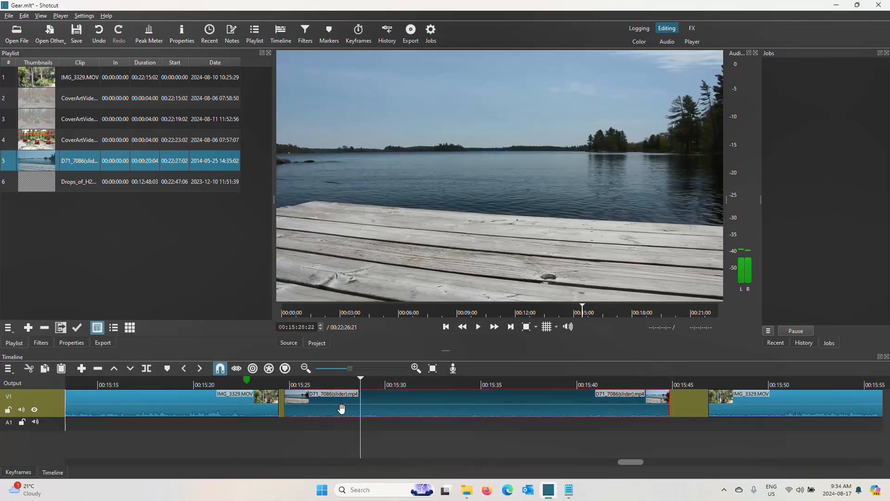
{"action": "left_click", "coordinate": [146, 369]}
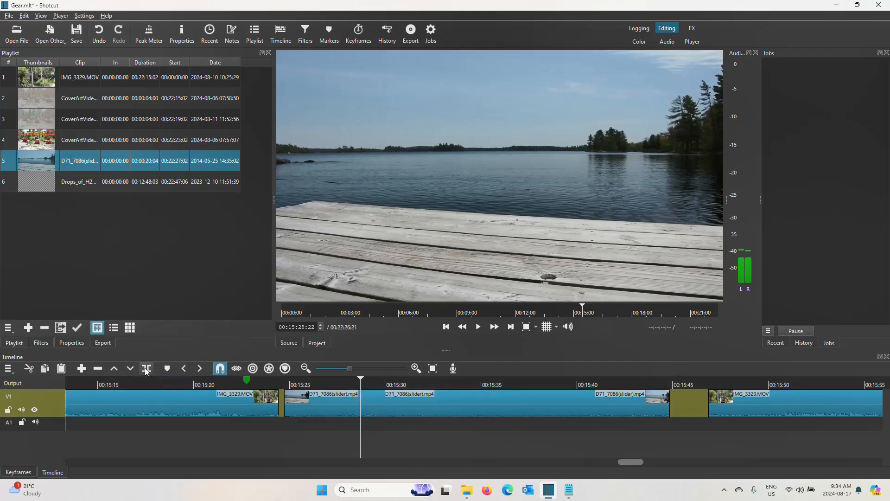
{"action": "left_click", "coordinate": [327, 410]}
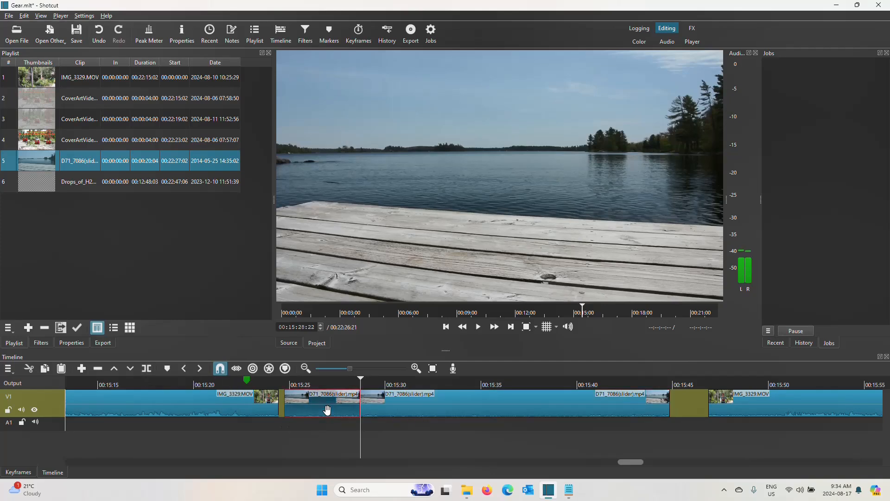
{"action": "key", "text": "z"}
Step: Move the remaining lake clip earlier to overlap the end of the preceding IMG_3329.MOV clip, creating a transition about one second long
{"action": "left_click", "coordinate": [435, 407]}
{"action": "left_click_drag", "start_coordinate": [449, 407], "coordinate": [305, 410]}
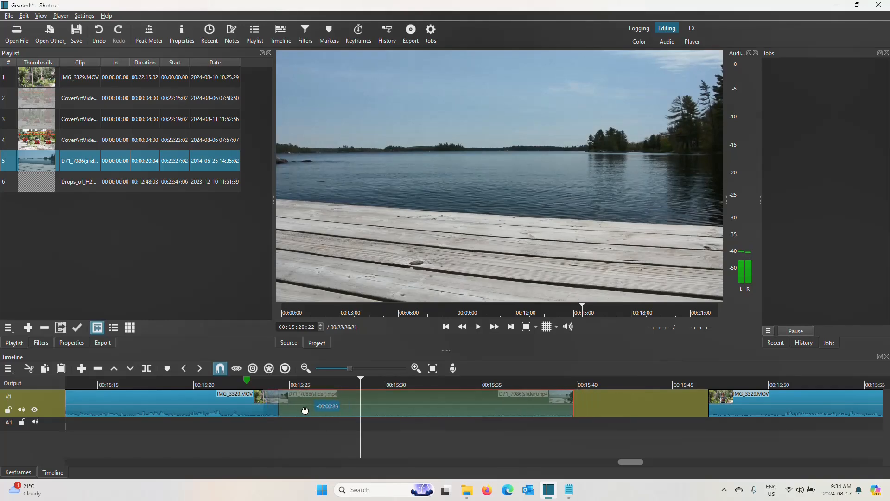
{"action": "mouse_move", "coordinate": [305, 411]}
{"action": "left_mouse_down"}
{"action": "mouse_move", "coordinate": [317, 407]}
{"action": "mouse_move", "coordinate": [291, 410]}
{"action": "left_mouse_up"}
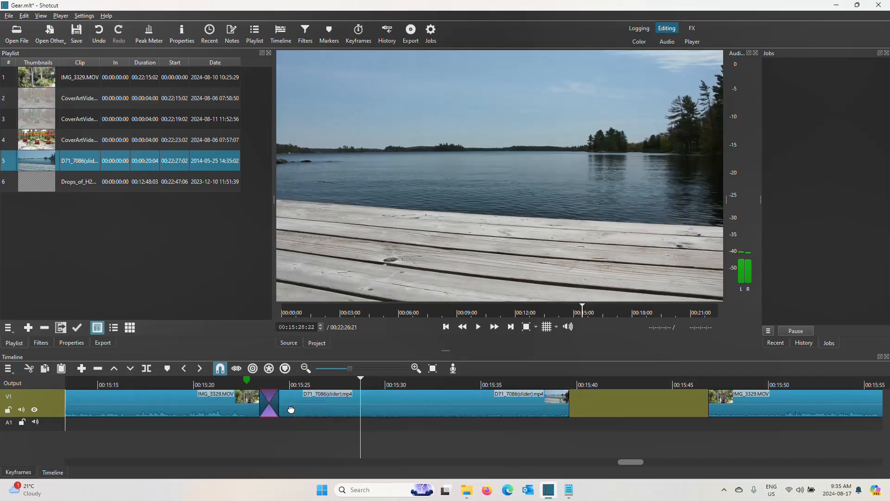
Step: Play the timeline from about 00:15:19 through the first transition and the lake clip
{"action": "left_click", "coordinate": [184, 384]}
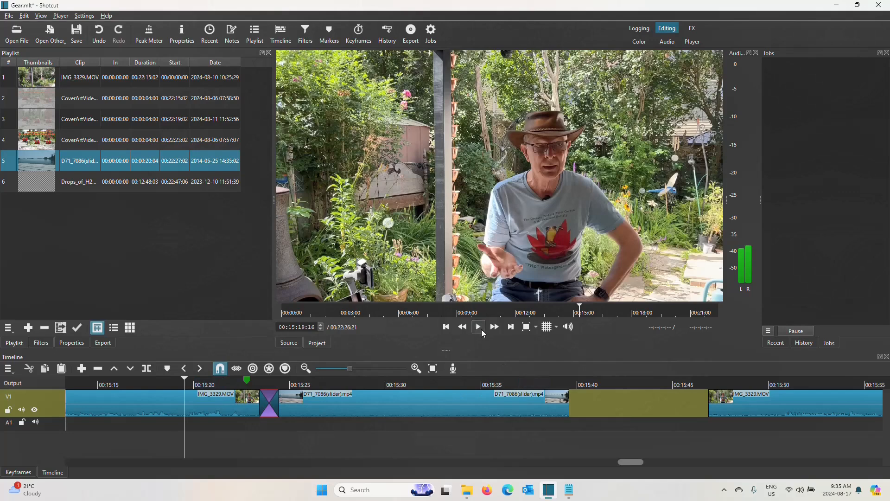
{"action": "left_click", "coordinate": [479, 327]}
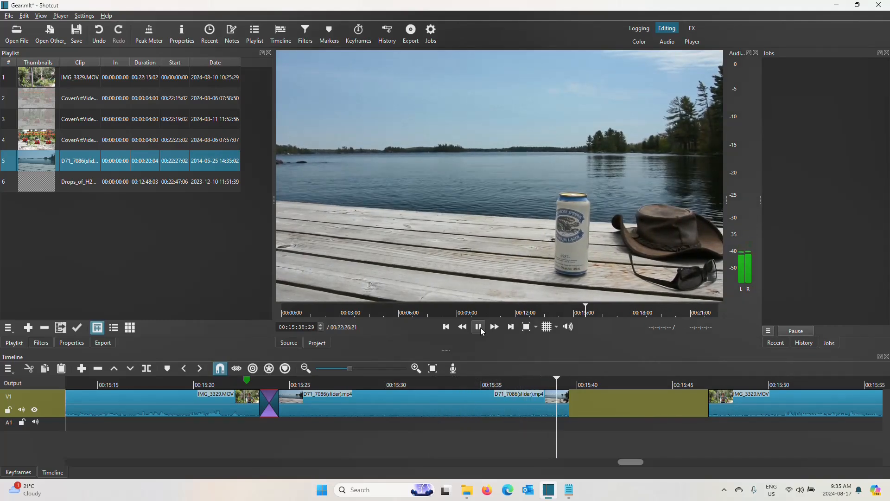
{"action": "left_click", "coordinate": [482, 330]}
Step: Move the following IMG_3329.MOV clip earlier to overlap the lake clip's end by about one second, and play across the new transition
{"action": "left_click_drag", "start_coordinate": [792, 393], "coordinate": [681, 404]}
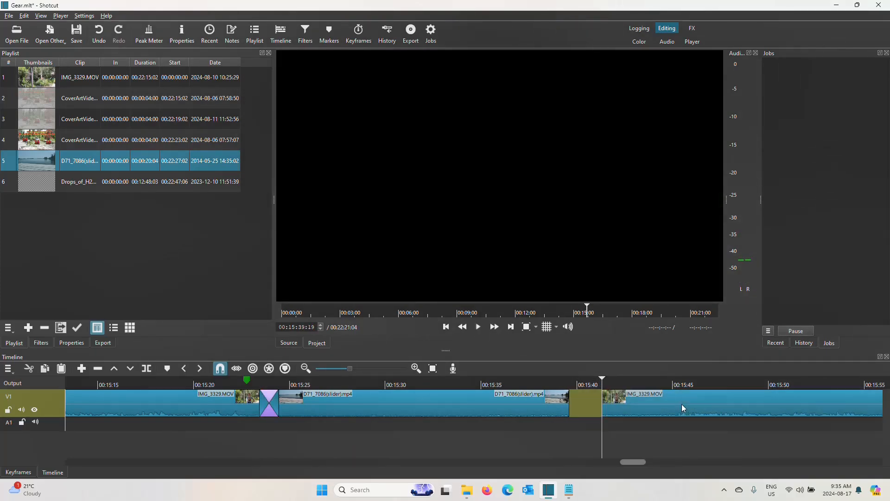
{"action": "left_click", "coordinate": [482, 328]}
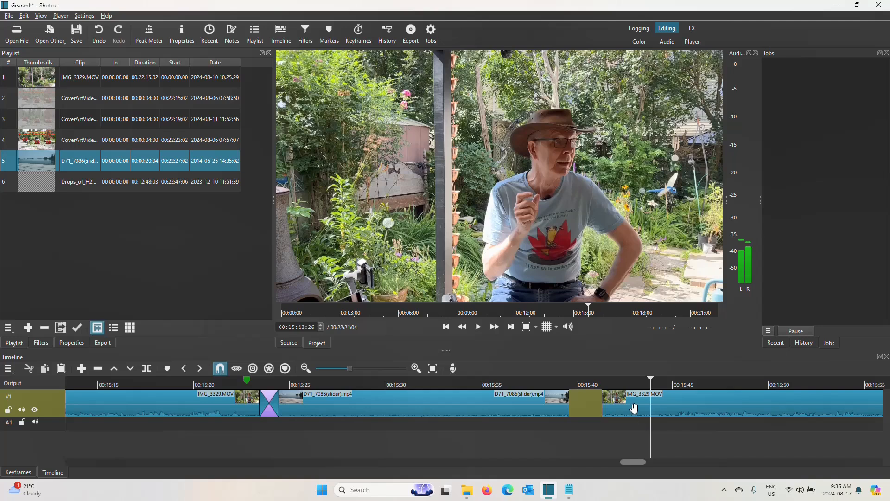
{"action": "left_click_drag", "start_coordinate": [634, 407], "coordinate": [592, 411]}
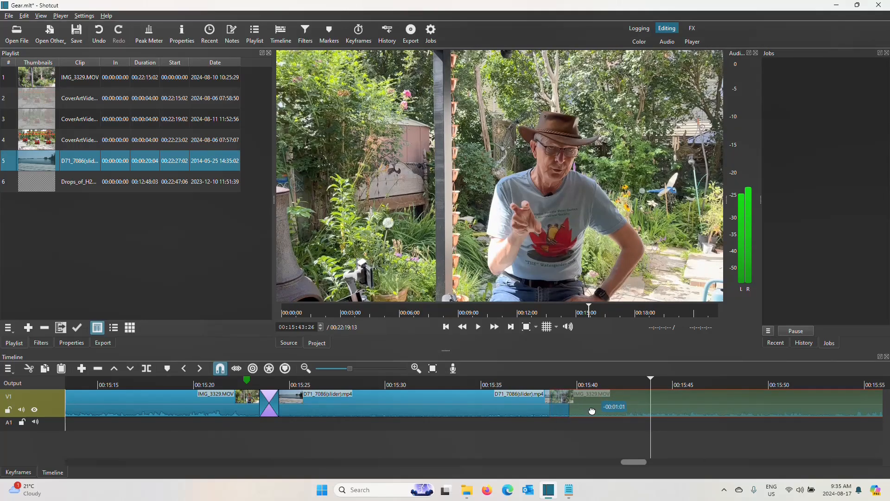
{"action": "left_click_drag", "start_coordinate": [593, 411], "coordinate": [593, 411]}
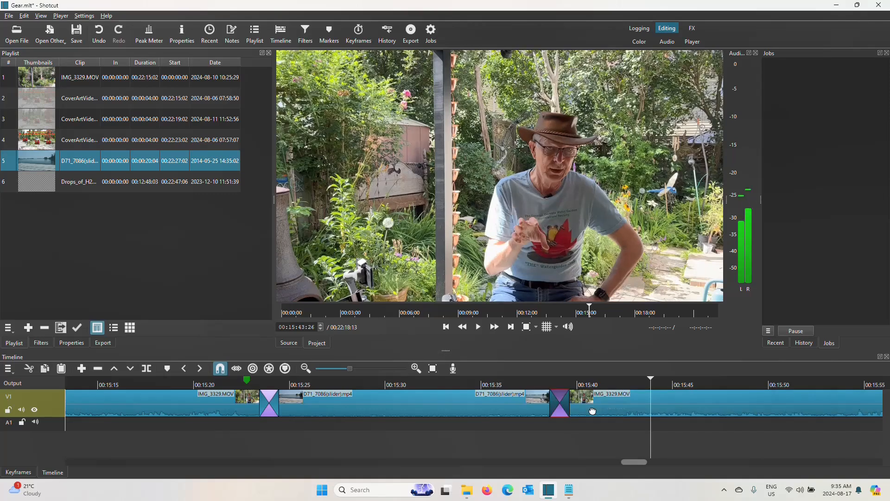
{"action": "left_click", "coordinate": [487, 385]}
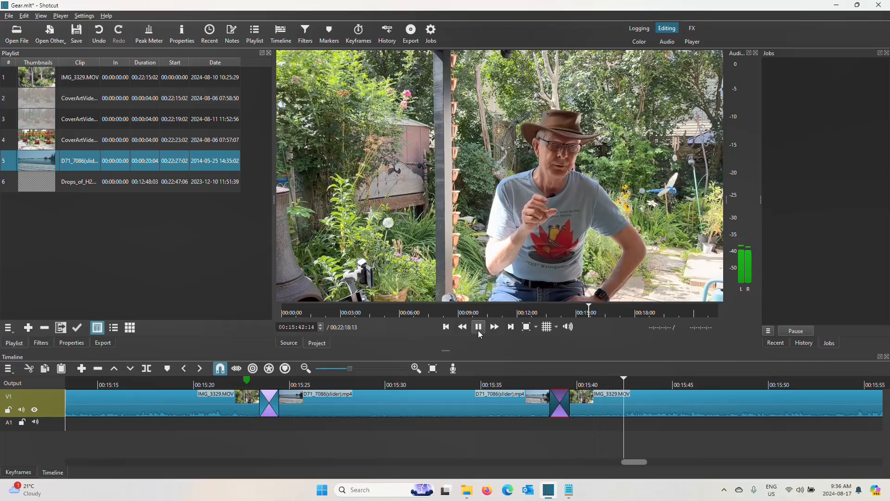
{"action": "left_click", "coordinate": [480, 332]}
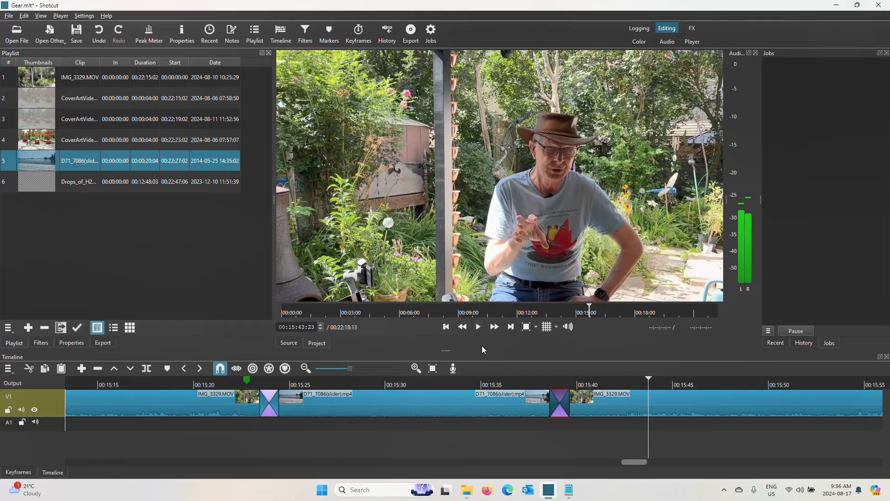
Step: Preview the Barn Door Horizontal and Barn Door Diagonal SW-NE wipes for the first transition, and set it to Barn Door Vertical
{"action": "left_click", "coordinate": [270, 405]}
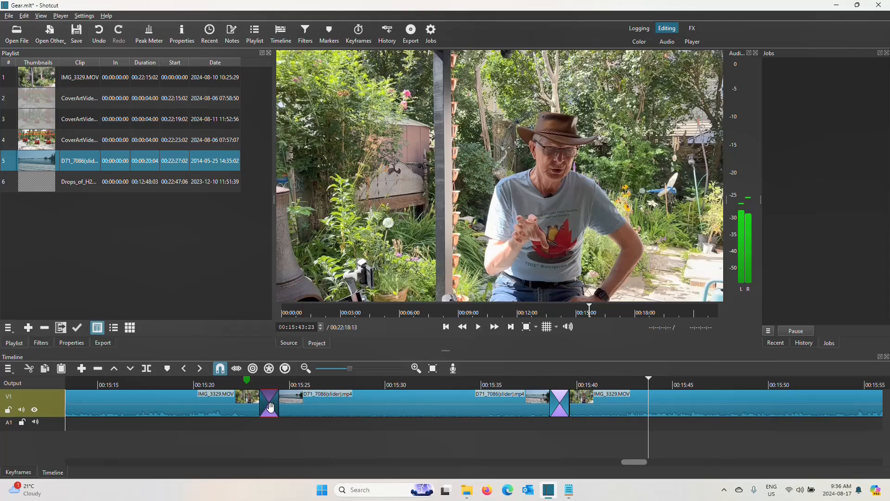
{"action": "right_click", "coordinate": [271, 407]}
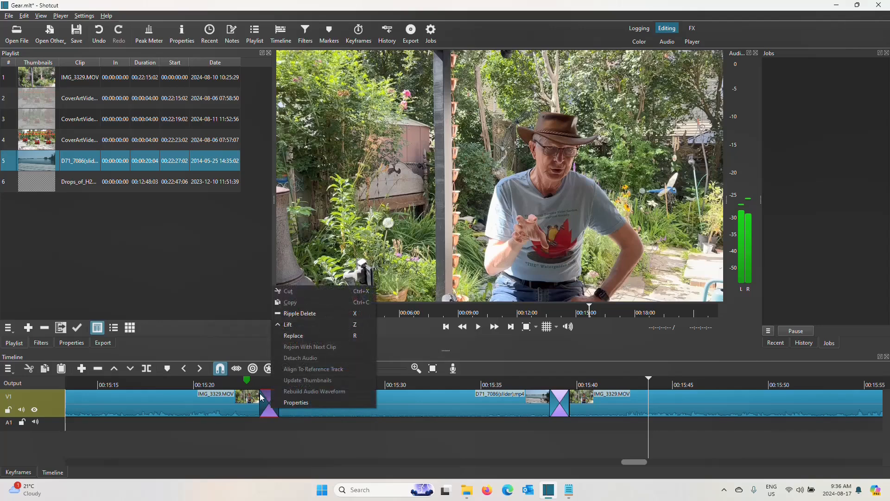
{"action": "left_click", "coordinate": [79, 346]}
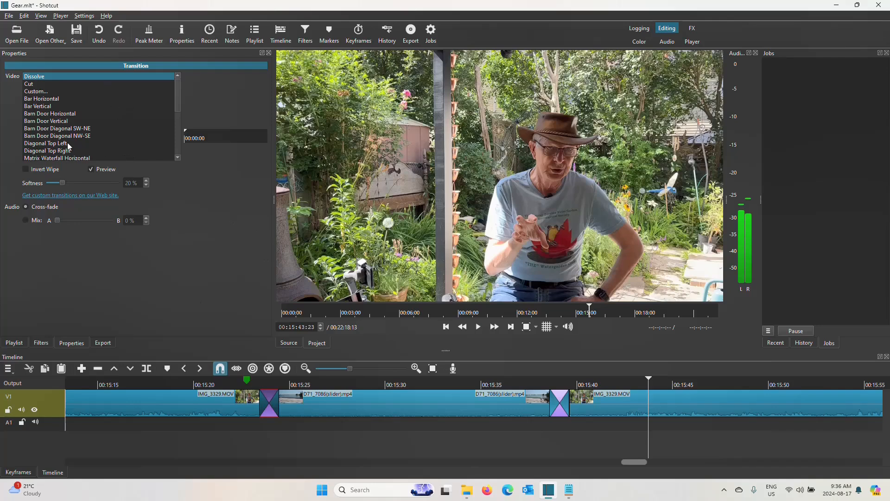
{"action": "left_click_drag", "start_coordinate": [177, 102], "coordinate": [179, 150]}
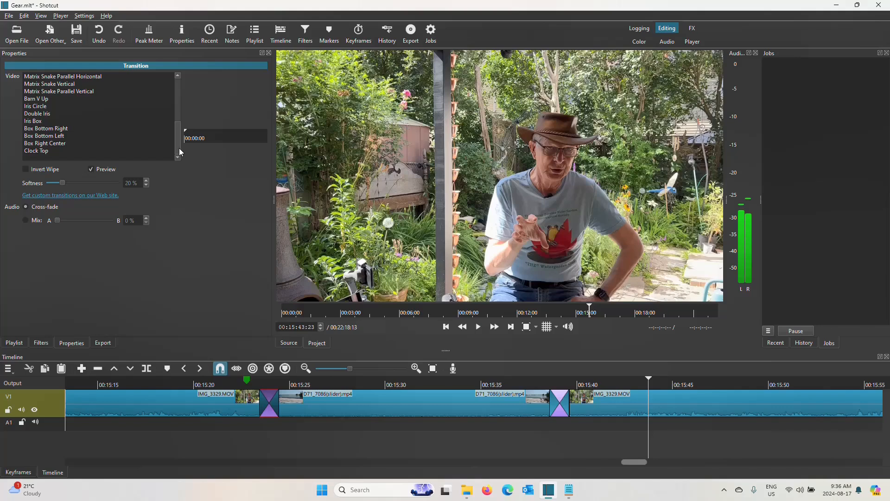
{"action": "left_click_drag", "start_coordinate": [179, 149], "coordinate": [190, 109]}
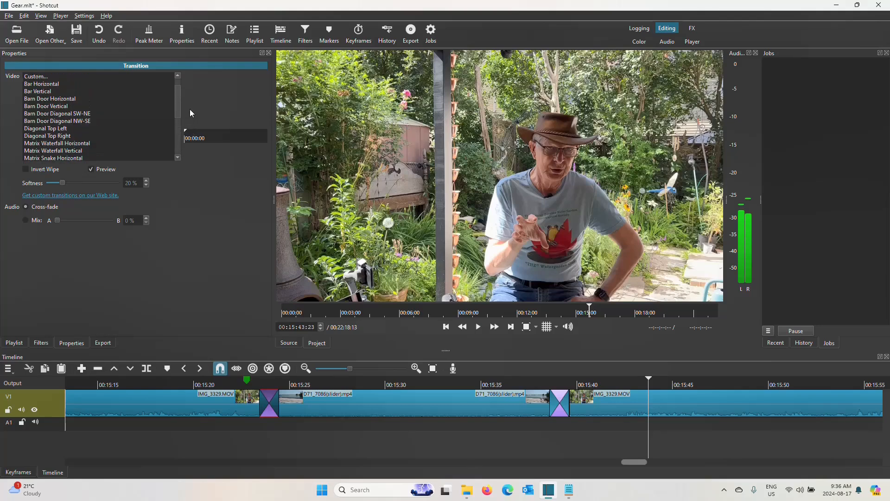
{"action": "left_click", "coordinate": [65, 99]}
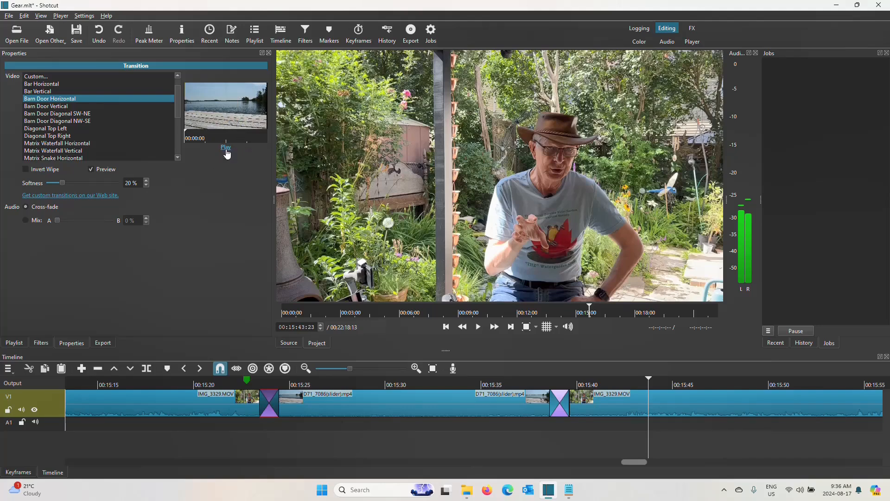
{"action": "left_click", "coordinate": [226, 150]}
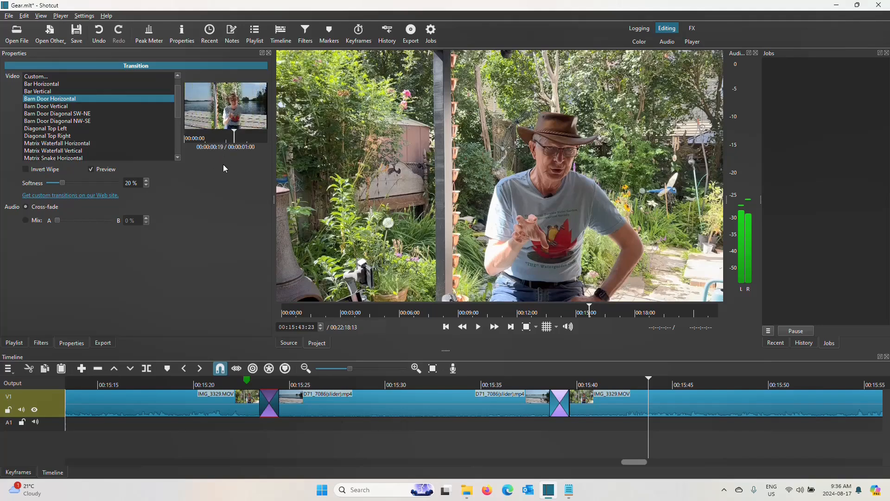
{"action": "left_click", "coordinate": [59, 107]}
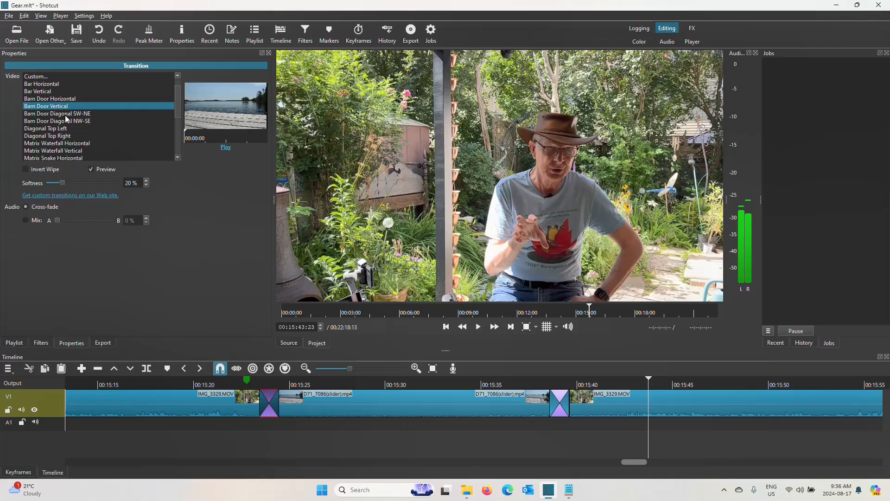
{"action": "left_click", "coordinate": [66, 115]}
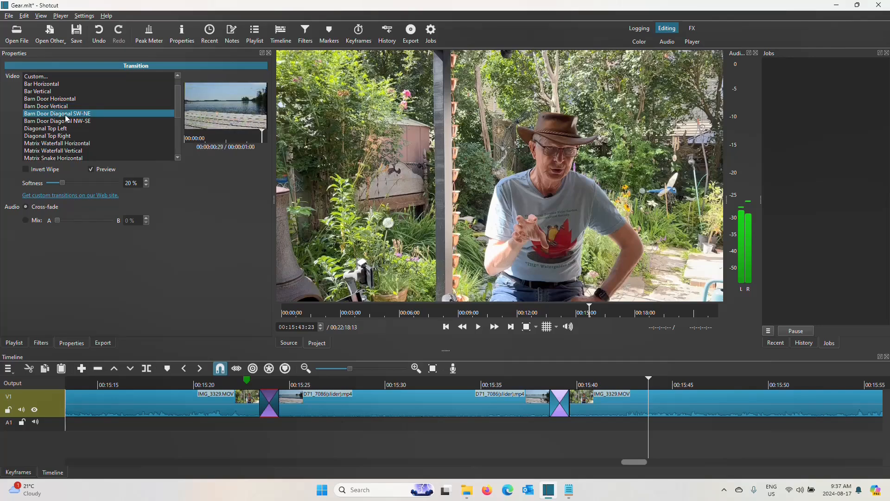
{"action": "left_click", "coordinate": [66, 108]}
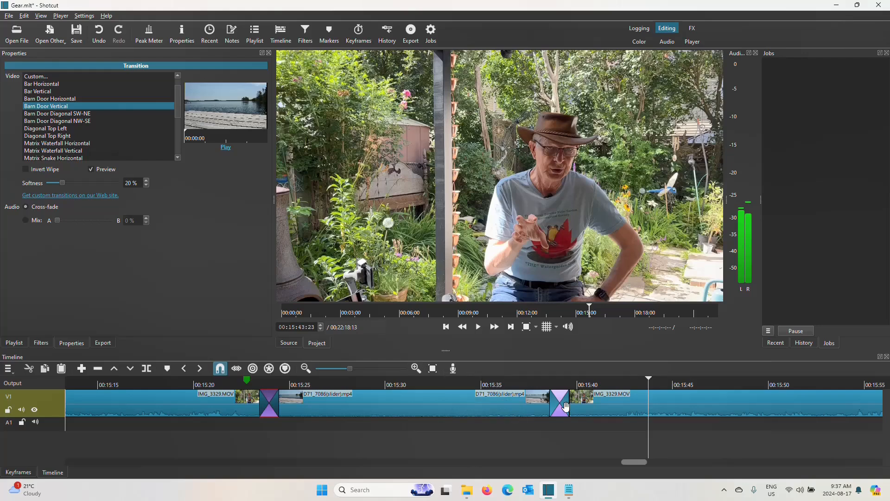
Step: Set the second transition's video effect to Barn Door Vertical and play the timeline from about 00:15:19:26 to review both transitions
{"action": "left_click", "coordinate": [565, 407]}
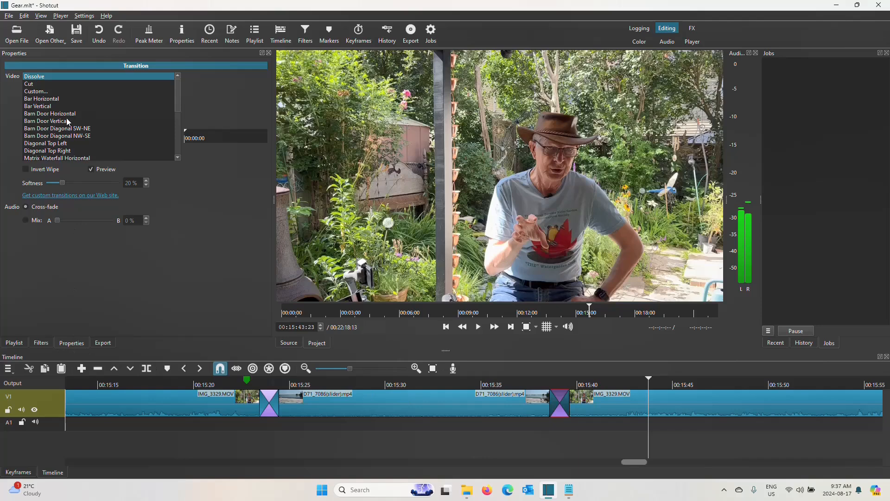
{"action": "left_click", "coordinate": [68, 121]}
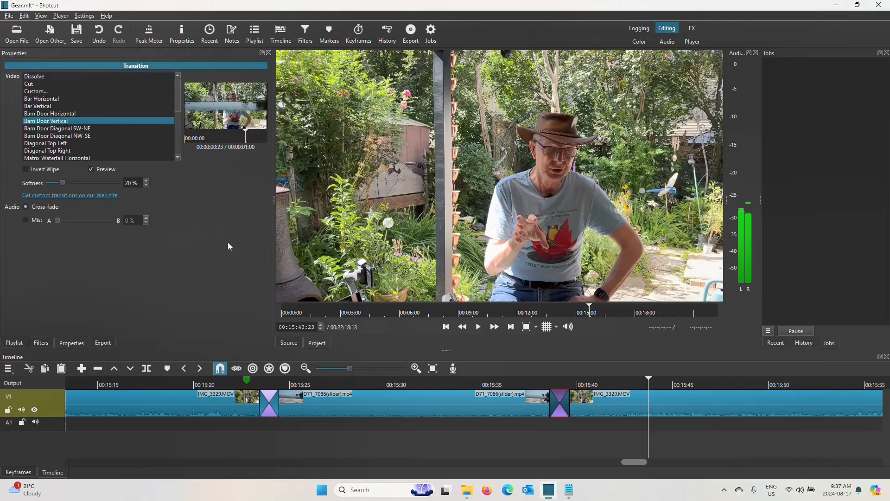
{"action": "left_click", "coordinate": [191, 384]}
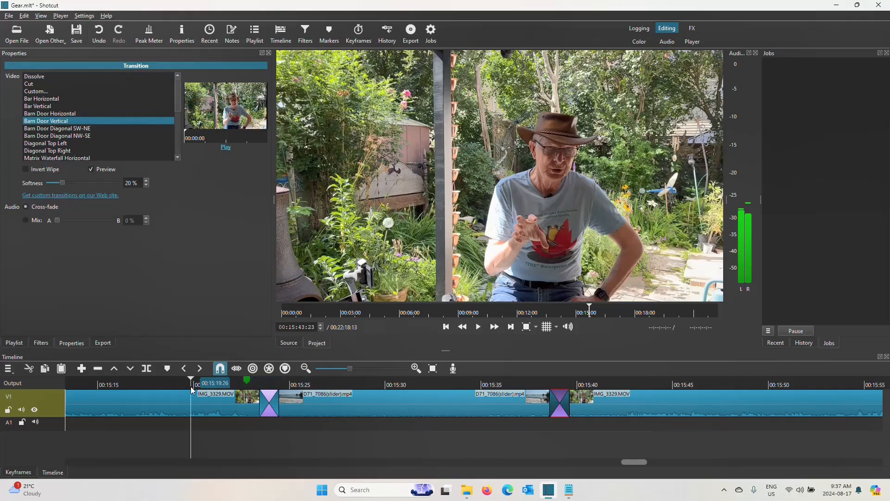
{"action": "left_click", "coordinate": [479, 327]}
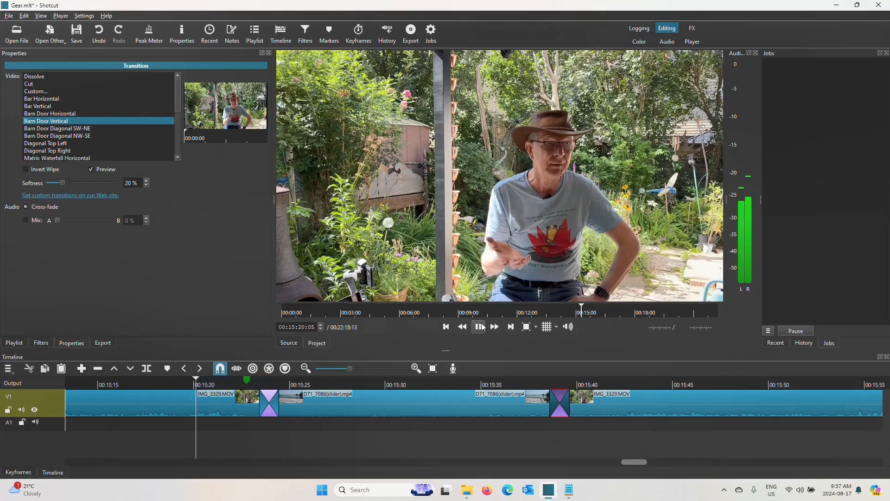
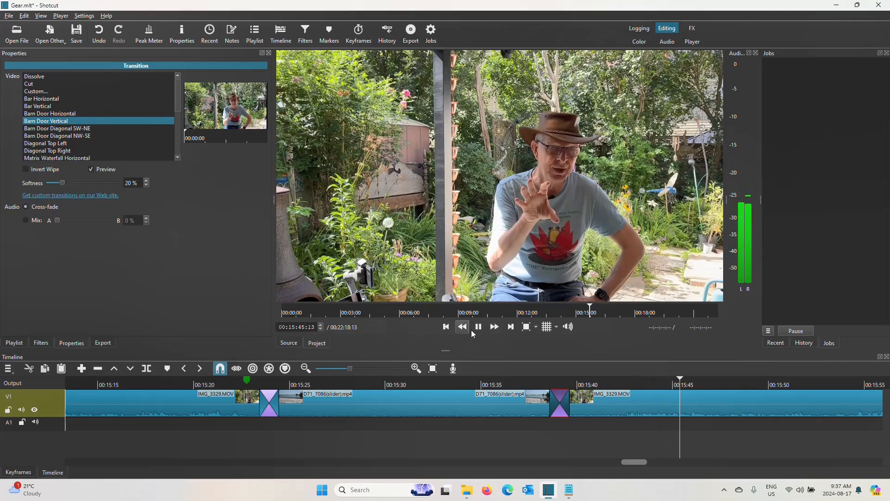
Step: Stop playback and play the end of the timeline from about 00:22:08 to find where the talking footage should finish
{"action": "left_click", "coordinate": [477, 328]}
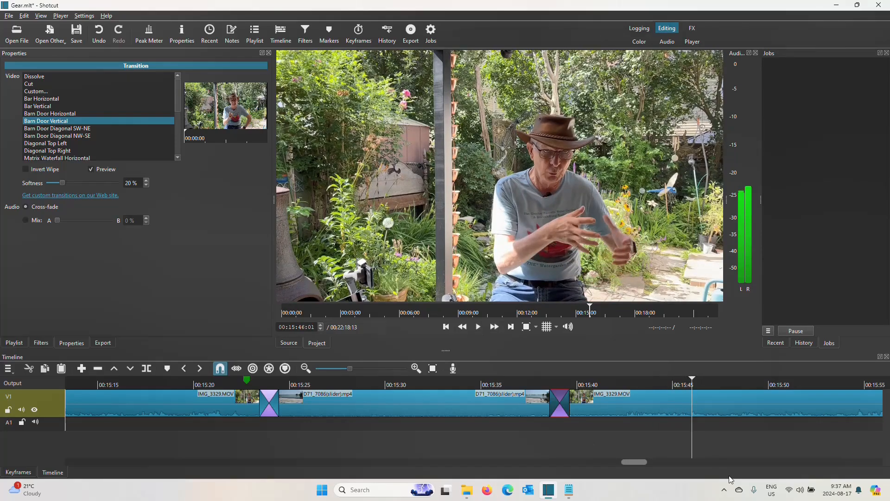
{"action": "left_click_drag", "start_coordinate": [638, 460], "coordinate": [881, 467]}
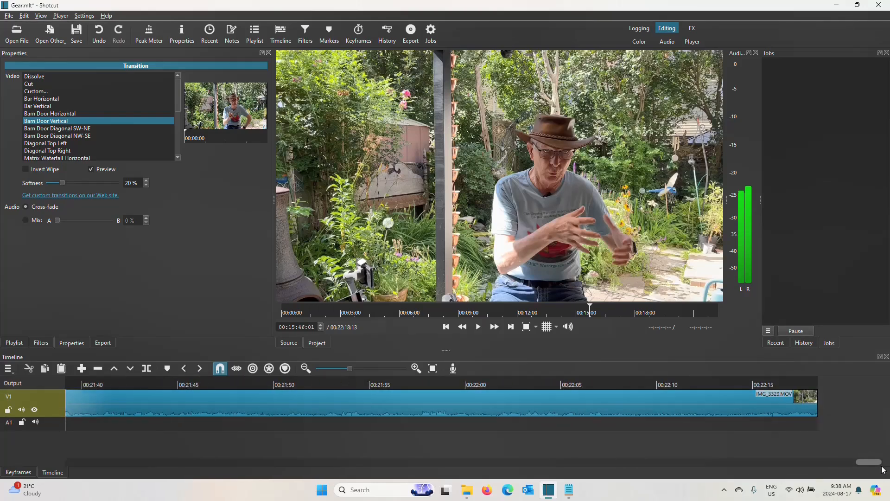
{"action": "left_click", "coordinate": [635, 383]}
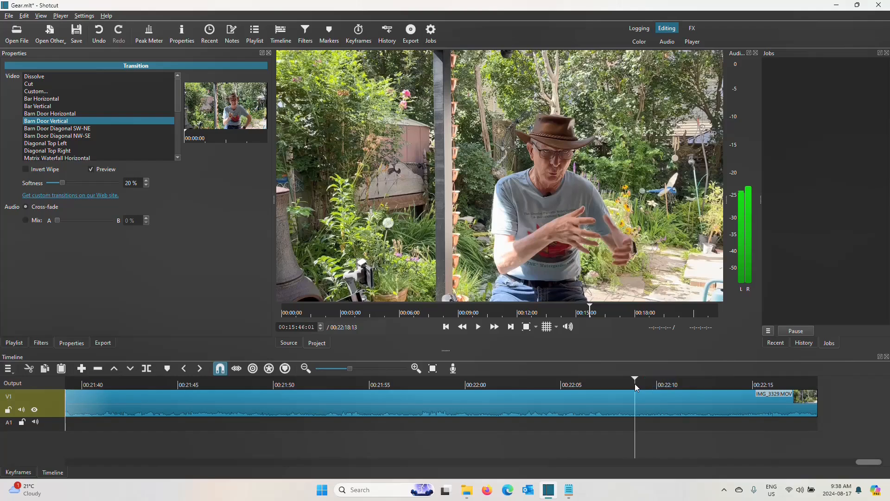
{"action": "left_click", "coordinate": [480, 329]}
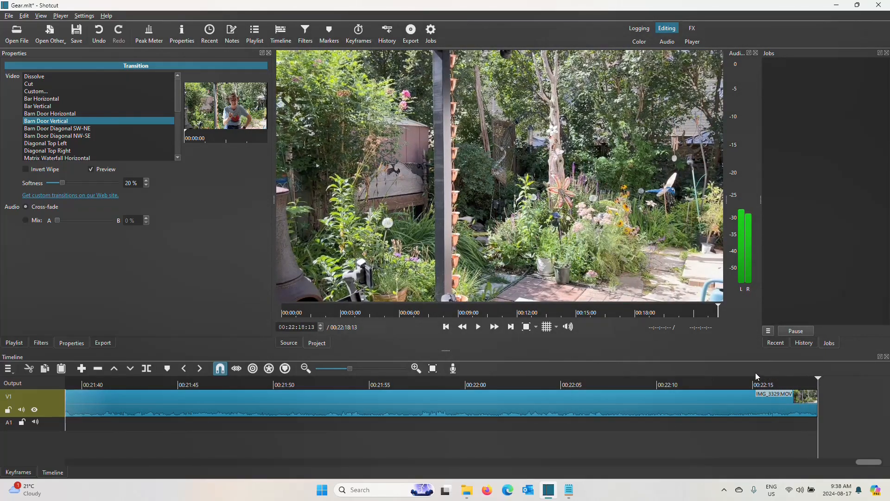
Step: Play the last IMG_3329.MOV clip from 00:21:58:28, split it at 00:22:09:29, and delete the remainder after the cut
{"action": "left_click", "coordinate": [445, 383]}
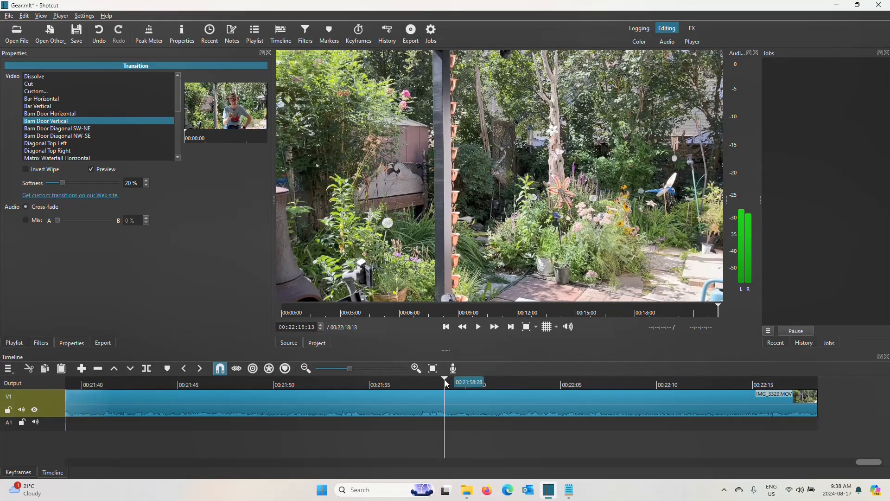
{"action": "left_click", "coordinate": [478, 327]}
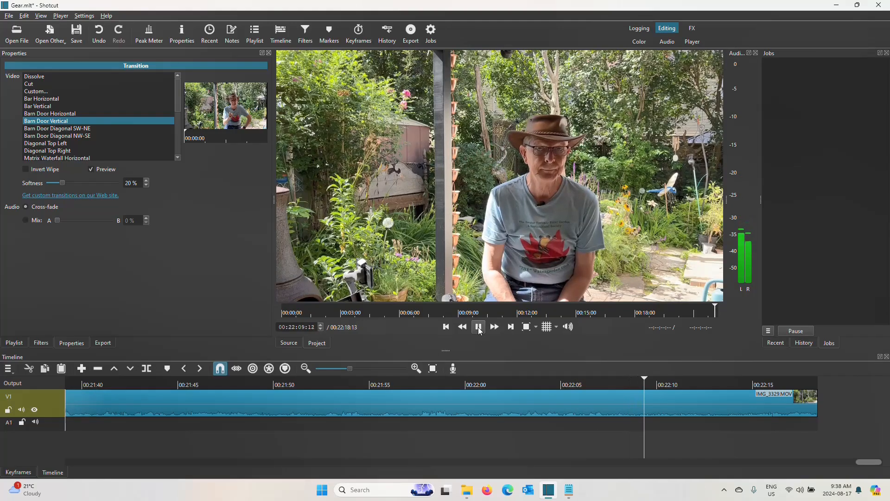
{"action": "left_click", "coordinate": [480, 330]}
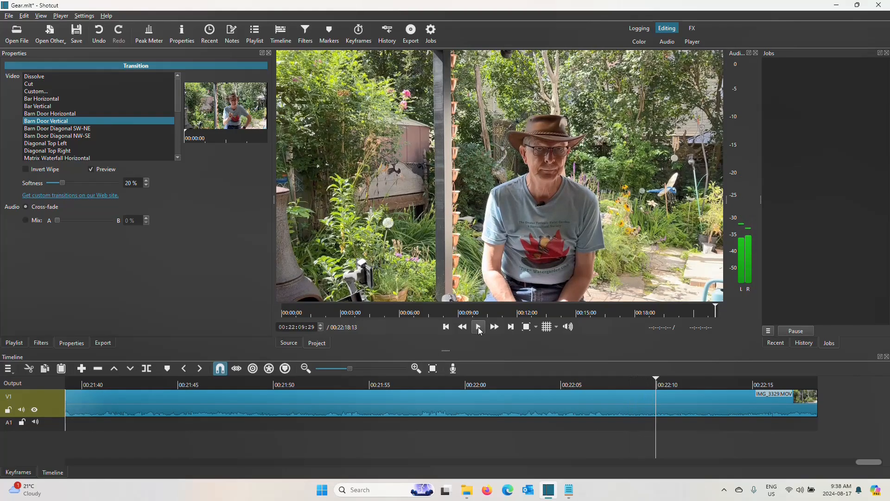
{"action": "left_click", "coordinate": [620, 410]}
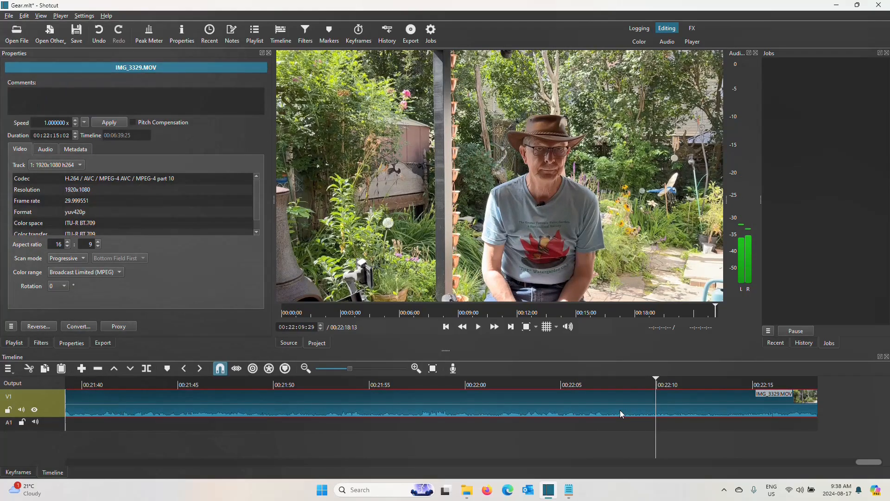
{"action": "left_click", "coordinate": [149, 369]}
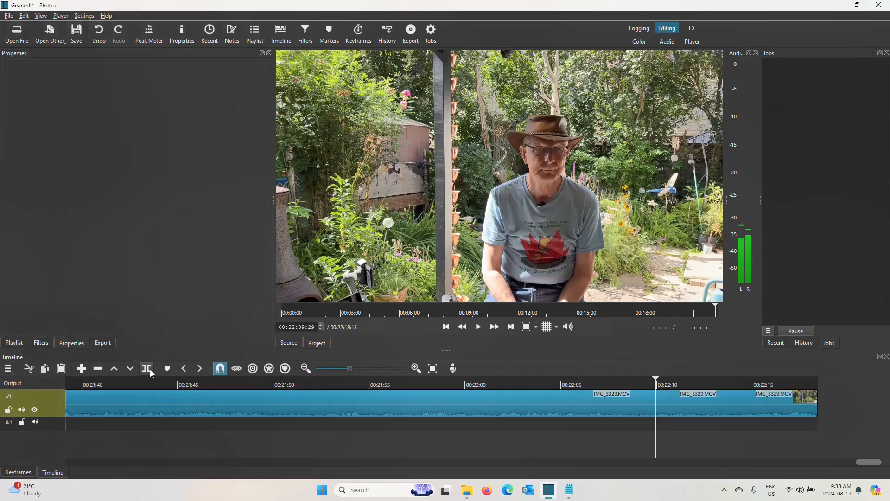
{"action": "left_click", "coordinate": [496, 408]}
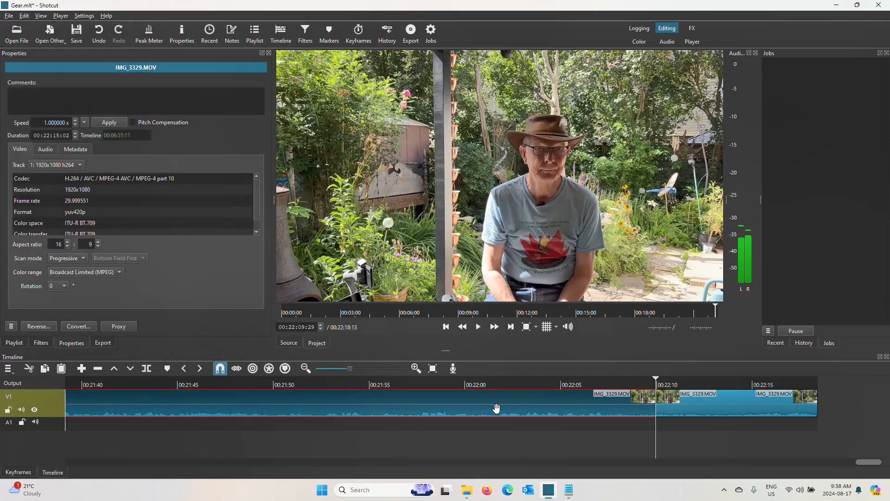
{"action": "left_click", "coordinate": [746, 407]}
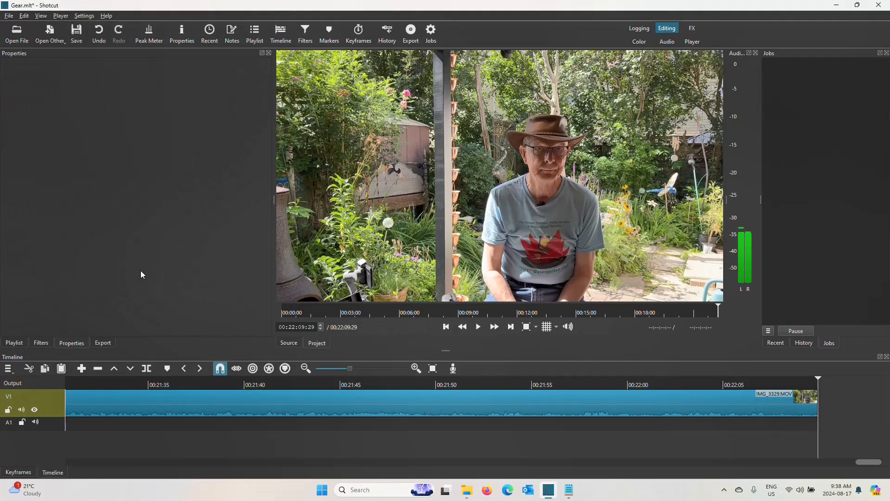
Step: Append CoverArtVideo.png from the playlist directly after the last IMG_3329.MOV clip on track V1
{"action": "left_click", "coordinate": [17, 342]}
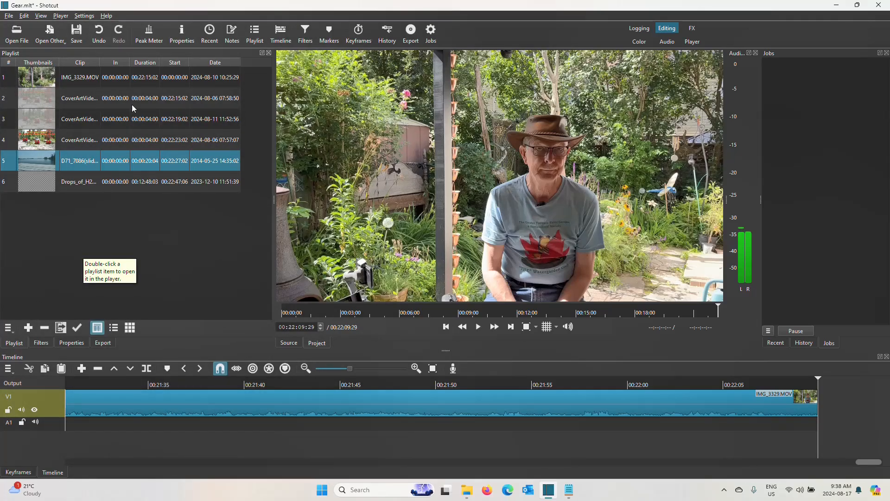
{"action": "left_click", "coordinate": [38, 138]}
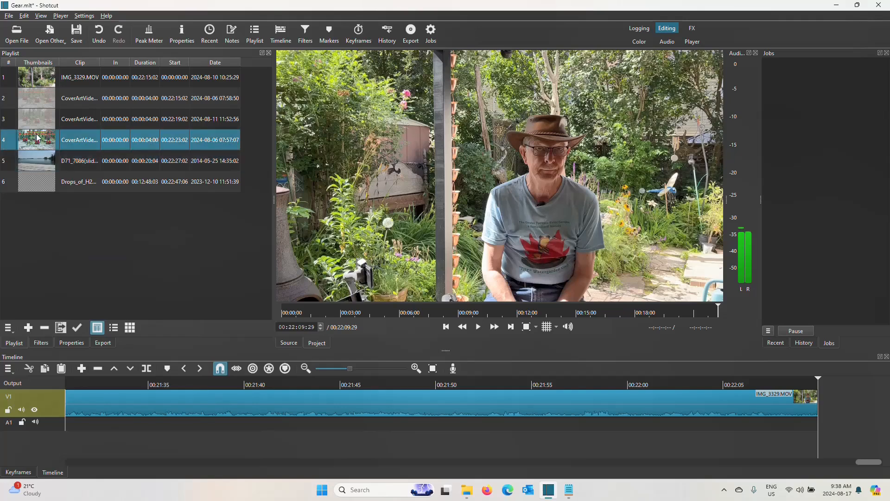
{"action": "left_click_drag", "start_coordinate": [39, 138], "coordinate": [819, 414]}
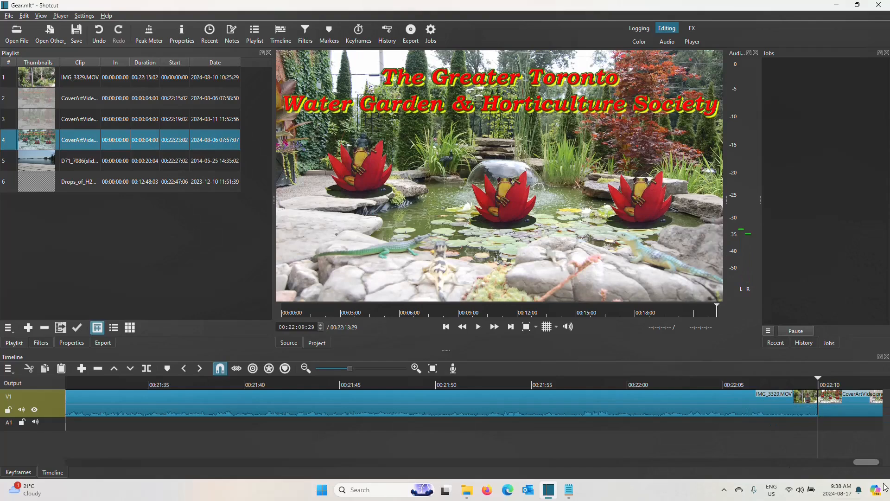
{"action": "left_click_drag", "start_coordinate": [867, 464], "coordinate": [888, 463]}
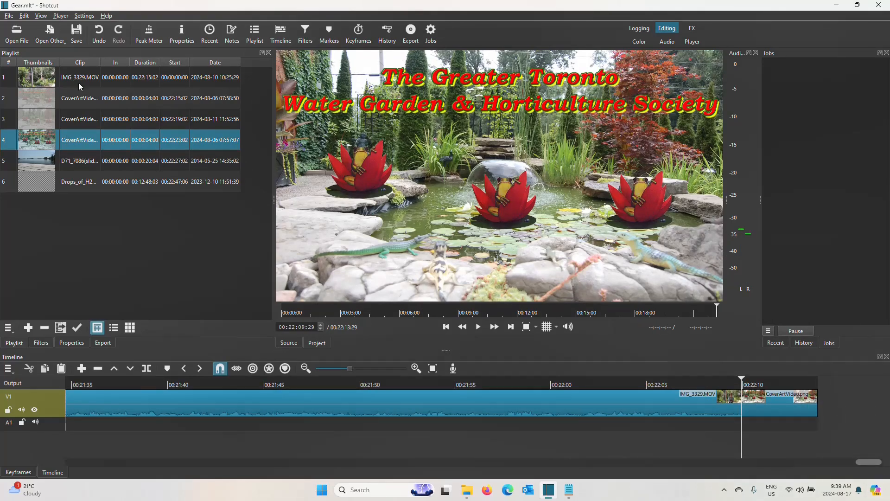
Step: Widen the playlist's Clip column to show full file names, and append CoverArtVideo(75%grey).png to the end of track V1
{"action": "left_click_drag", "start_coordinate": [100, 62], "coordinate": [127, 63]}
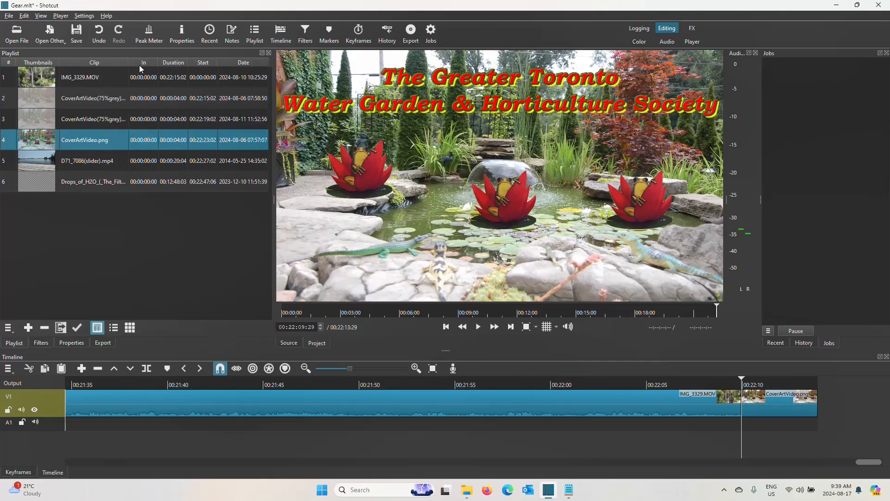
{"action": "left_click_drag", "start_coordinate": [129, 63], "coordinate": [160, 63]}
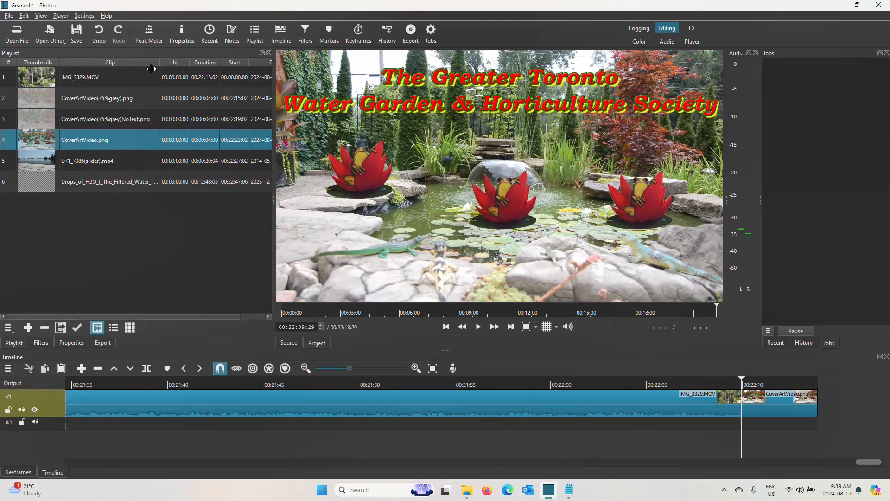
{"action": "left_click", "coordinate": [41, 101]}
{"action": "left_click_drag", "start_coordinate": [41, 101], "coordinate": [822, 415]}
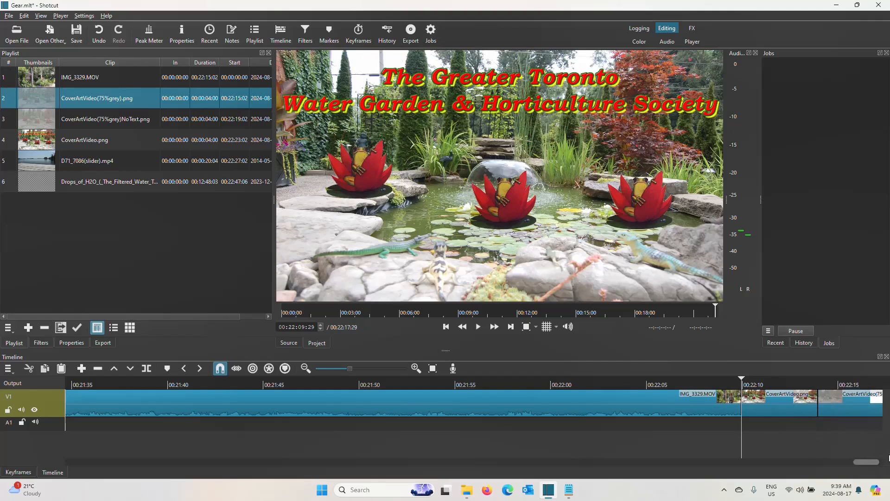
Step: Append CoverArtVideo(75%grey)NoText.png after the 75% grey cover art clip on track V1
{"action": "left_click", "coordinate": [306, 368]}
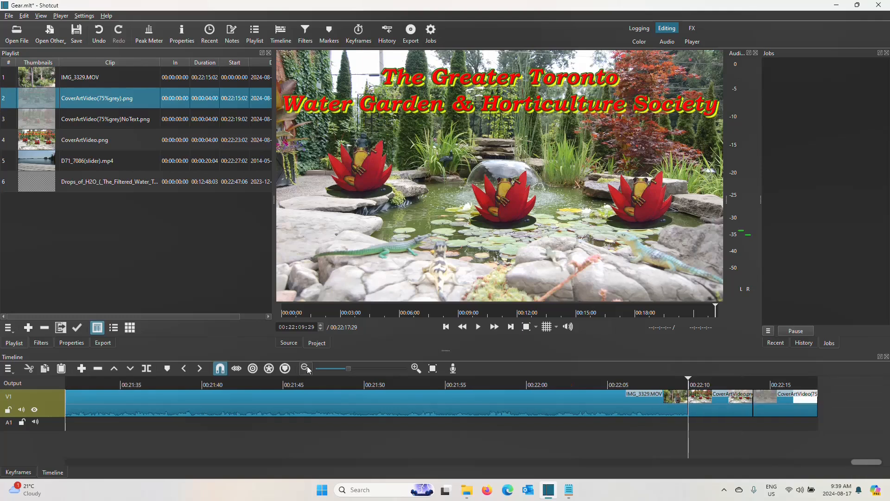
{"action": "left_click", "coordinate": [306, 369]}
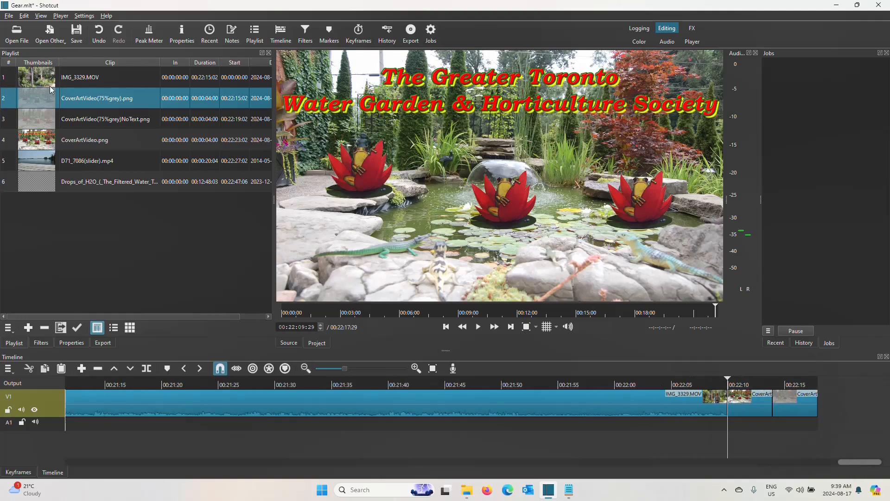
{"action": "left_click", "coordinate": [48, 123]}
{"action": "left_click_drag", "start_coordinate": [48, 123], "coordinate": [816, 399]}
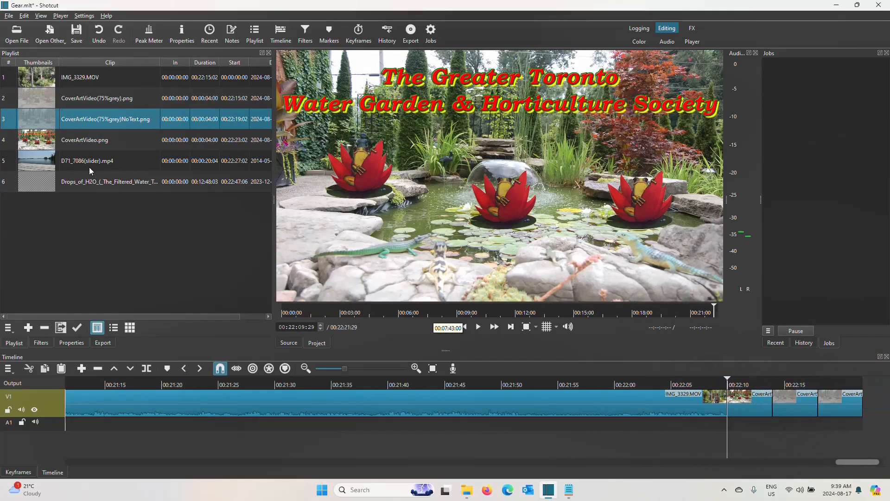
Step: Add a second CoverArtVideo(75%grey).png and a closing CoverArtVideo.png to the cover art sequence at the end of track V1
{"action": "left_click", "coordinate": [41, 96]}
{"action": "left_click_drag", "start_coordinate": [42, 97], "coordinate": [779, 414]}
{"action": "left_click", "coordinate": [44, 141]}
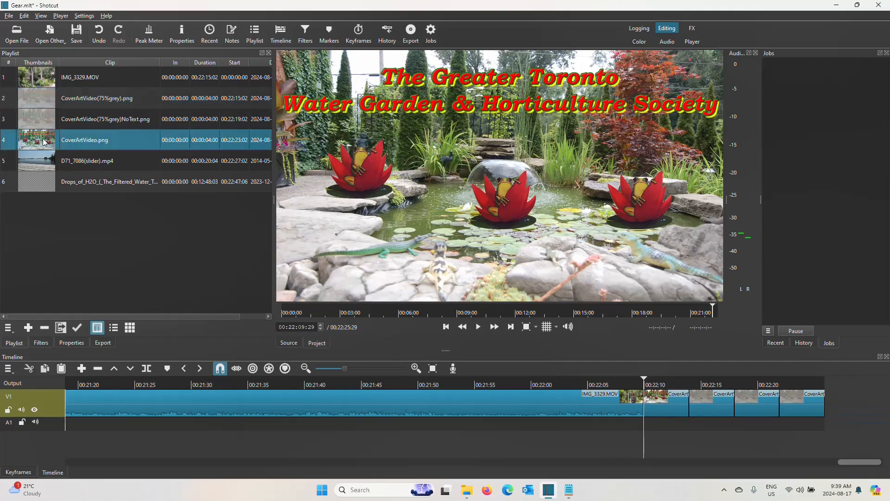
{"action": "left_click_drag", "start_coordinate": [44, 140], "coordinate": [830, 397]}
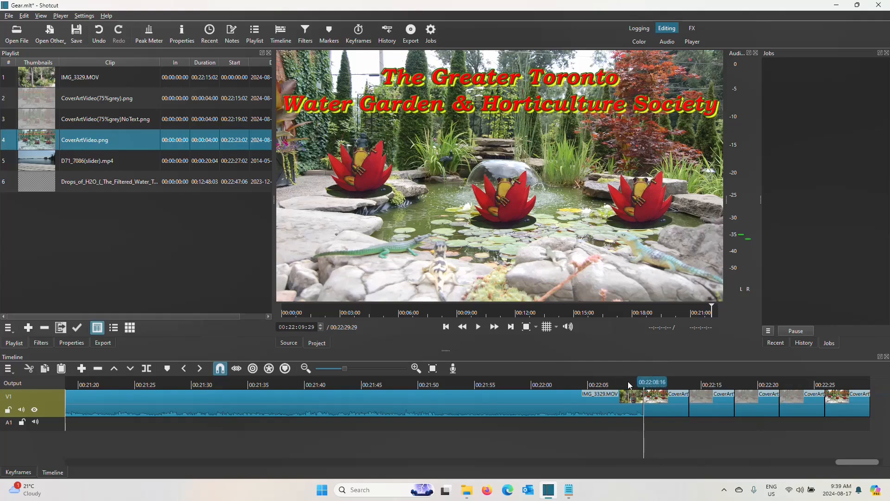
Step: Play the timeline from 00:22:08:13 through the whole cover art sequence to the end
{"action": "left_click", "coordinate": [627, 384]}
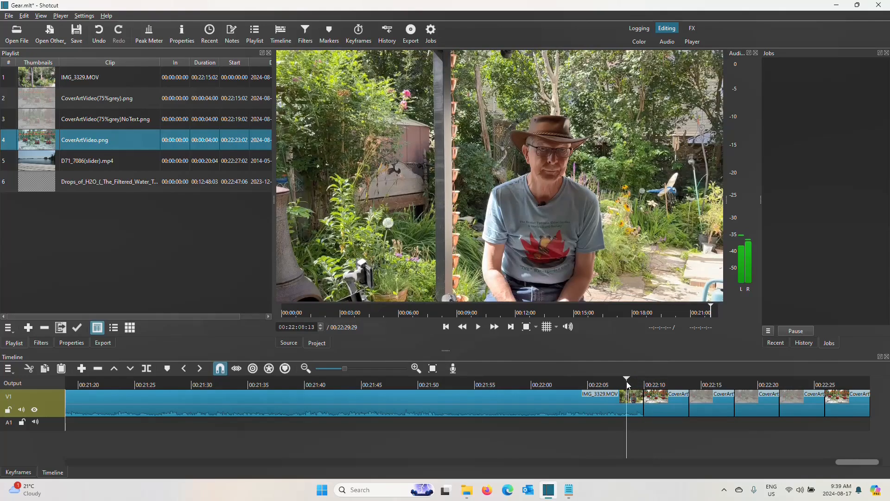
{"action": "left_click", "coordinate": [478, 327]}
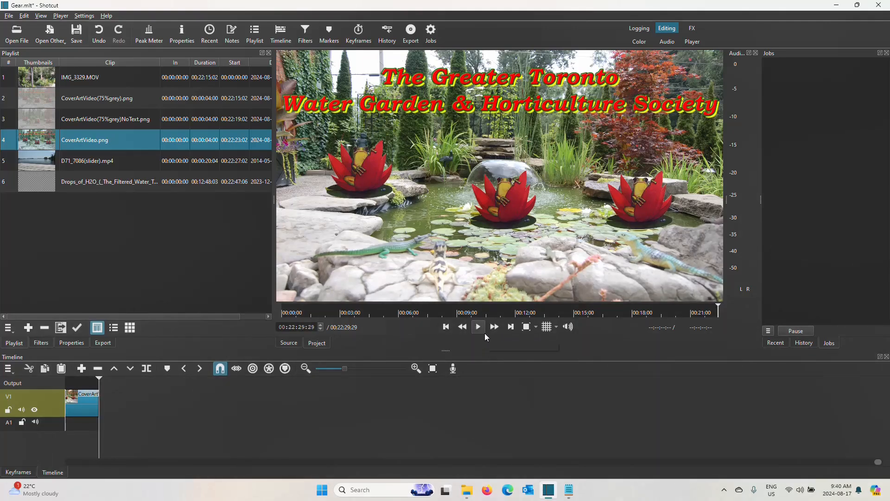
{"action": "left_click", "coordinate": [878, 463]}
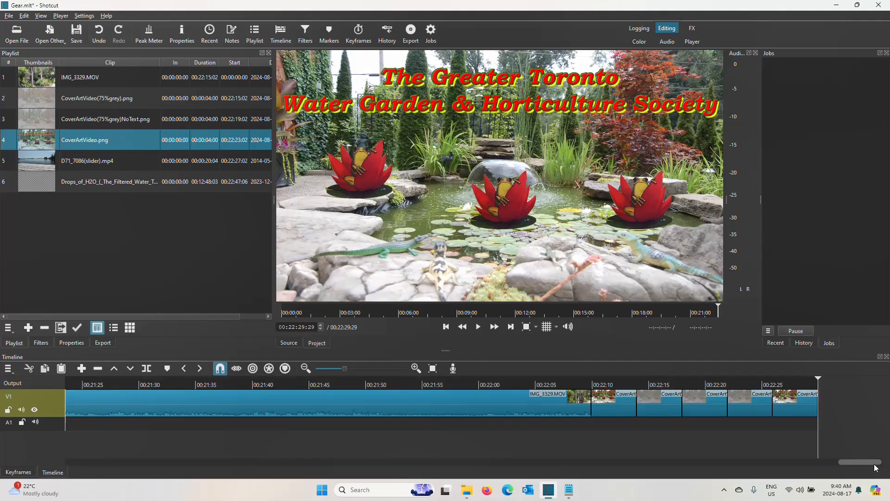
Step: Move the first three cover art clips earlier so each overlaps the clip before it by about one second, creating transitions
{"action": "left_click", "coordinate": [556, 383]}
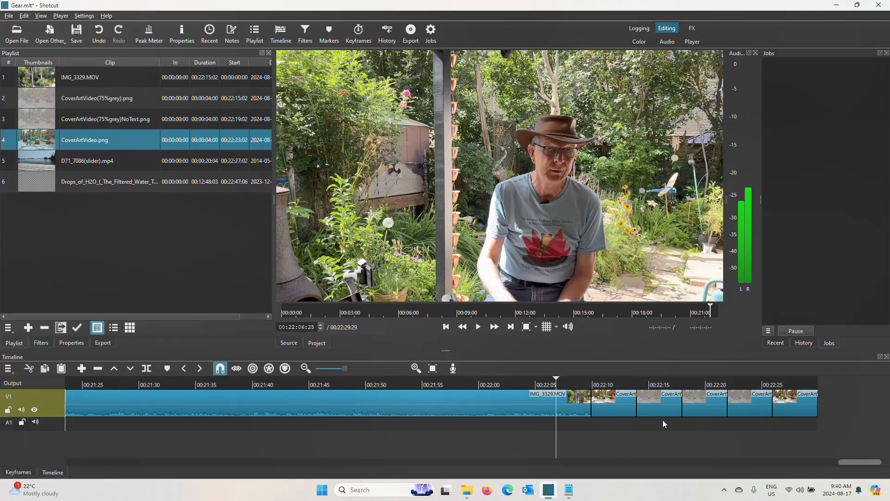
{"action": "left_click", "coordinate": [610, 406]}
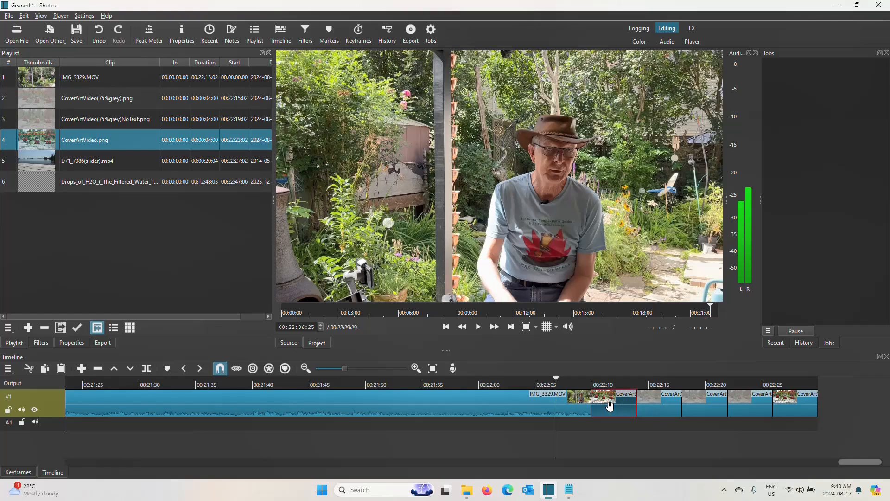
{"action": "left_click_drag", "start_coordinate": [616, 405], "coordinate": [599, 405]}
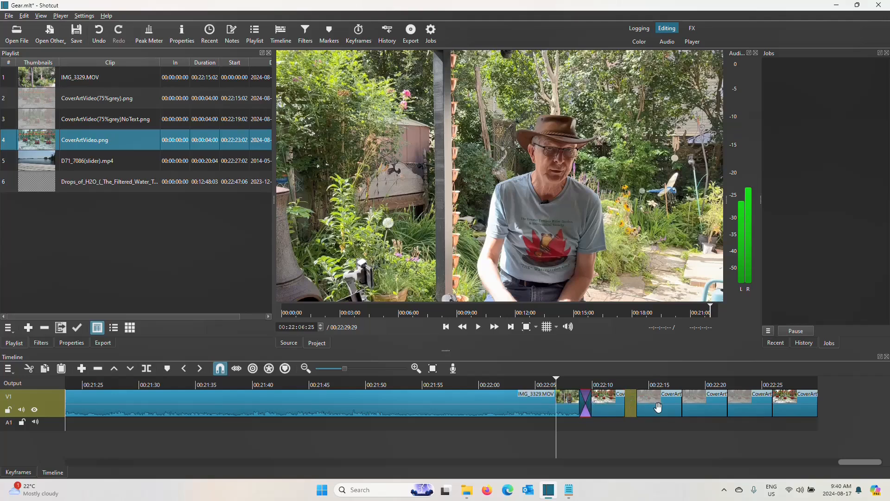
{"action": "left_click_drag", "start_coordinate": [658, 407], "coordinate": [632, 408]}
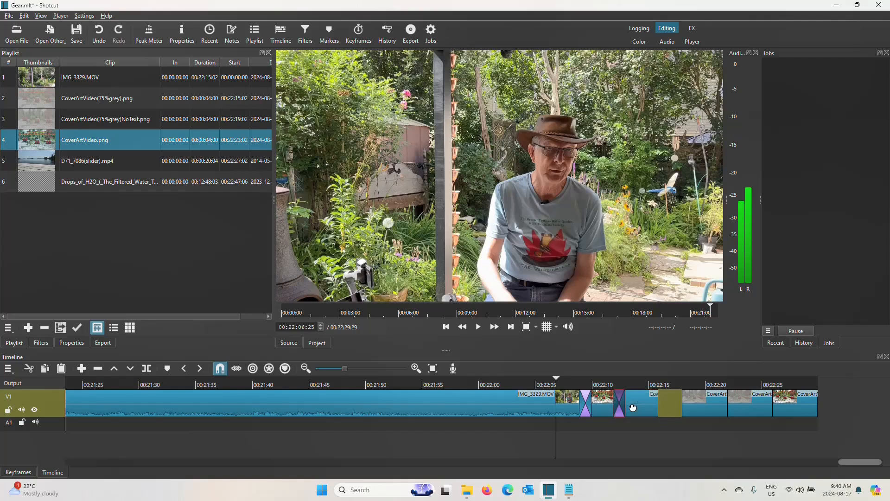
{"action": "left_click", "coordinate": [710, 406]}
{"action": "left_click_drag", "start_coordinate": [710, 406], "coordinate": [673, 408]}
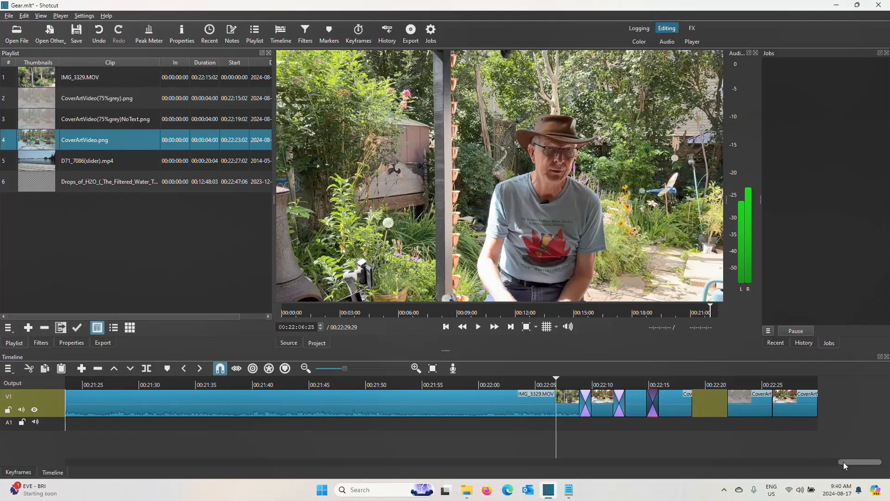
Step: Move the last two cover art clips later, to about 00:22:52 and 00:22:57, and play the new transitions from 00:22:06:25
{"action": "left_click_drag", "start_coordinate": [793, 411], "coordinate": [816, 403]}
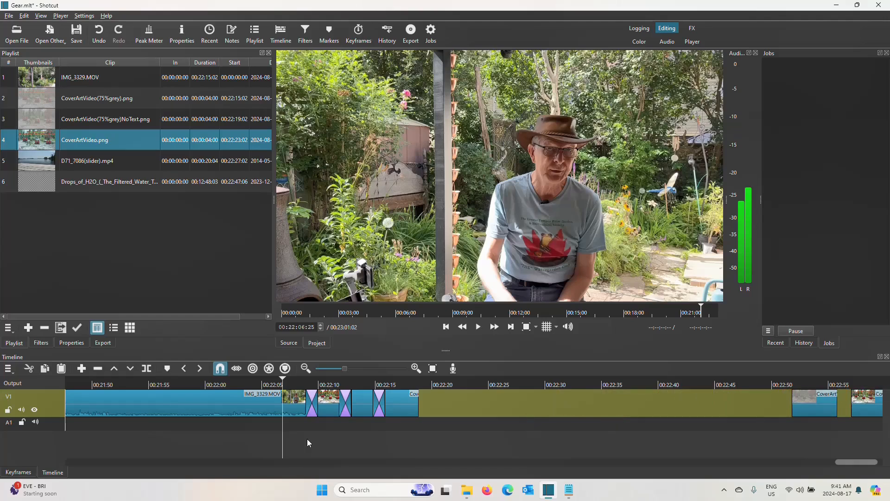
{"action": "left_click", "coordinate": [478, 327]}
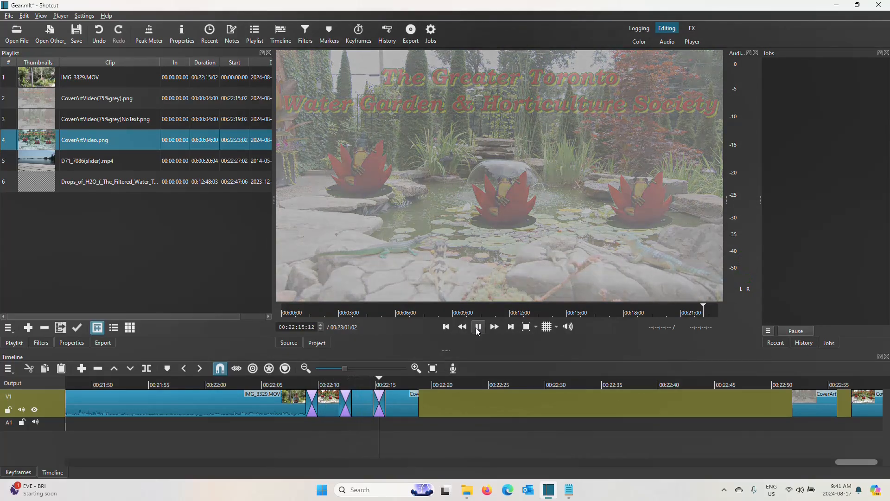
{"action": "left_click", "coordinate": [478, 326]}
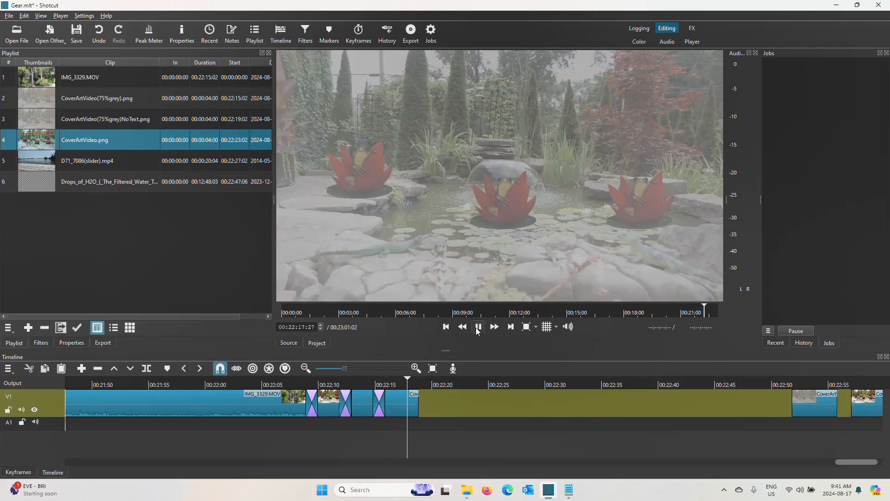
Step: Extend the end of the CoverArtVideo(75%grey)NoText.png clip on track V1 to about 00:22:42
{"action": "left_click", "coordinate": [398, 401]}
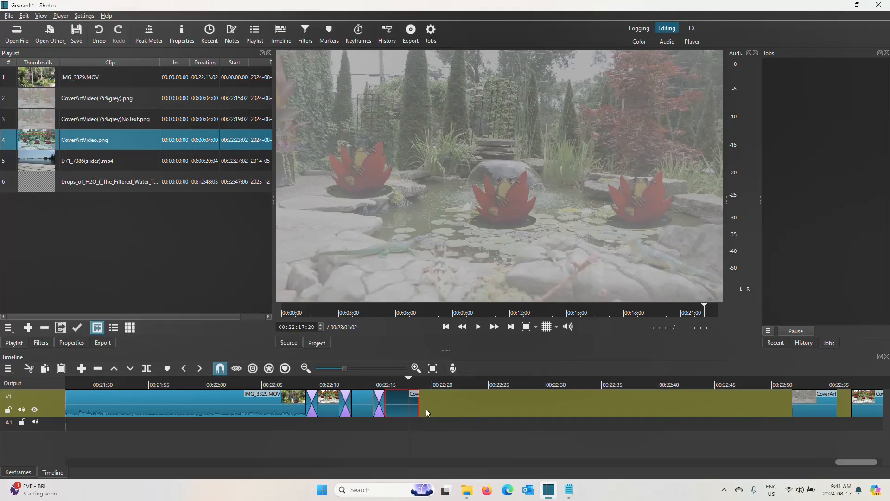
{"action": "left_click_drag", "start_coordinate": [418, 406], "coordinate": [728, 399]}
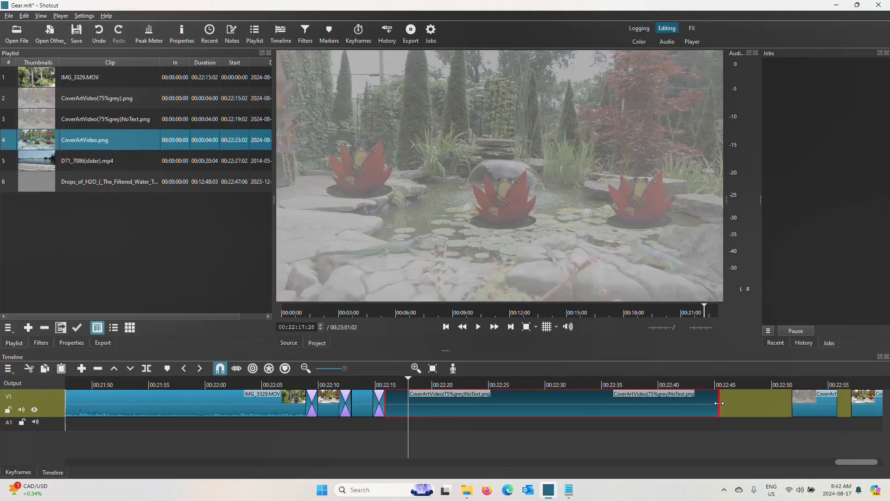
{"action": "left_click_drag", "start_coordinate": [724, 404], "coordinate": [730, 403]}
{"action": "left_click_drag", "start_coordinate": [730, 402], "coordinate": [421, 409]}
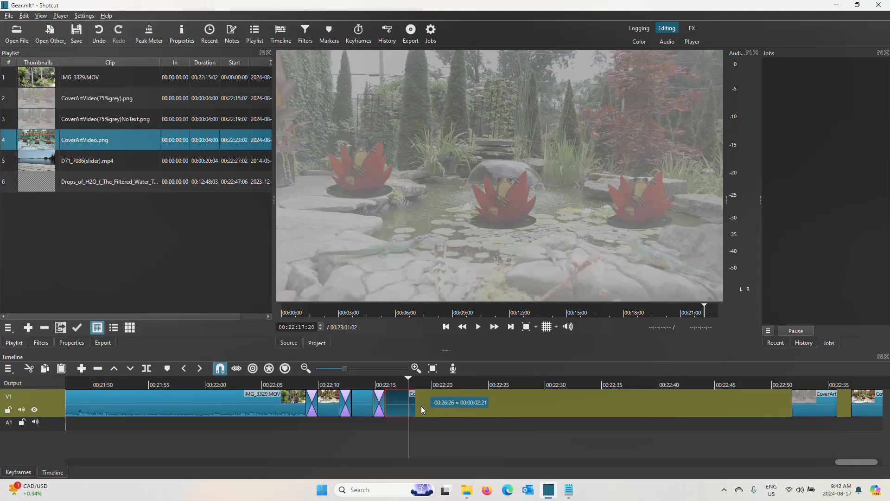
{"action": "left_click_drag", "start_coordinate": [421, 407], "coordinate": [538, 410]}
{"action": "left_click_drag", "start_coordinate": [409, 377], "coordinate": [352, 380]}
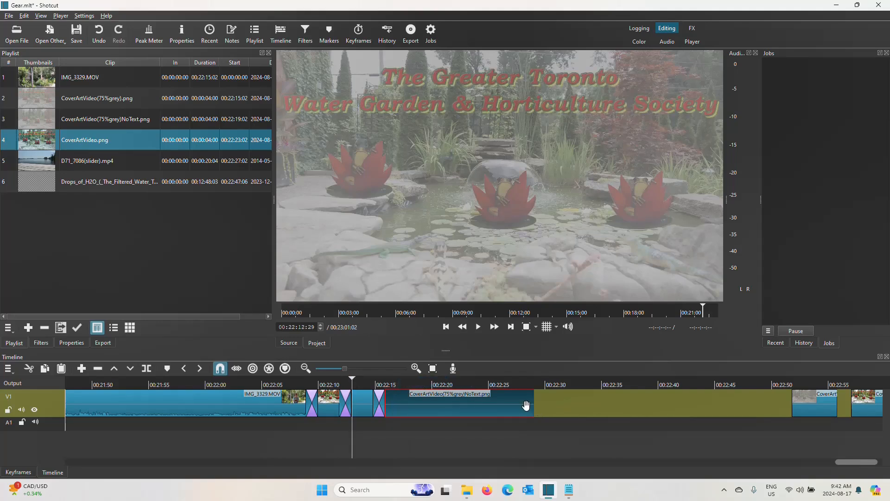
{"action": "left_click_drag", "start_coordinate": [509, 406], "coordinate": [671, 409]}
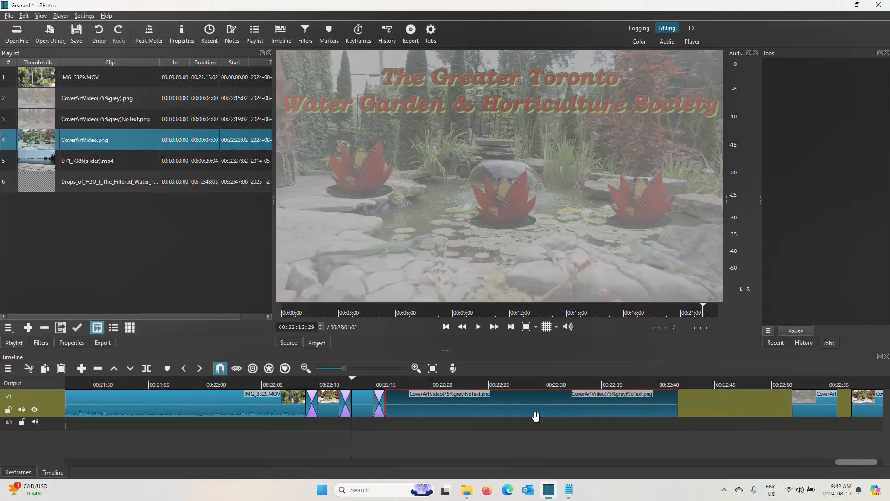
Step: Add a Text: Rich filter to the extended NoText clip and move the playhead into the clip at 00:22:19:13
{"action": "left_click", "coordinate": [41, 343]}
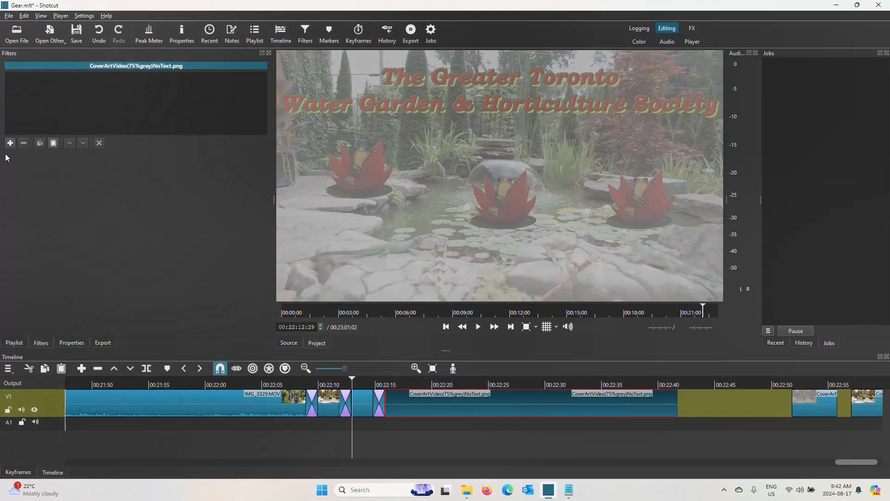
{"action": "left_click", "coordinate": [10, 143]}
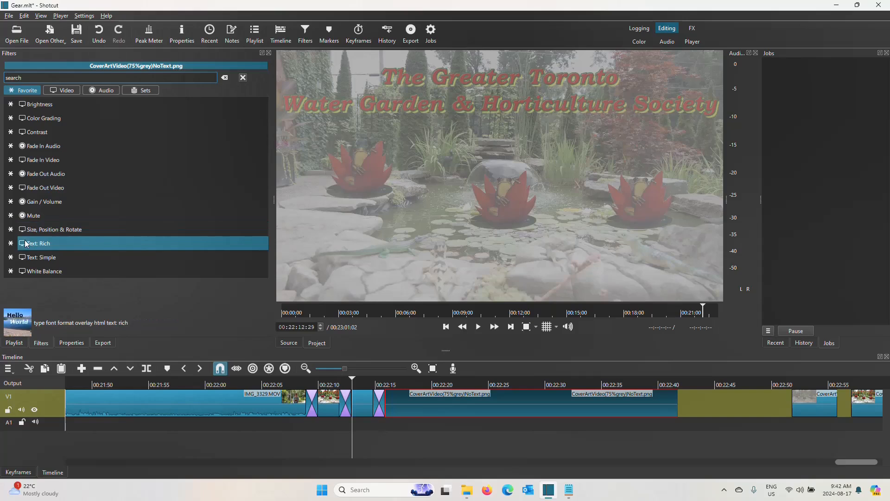
{"action": "left_click", "coordinate": [26, 243]}
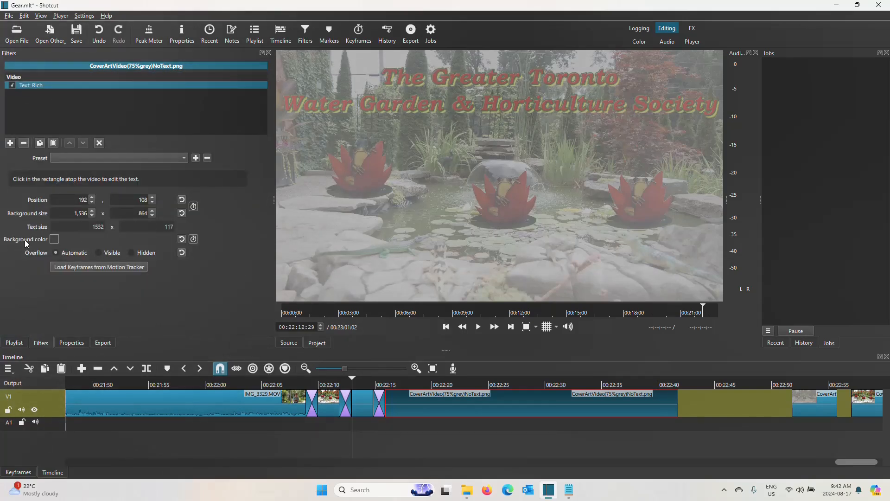
{"action": "left_click", "coordinate": [425, 383]}
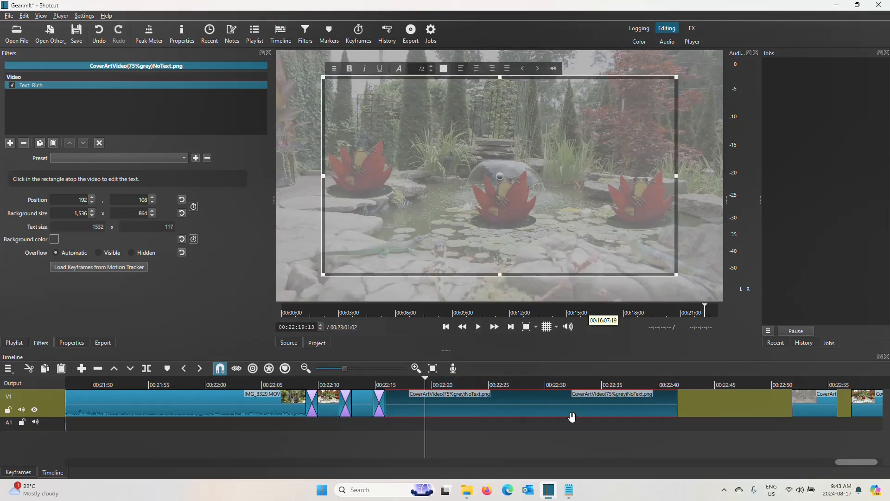
Step: Copy the entire contents of Credits Roll Gear.txt from Notepad and paste them into the rich text box in Shotcut
{"action": "left_click", "coordinate": [571, 491]}
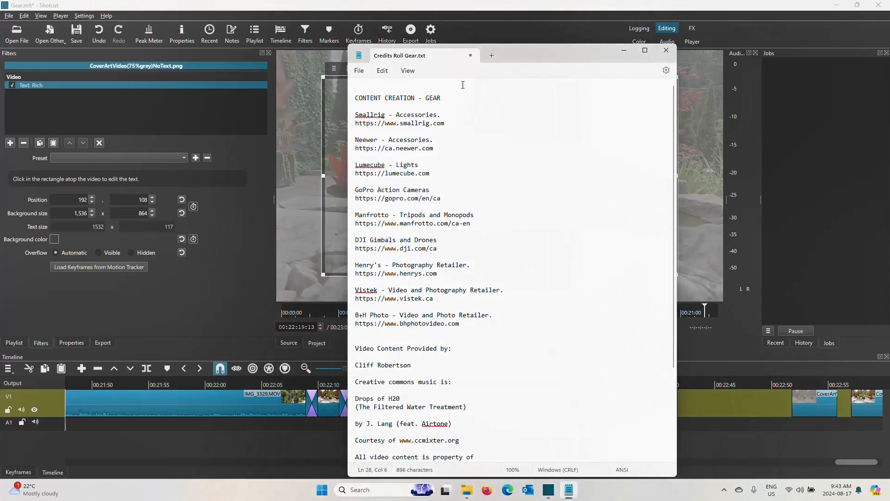
{"action": "left_click_drag", "start_coordinate": [349, 90], "coordinate": [531, 457]}
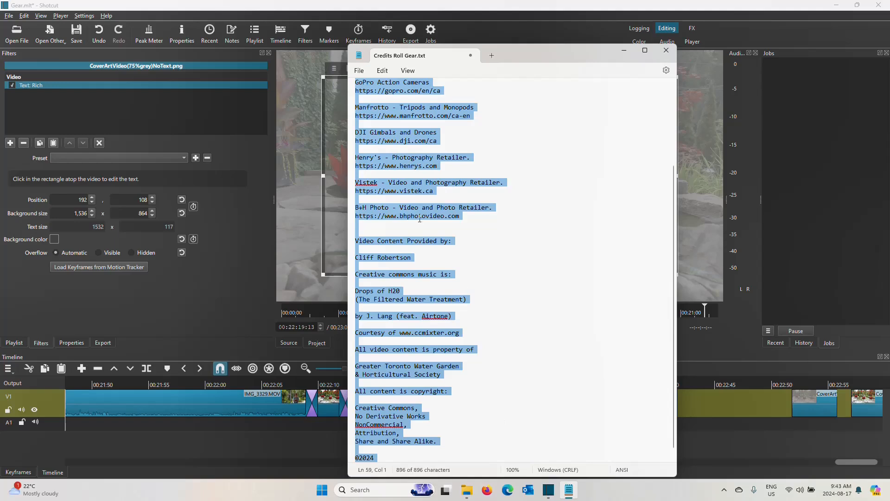
{"action": "right_click", "coordinate": [416, 204]}
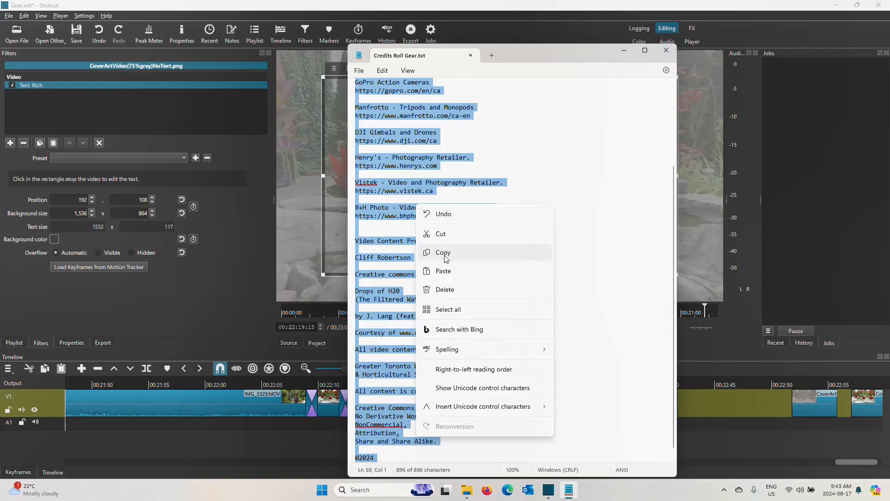
{"action": "left_click", "coordinate": [444, 253]}
{"action": "left_click", "coordinate": [344, 203]}
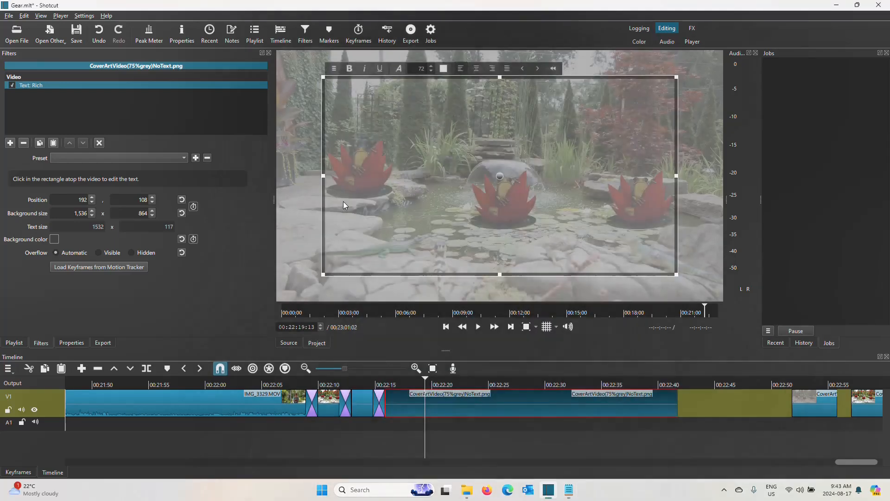
{"action": "right_click", "coordinate": [336, 102]}
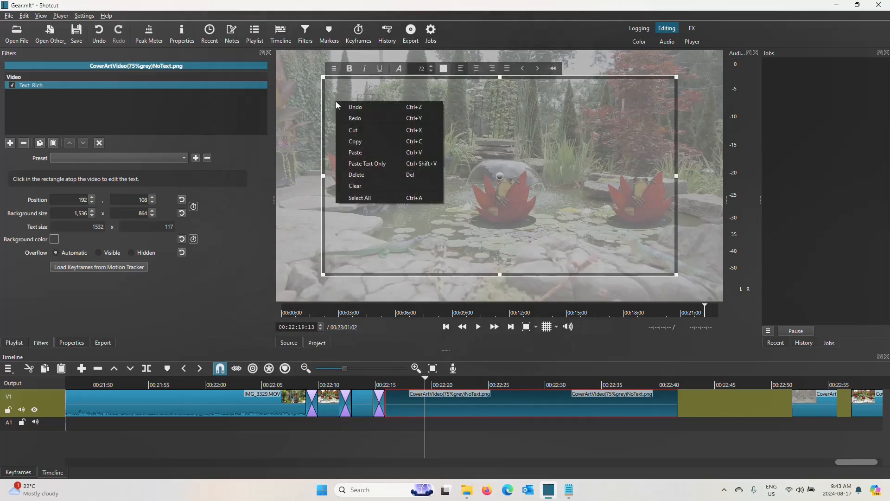
{"action": "left_click", "coordinate": [360, 149]}
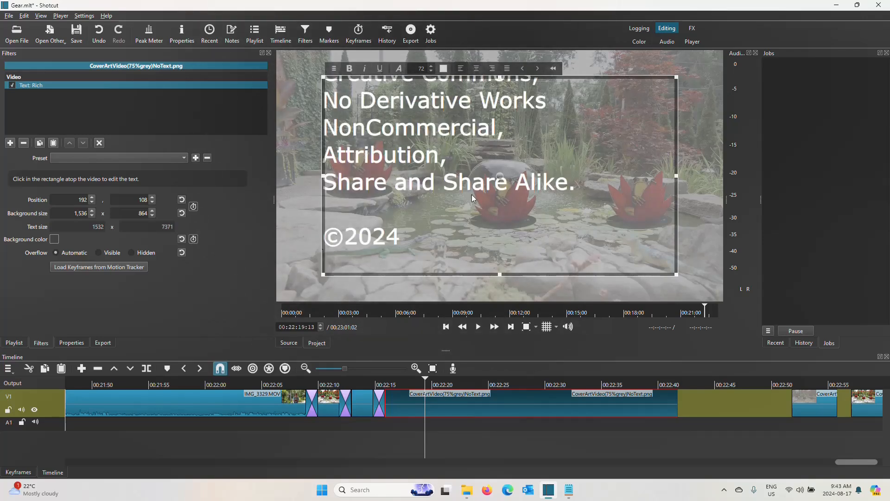
Step: Format all of the pasted credits text as dark red, bold and centered
{"action": "scroll", "coordinate": [471, 194], "scroll_direction": "up", "scroll_amount": 15}
{"action": "scroll", "coordinate": [471, 194], "scroll_direction": "up", "scroll_amount": 12}
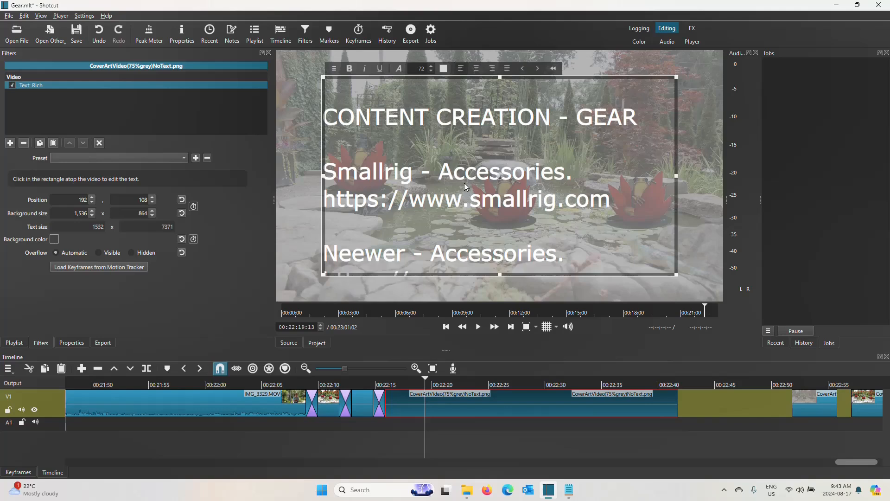
{"action": "right_click", "coordinate": [454, 119]}
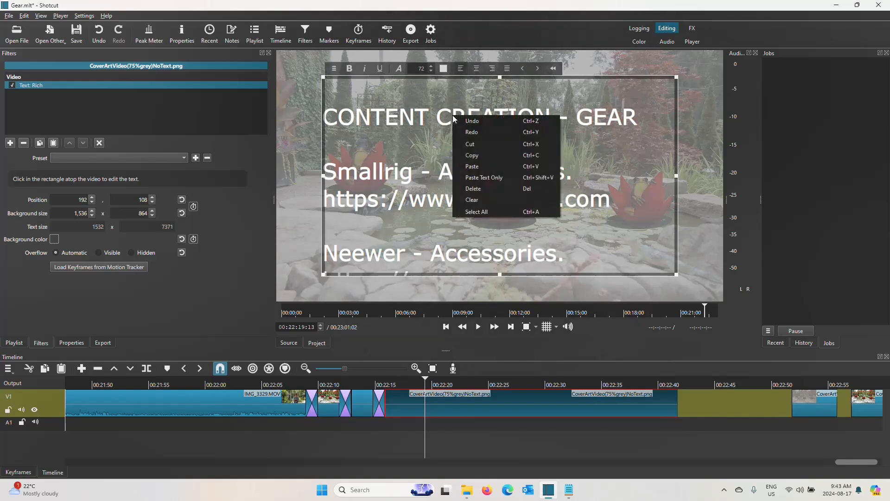
{"action": "left_click", "coordinate": [500, 210]}
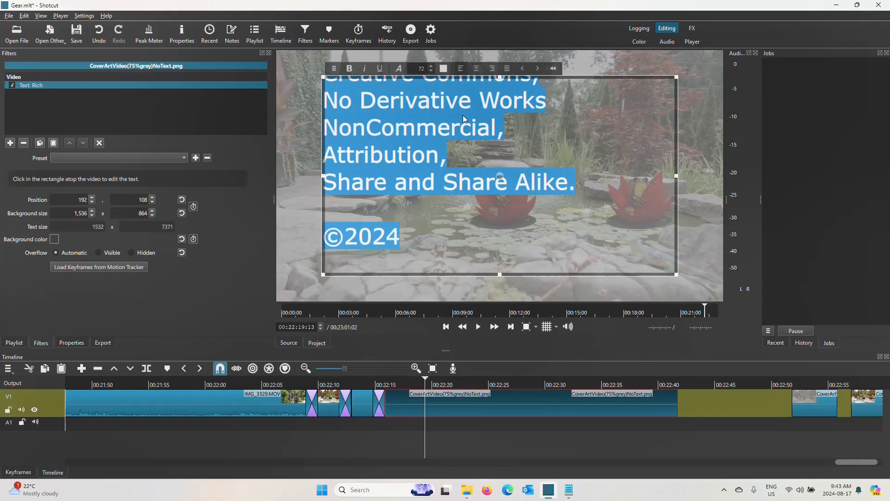
{"action": "left_click", "coordinate": [443, 69]}
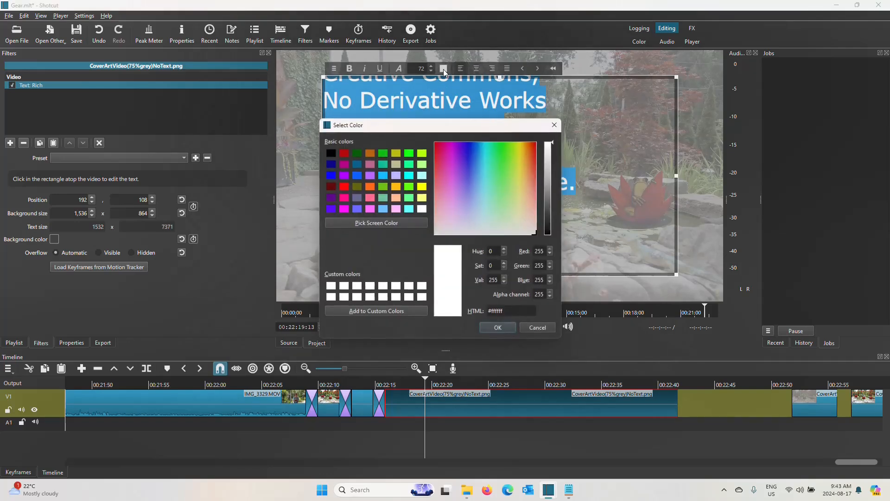
{"action": "left_click", "coordinate": [345, 155]}
{"action": "left_click", "coordinate": [498, 327]}
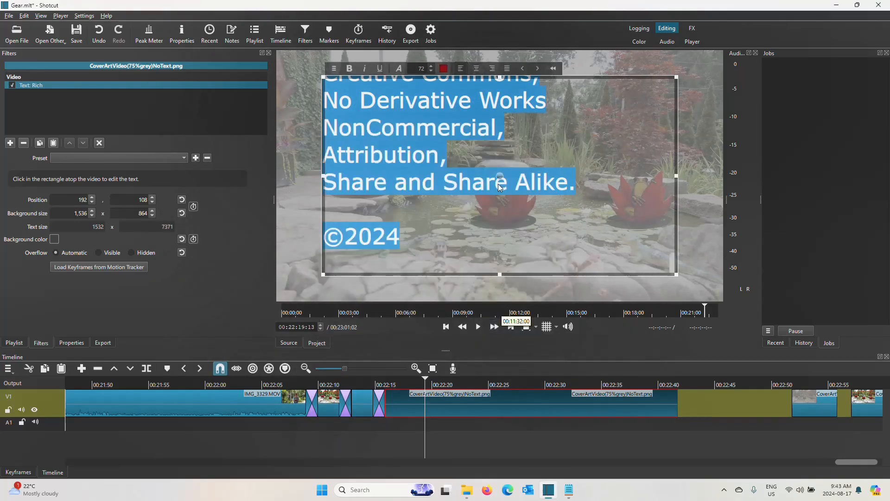
{"action": "left_click", "coordinate": [349, 68]}
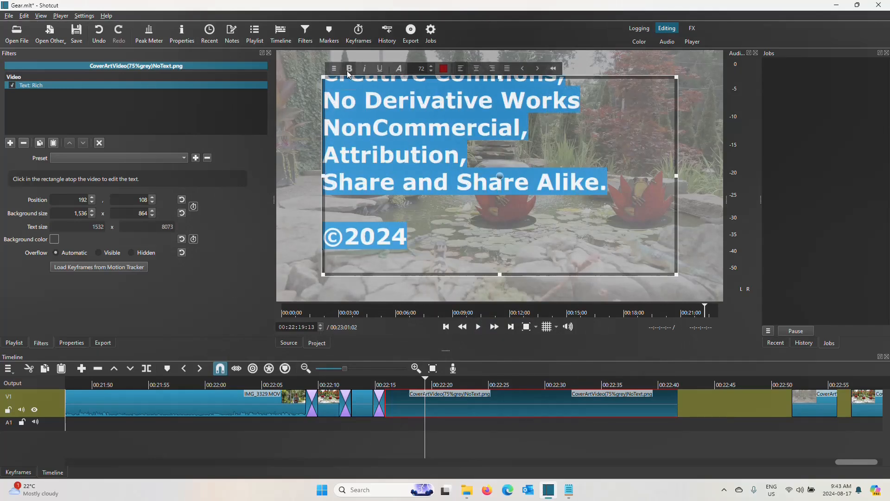
{"action": "left_click", "coordinate": [479, 71]}
Step: Set the credits text font to Bookman Old Style with the Bold style at size 72
{"action": "left_click", "coordinate": [400, 70]}
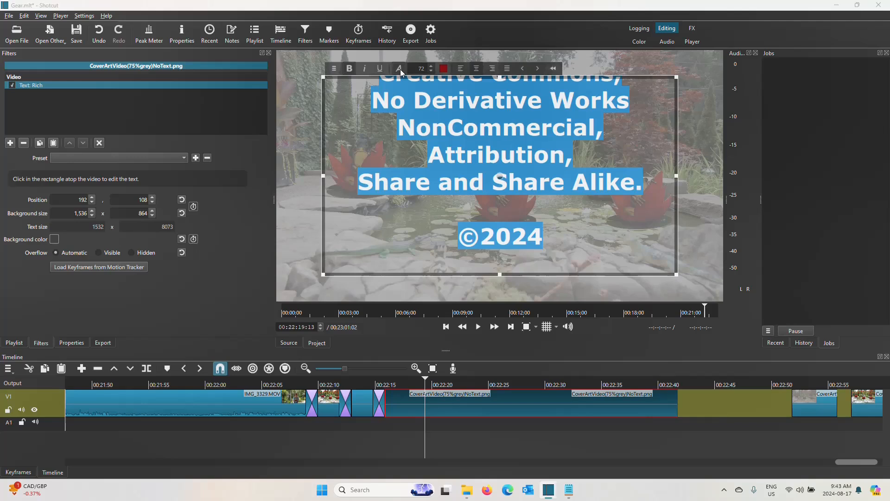
{"action": "scroll", "coordinate": [403, 193], "scroll_direction": "up", "scroll_amount": 10}
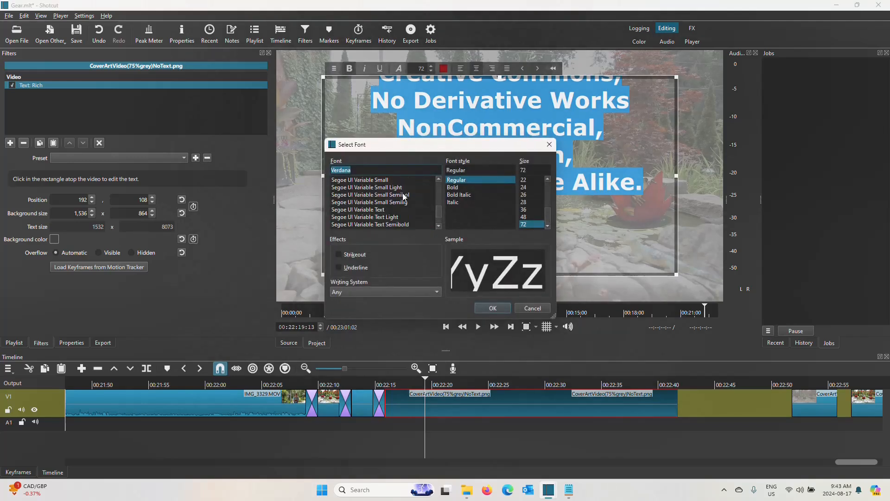
{"action": "scroll", "coordinate": [402, 193], "scroll_direction": "up", "scroll_amount": 10}
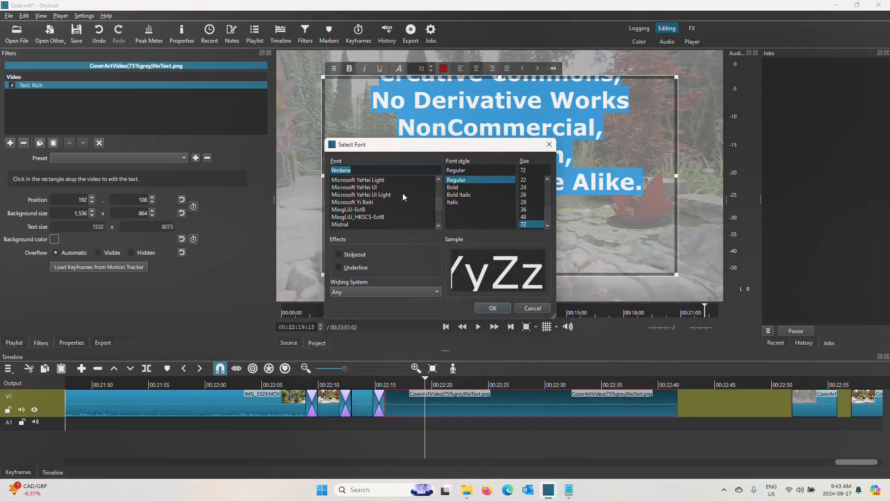
{"action": "scroll", "coordinate": [403, 193], "scroll_direction": "up", "scroll_amount": 10}
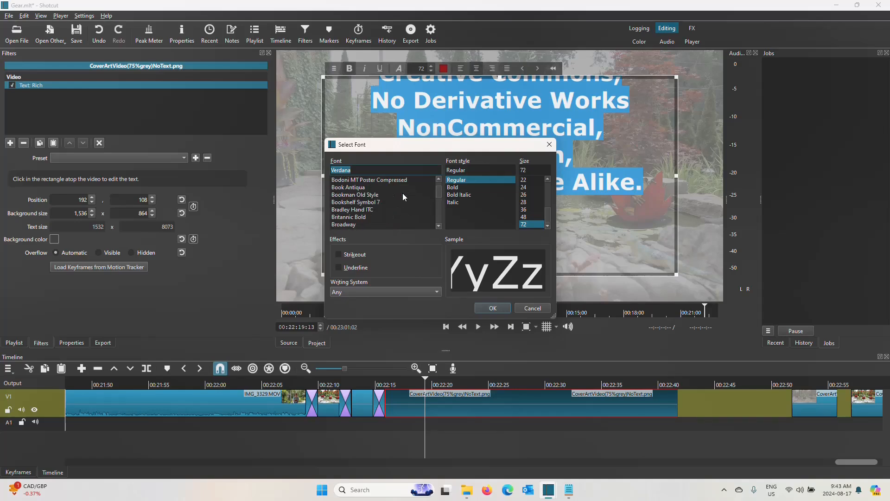
{"action": "left_click", "coordinate": [381, 195]}
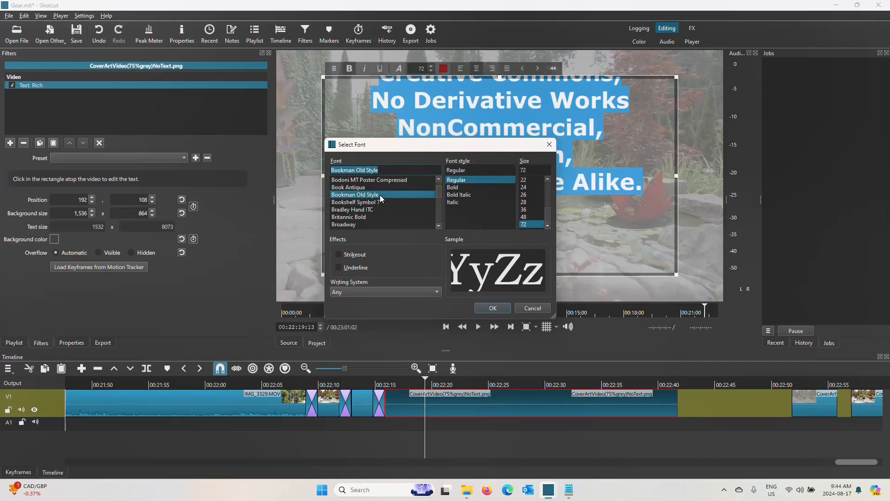
{"action": "left_click", "coordinate": [453, 188]}
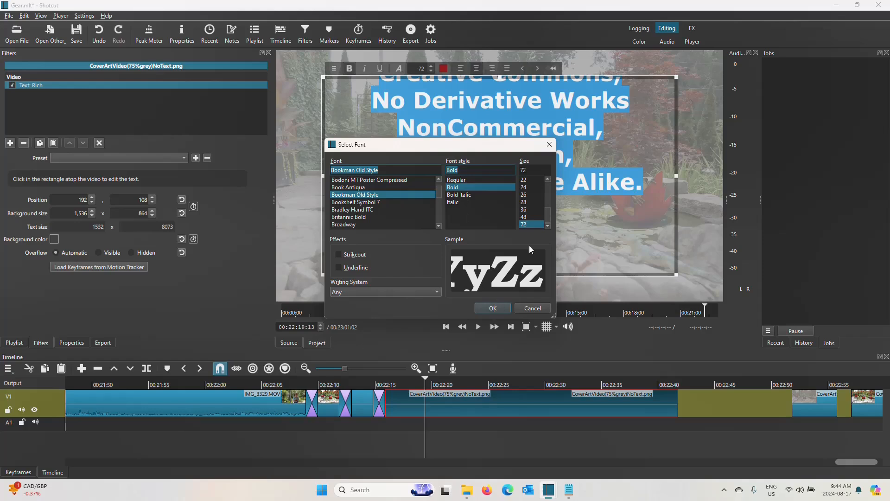
{"action": "left_click", "coordinate": [492, 308]}
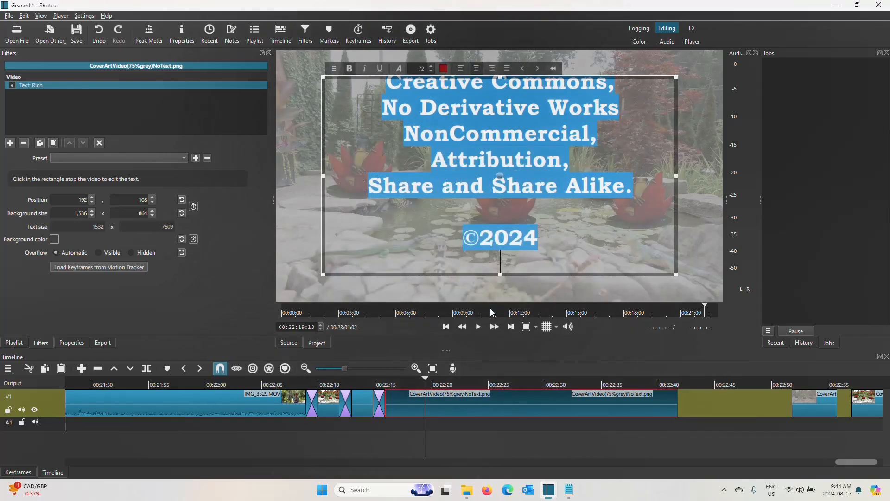
Step: Review the credits upward from the closing lines to the retailer entries, checking how the lines wrap in the text box
{"action": "scroll", "coordinate": [539, 235], "scroll_direction": "up", "scroll_amount": 6}
{"action": "scroll", "coordinate": [538, 235], "scroll_direction": "down", "scroll_amount": 5}
{"action": "scroll", "coordinate": [539, 235], "scroll_direction": "up", "scroll_amount": 2}
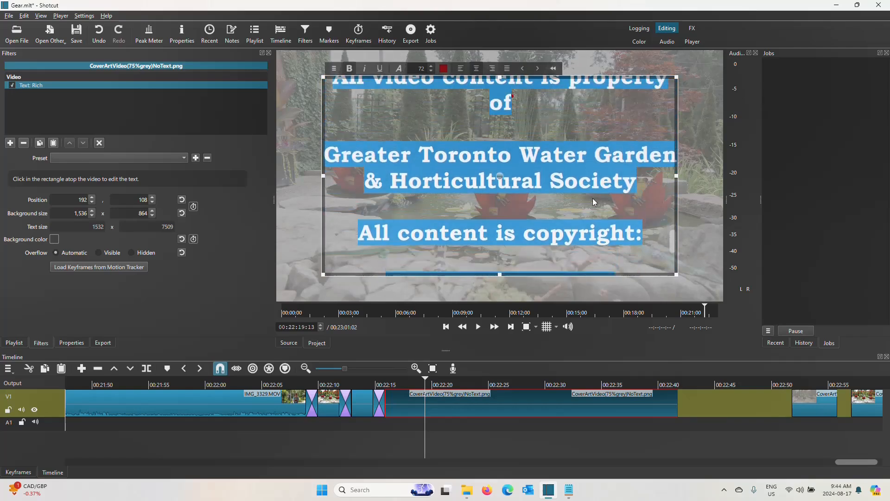
{"action": "scroll", "coordinate": [538, 168], "scroll_direction": "up", "scroll_amount": 2}
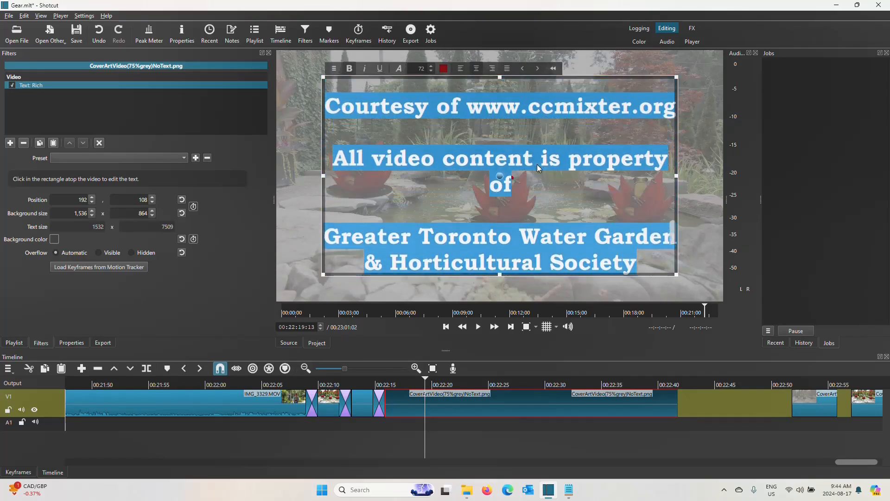
{"action": "scroll", "coordinate": [537, 164], "scroll_direction": "up", "scroll_amount": 1}
{"action": "scroll", "coordinate": [497, 206], "scroll_direction": "up", "scroll_amount": 3}
{"action": "scroll", "coordinate": [497, 207], "scroll_direction": "up", "scroll_amount": 8}
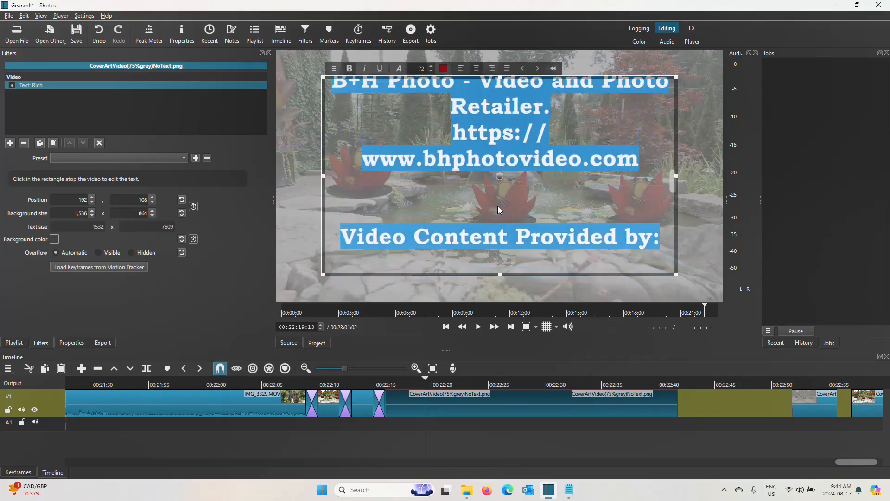
{"action": "scroll", "coordinate": [497, 207], "scroll_direction": "up", "scroll_amount": 4}
{"action": "scroll", "coordinate": [449, 142], "scroll_direction": "down", "scroll_amount": 3}
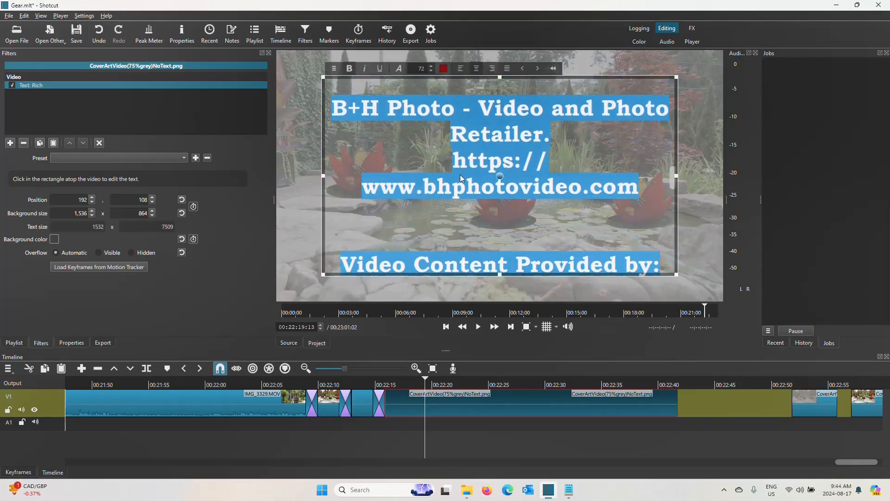
Step: Widen the credits text box on both sides to the full frame width, about 1,923 wide, and check the line wrapping
{"action": "left_click_drag", "start_coordinate": [323, 176], "coordinate": [271, 174]}
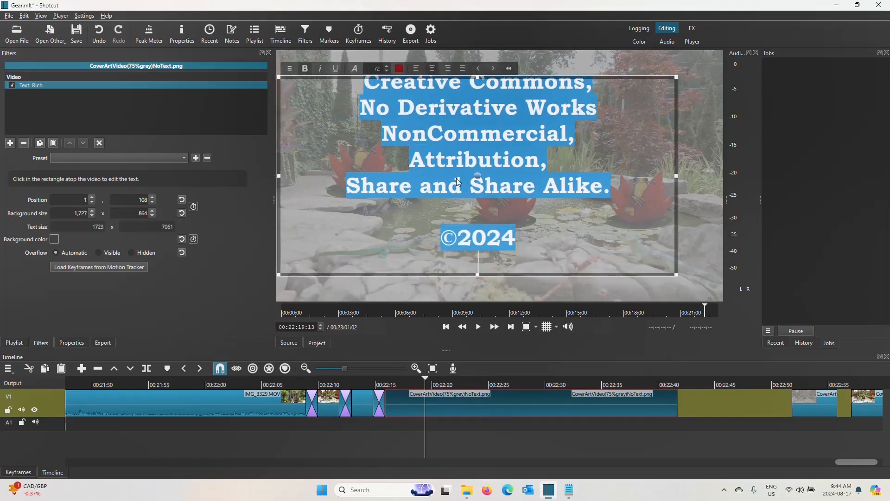
{"action": "left_click_drag", "start_coordinate": [677, 176], "coordinate": [733, 175]}
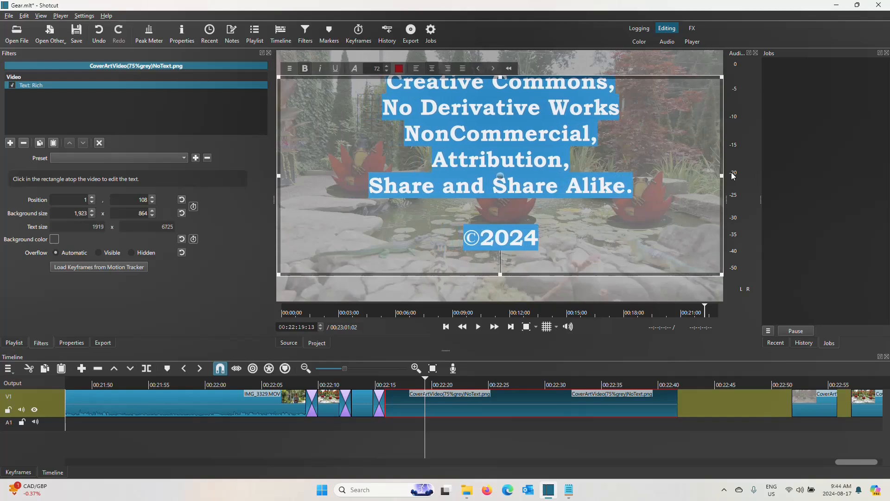
{"action": "scroll", "coordinate": [616, 207], "scroll_direction": "up", "scroll_amount": 5}
{"action": "scroll", "coordinate": [616, 207], "scroll_direction": "down", "scroll_amount": 5}
{"action": "scroll", "coordinate": [616, 207], "scroll_direction": "up", "scroll_amount": 5}
{"action": "scroll", "coordinate": [616, 207], "scroll_direction": "up", "scroll_amount": 5}
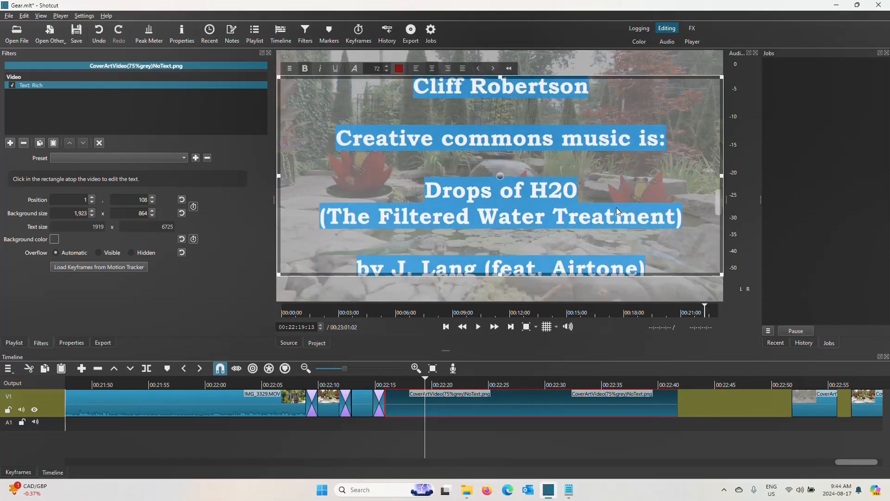
Step: Review the size 72 credits between the music lines and the gear brand entries for lines that wrap in the text box
{"action": "scroll", "coordinate": [616, 208], "scroll_direction": "up", "scroll_amount": 6}
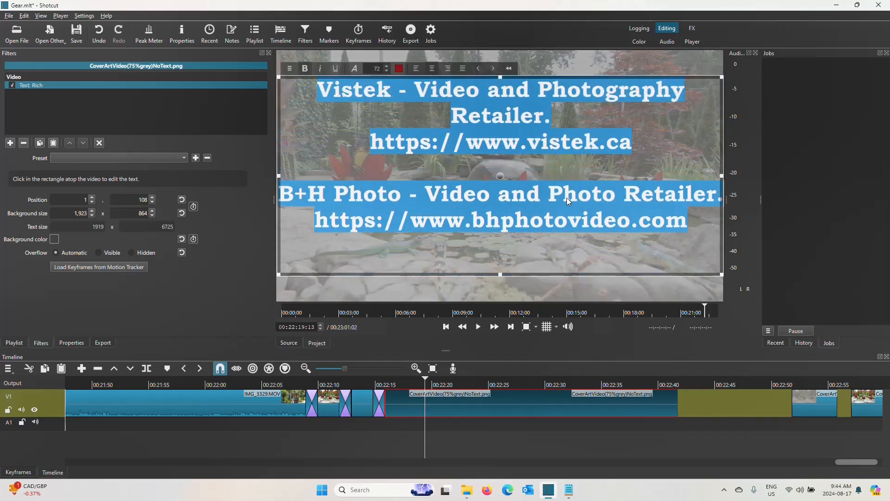
{"action": "scroll", "coordinate": [566, 197], "scroll_direction": "up", "scroll_amount": 2}
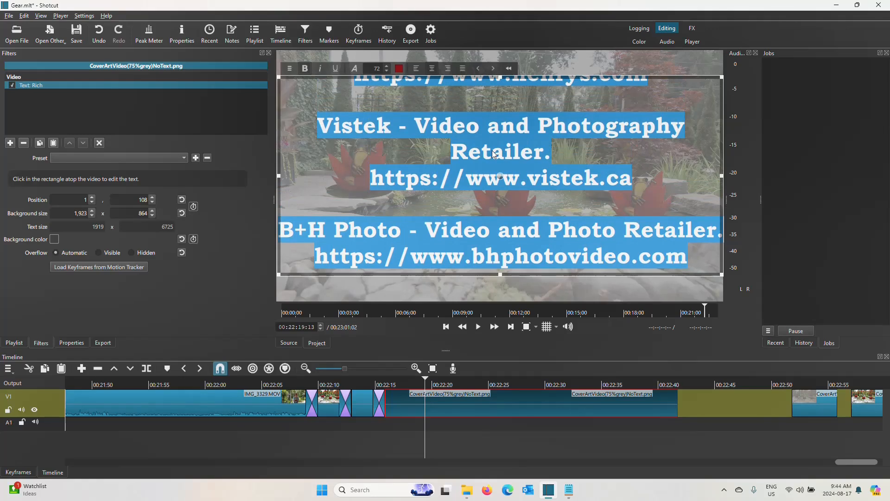
{"action": "scroll", "coordinate": [492, 150], "scroll_direction": "up", "scroll_amount": 5}
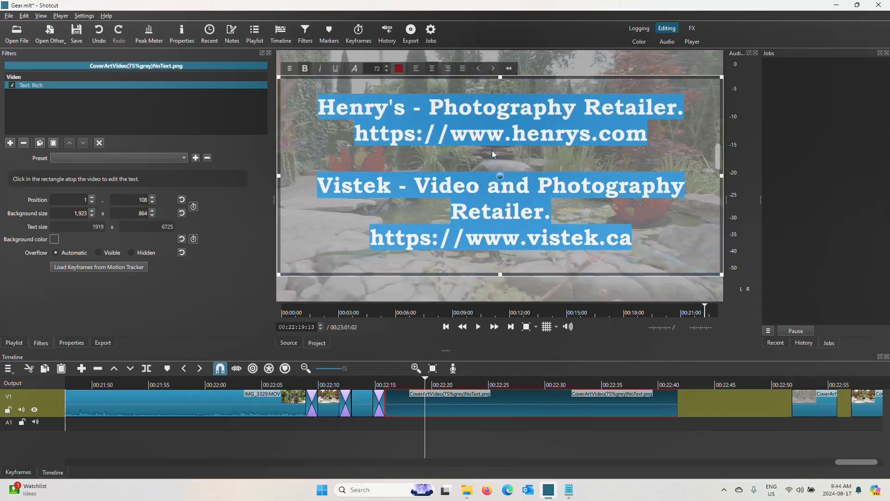
{"action": "scroll", "coordinate": [491, 150], "scroll_direction": "up", "scroll_amount": 8}
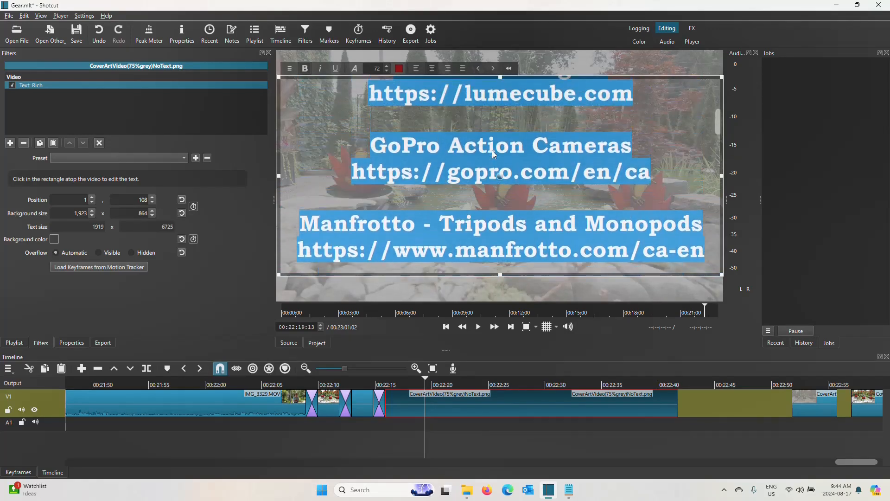
{"action": "scroll", "coordinate": [492, 151], "scroll_direction": "up", "scroll_amount": 1}
{"action": "scroll", "coordinate": [491, 151], "scroll_direction": "down", "scroll_amount": 2}
{"action": "scroll", "coordinate": [492, 150], "scroll_direction": "up", "scroll_amount": 8}
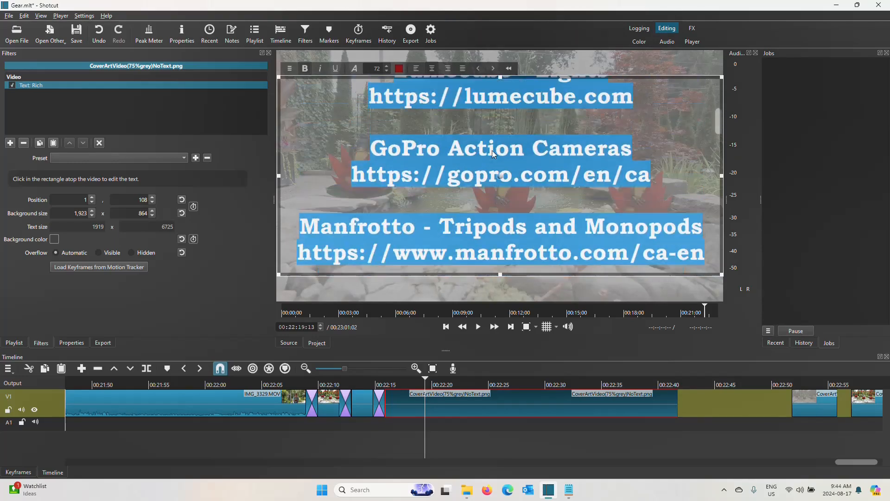
{"action": "scroll", "coordinate": [493, 153], "scroll_direction": "down", "scroll_amount": 10}
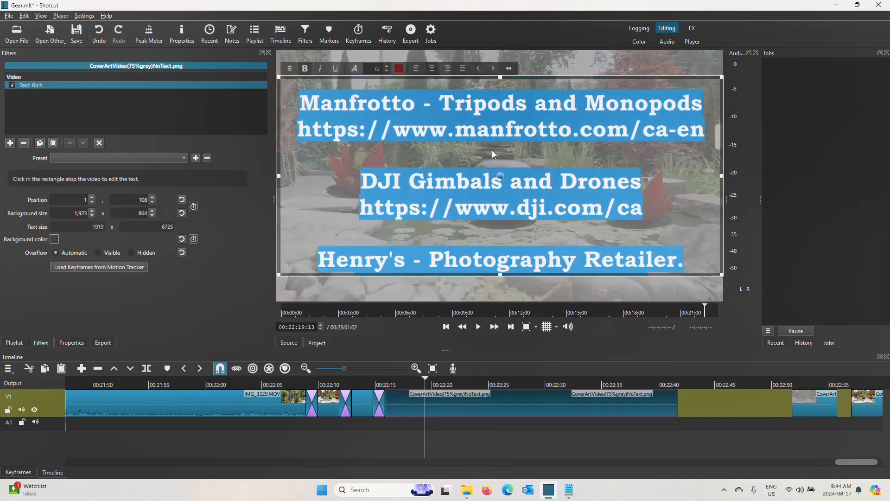
{"action": "scroll", "coordinate": [491, 151], "scroll_direction": "down", "scroll_amount": 1}
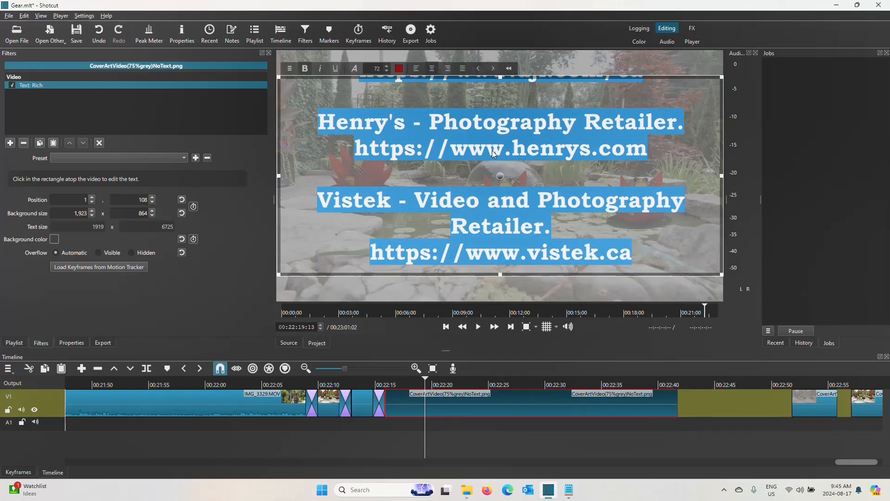
Step: Set the credits text size to 60 and check the line wrapping from the closing copyright lines up to the heading
{"action": "double_click", "coordinate": [375, 69]}
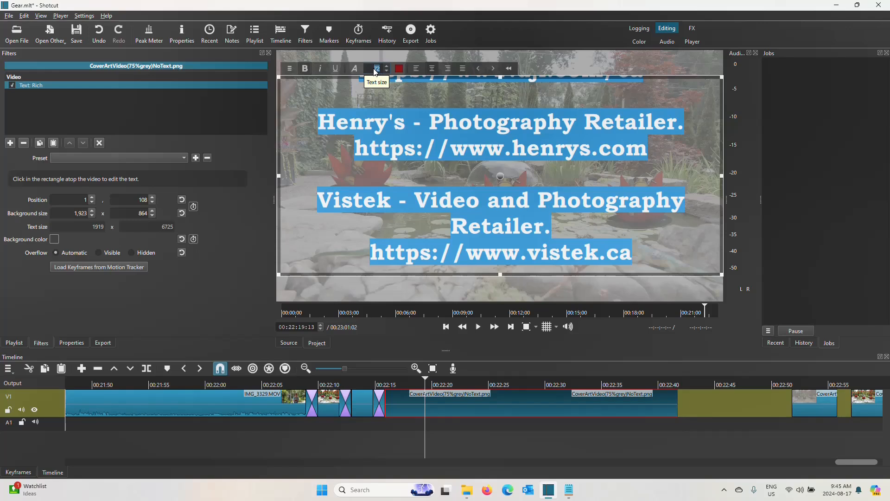
{"action": "type", "text": "60"}
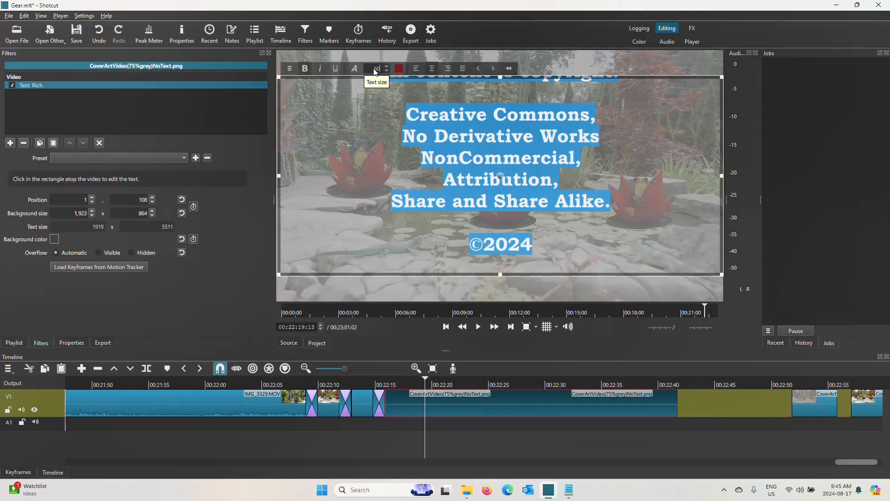
{"action": "scroll", "coordinate": [577, 195], "scroll_direction": "up", "scroll_amount": 5}
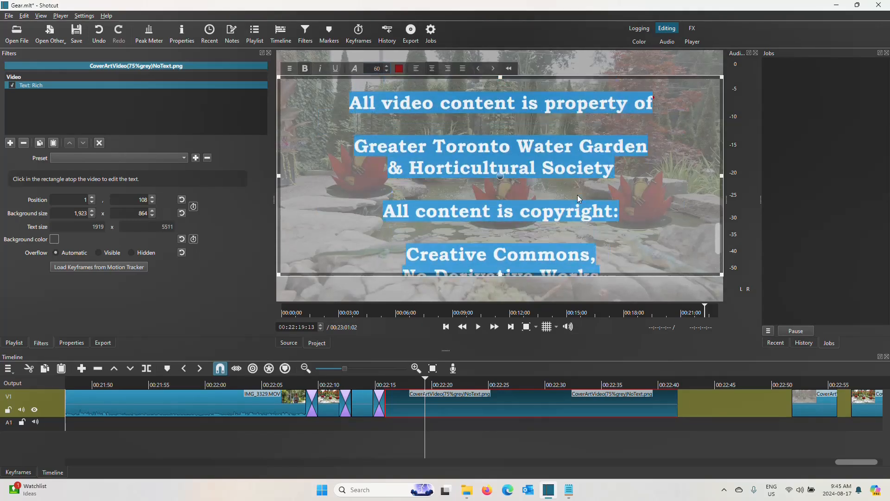
{"action": "scroll", "coordinate": [577, 198], "scroll_direction": "up", "scroll_amount": 6}
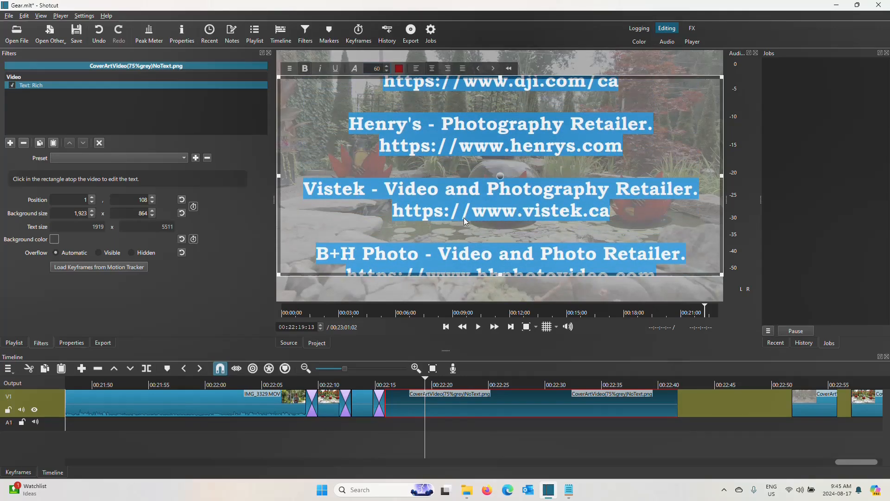
{"action": "scroll", "coordinate": [455, 182], "scroll_direction": "up", "scroll_amount": 4}
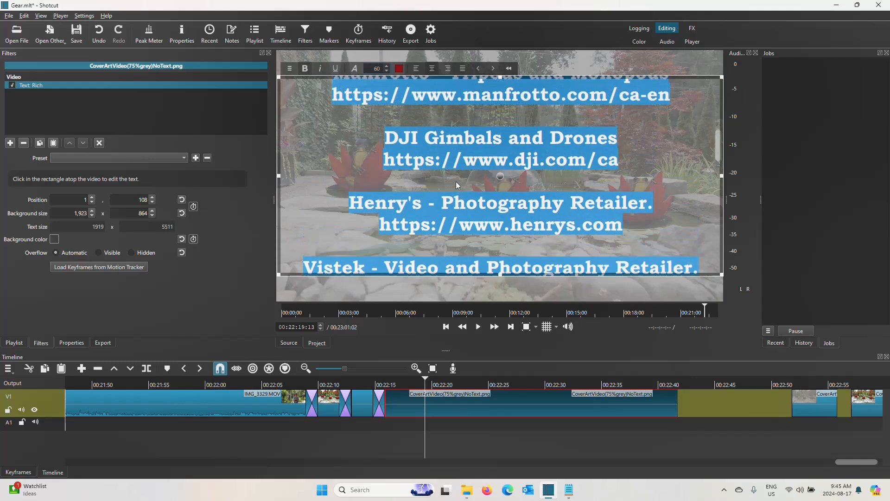
{"action": "scroll", "coordinate": [455, 182], "scroll_direction": "up", "scroll_amount": 6}
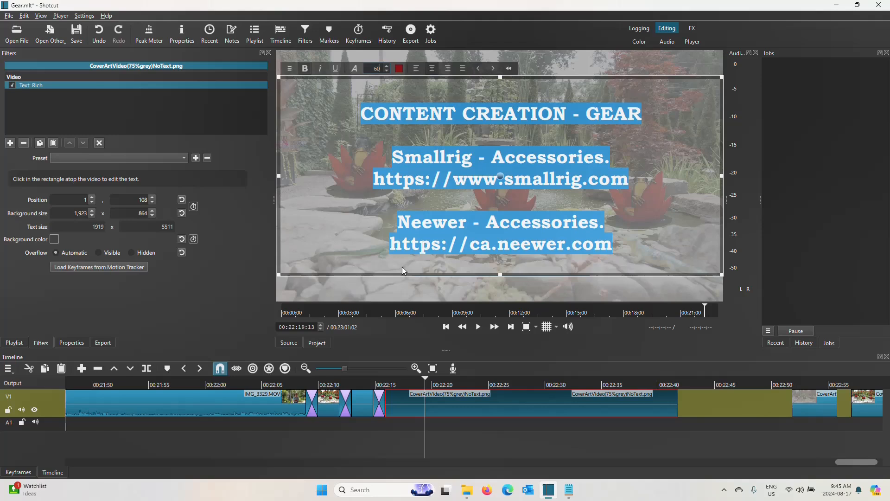
Step: Try the Scroll Up preset on the credits text and play the roll around the start of the NoText cover art clip
{"action": "left_click", "coordinate": [368, 386]}
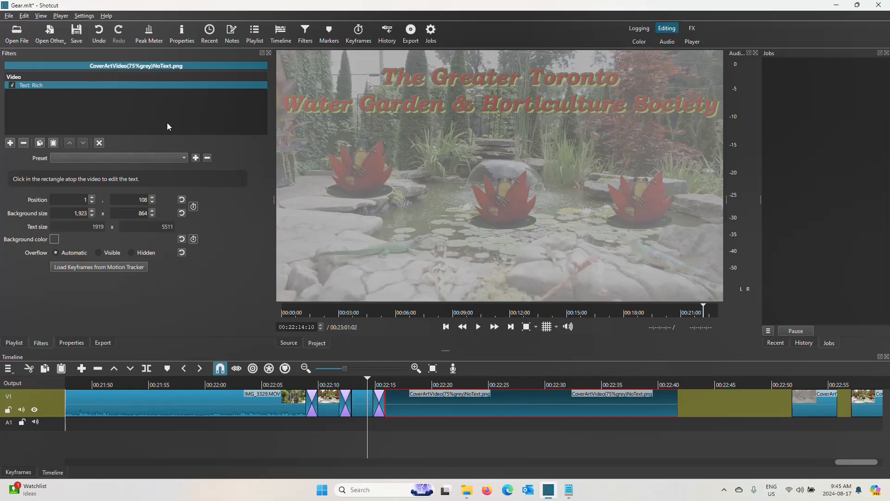
{"action": "left_click", "coordinate": [185, 158]}
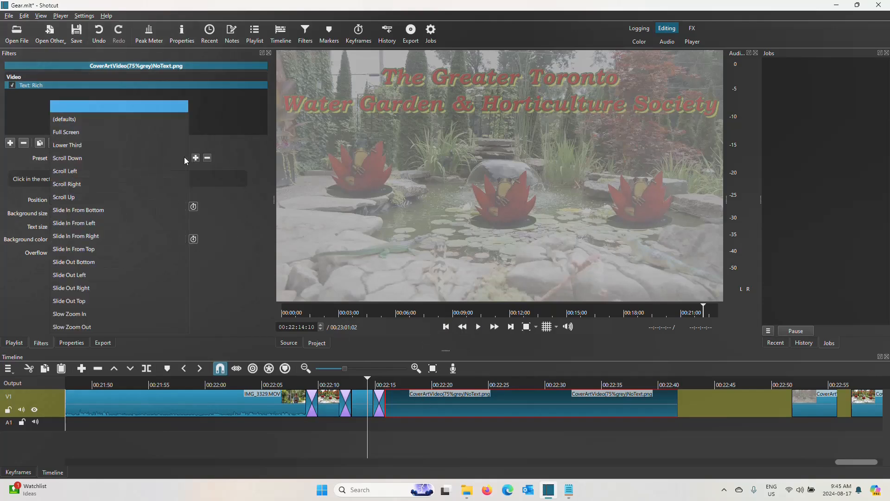
{"action": "left_click", "coordinate": [65, 198]}
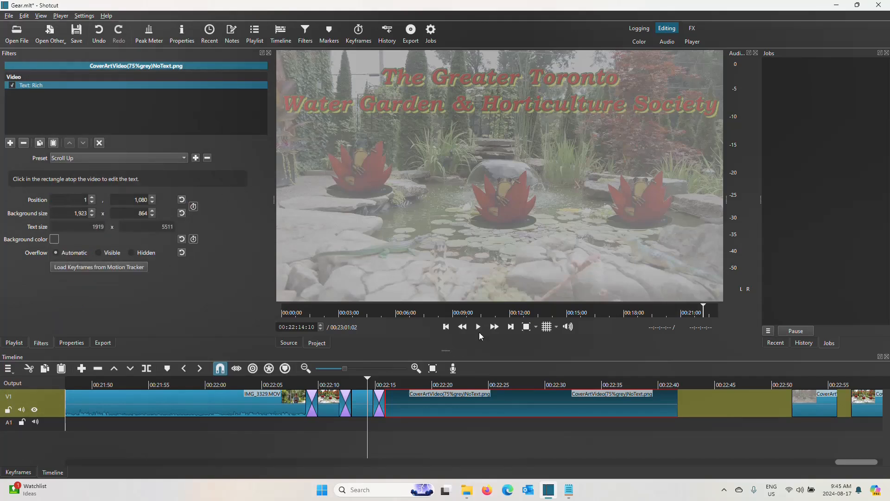
{"action": "left_click", "coordinate": [478, 328]}
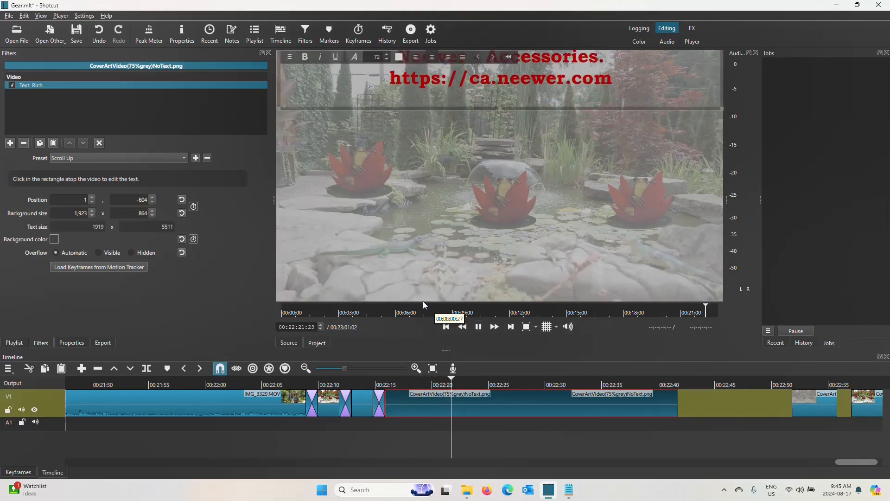
{"action": "left_click", "coordinate": [479, 326]}
{"action": "left_click", "coordinate": [392, 384]}
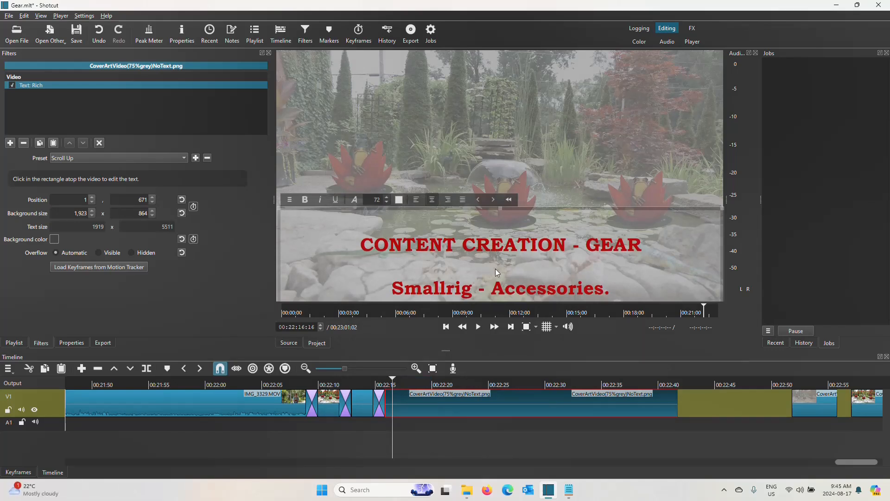
{"action": "left_click", "coordinate": [479, 327]}
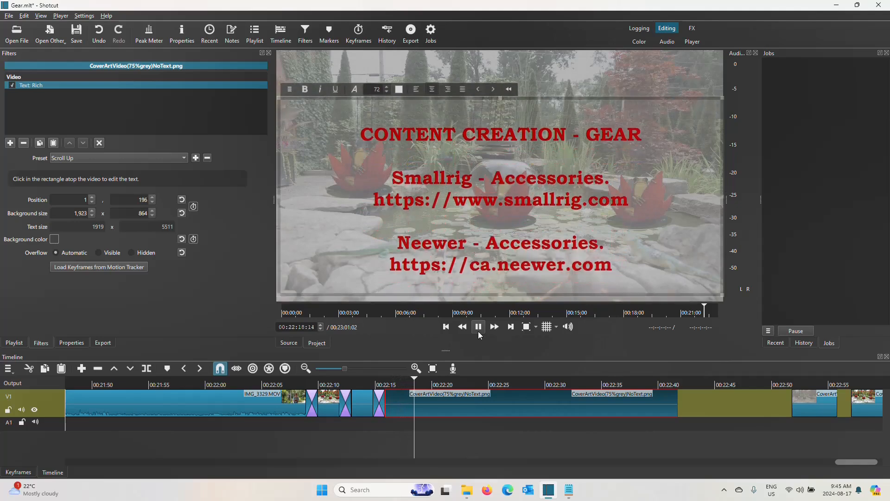
{"action": "left_click", "coordinate": [479, 327]}
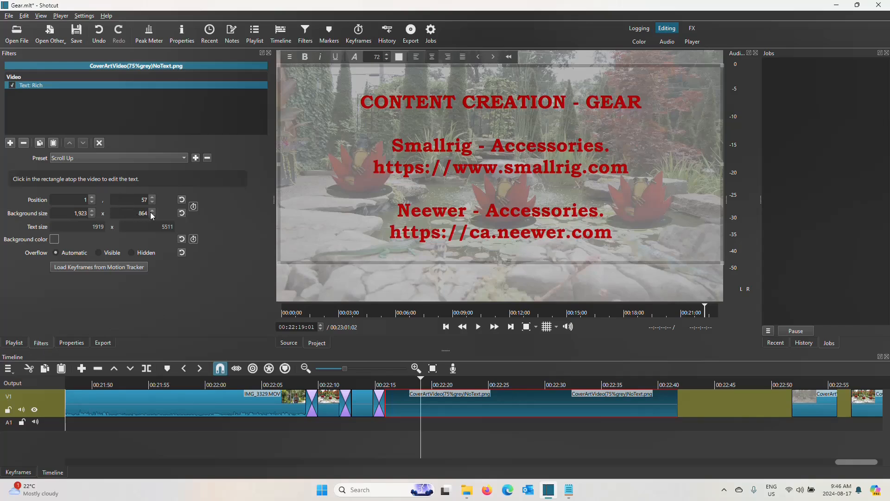
Step: Reset the rich text filter with the (defaults) preset and set its background size to 1920 x 10000
{"action": "left_click", "coordinate": [184, 158]}
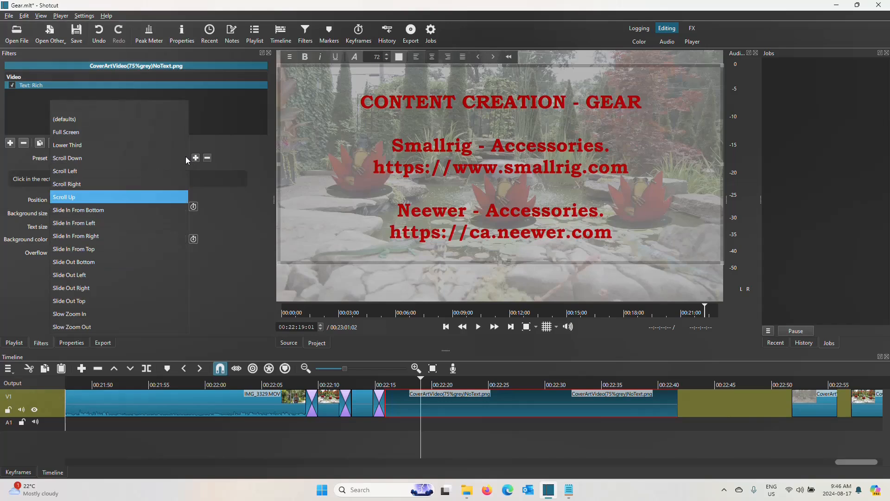
{"action": "left_click", "coordinate": [95, 120]}
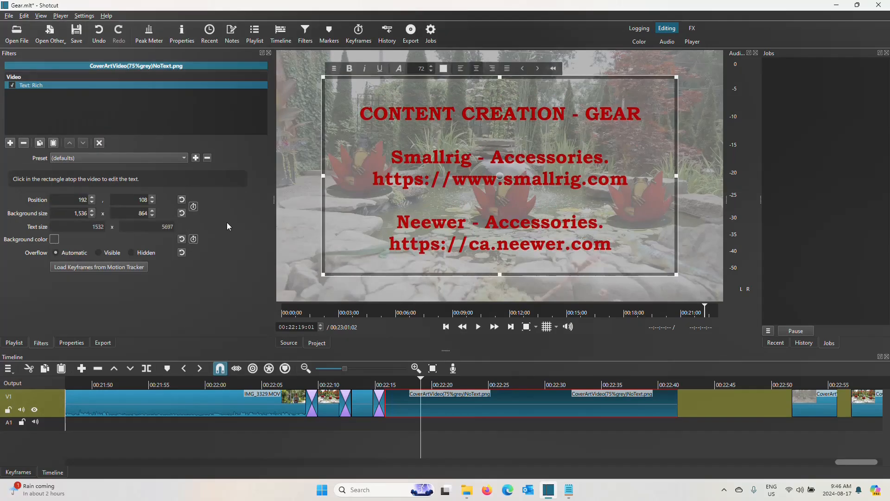
{"action": "left_click", "coordinate": [141, 216]}
{"action": "double_click", "coordinate": [144, 215]}
{"action": "type", "text": "10000"}
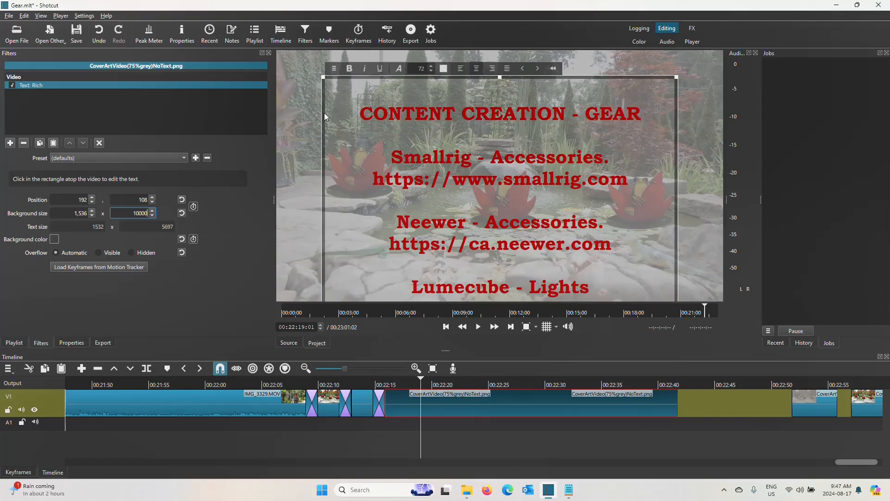
{"action": "left_click_drag", "start_coordinate": [74, 214], "coordinate": [89, 218]}
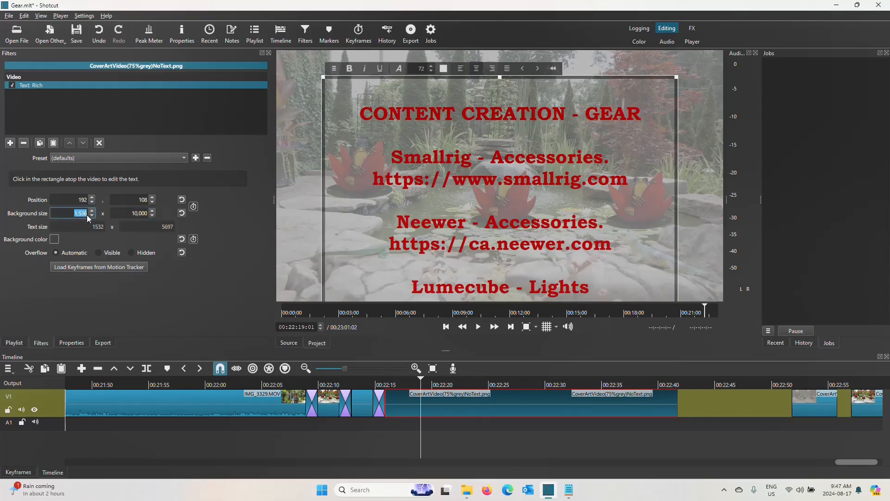
{"action": "type", "text": "1920"}
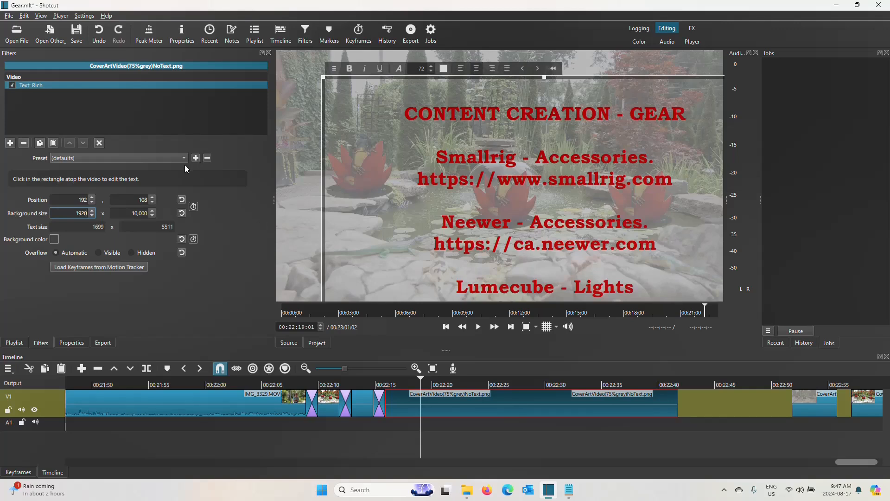
Step: Set the horizontal position of the credits text box to 1
{"action": "left_click", "coordinate": [74, 200]}
{"action": "left_click", "coordinate": [93, 198]}
{"action": "left_click", "coordinate": [93, 203]}
{"action": "left_click", "coordinate": [92, 202]}
{"action": "left_click", "coordinate": [93, 202]}
{"action": "left_click", "coordinate": [93, 203]}
{"action": "left_click", "coordinate": [92, 205]}
{"action": "left_click", "coordinate": [93, 205]}
{"action": "left_click", "coordinate": [93, 204]}
{"action": "left_click", "coordinate": [92, 204]}
{"action": "left_click", "coordinate": [93, 205]}
{"action": "left_click", "coordinate": [93, 204]}
{"action": "left_click", "coordinate": [93, 204]}
{"action": "left_click", "coordinate": [92, 205]}
{"action": "left_click", "coordinate": [92, 204]}
{"action": "left_click", "coordinate": [93, 204]}
{"action": "left_click", "coordinate": [93, 205]}
{"action": "left_click", "coordinate": [93, 205]}
{"action": "left_click", "coordinate": [92, 204]}
{"action": "left_click", "coordinate": [92, 205]}
{"action": "left_click", "coordinate": [92, 205]}
{"action": "left_click", "coordinate": [93, 205]}
{"action": "left_click", "coordinate": [93, 205]}
{"action": "left_click", "coordinate": [93, 204]}
{"action": "left_click", "coordinate": [93, 205]}
{"action": "left_click", "coordinate": [91, 204]}
{"action": "type", "text": "1"}
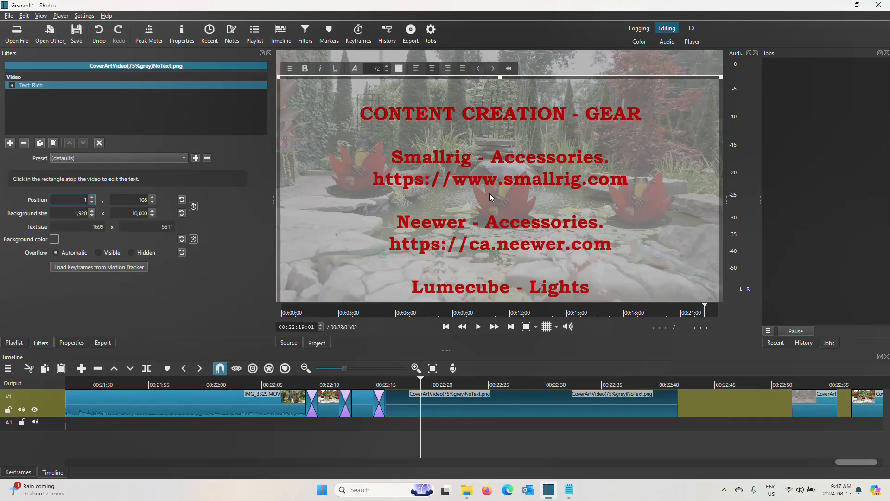
Step: Apply the Scroll Up preset to the credits text and play the whole roll from just before the NoText cover art clip
{"action": "left_click", "coordinate": [364, 385]}
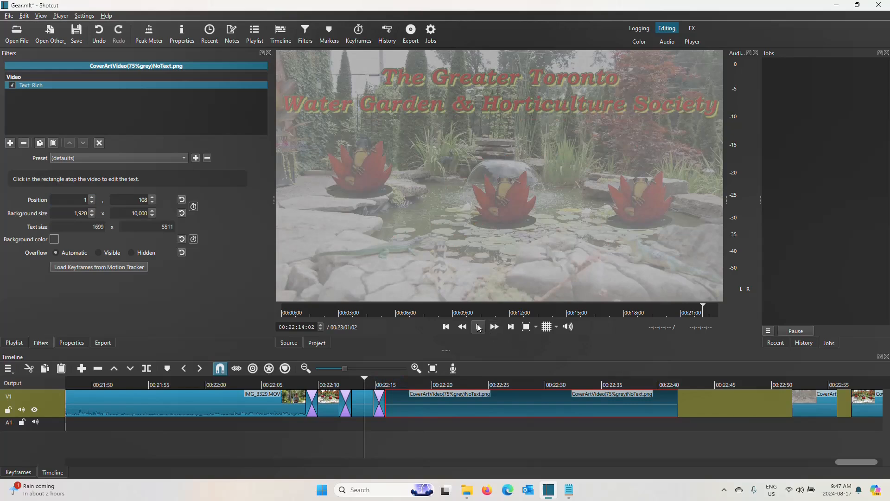
{"action": "left_click", "coordinate": [184, 160]}
{"action": "left_click", "coordinate": [94, 194]}
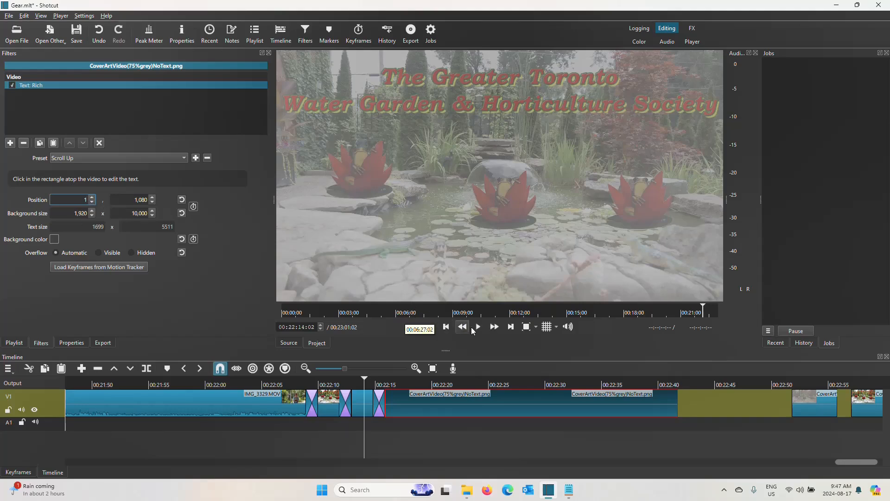
{"action": "left_click", "coordinate": [478, 330]}
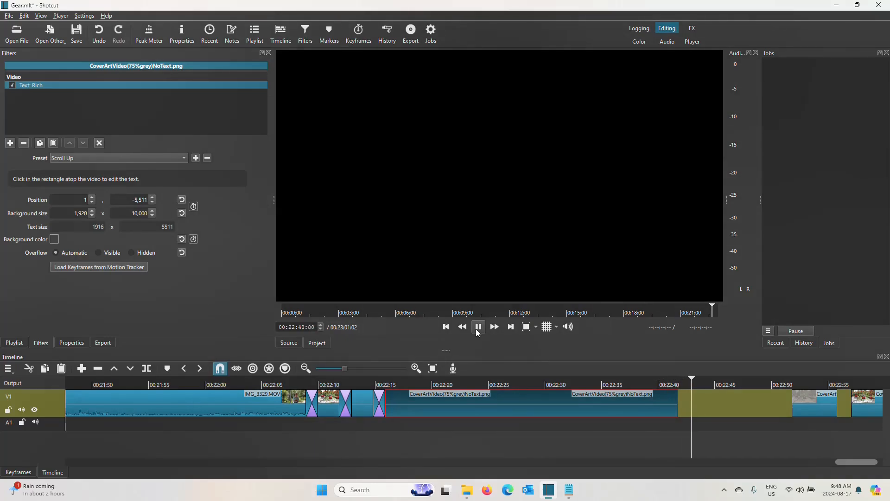
{"action": "left_click", "coordinate": [477, 327]}
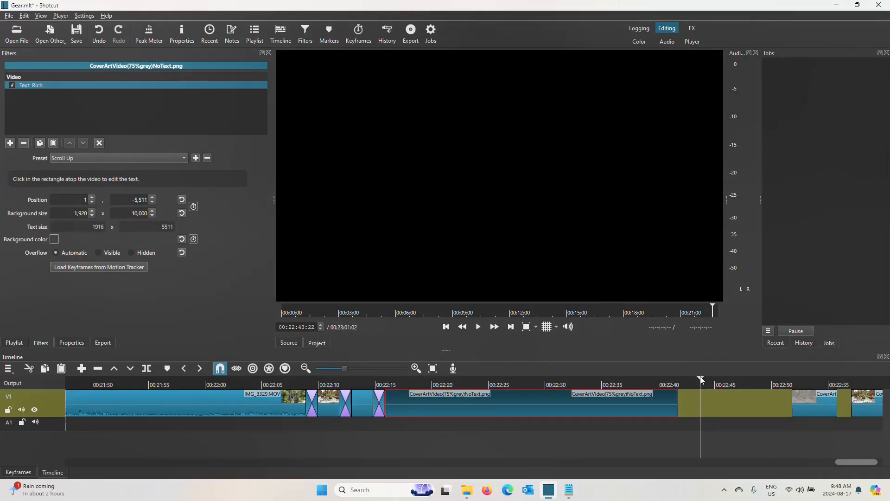
Step: Try extending the end of the credits clip almost to the next cover art clip and play the roll from its start
{"action": "left_click", "coordinate": [388, 383]}
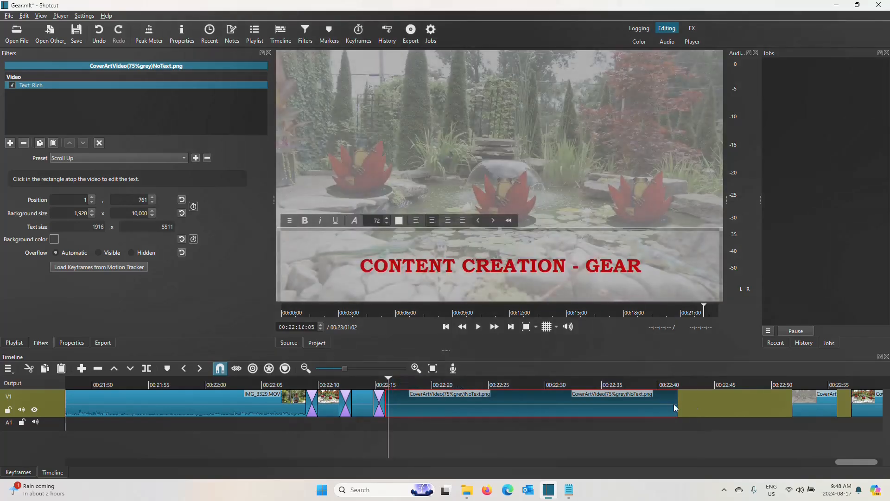
{"action": "left_click_drag", "start_coordinate": [681, 405], "coordinate": [791, 403]}
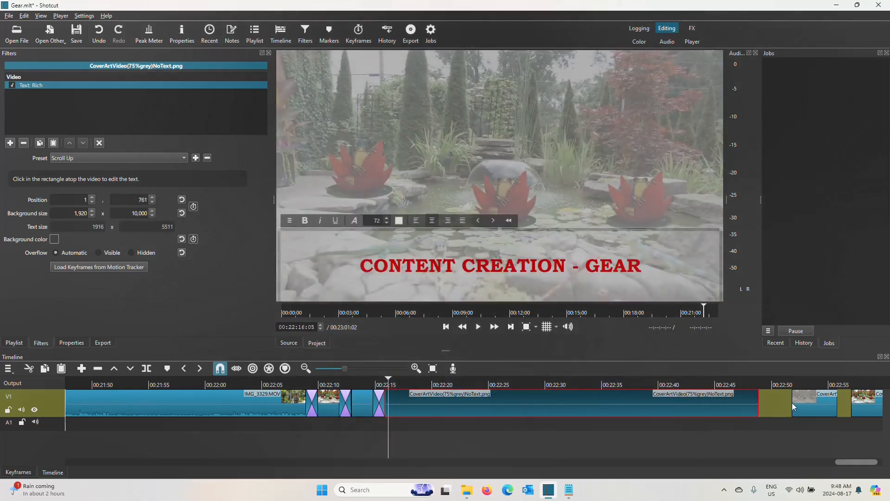
{"action": "left_click", "coordinate": [479, 327]}
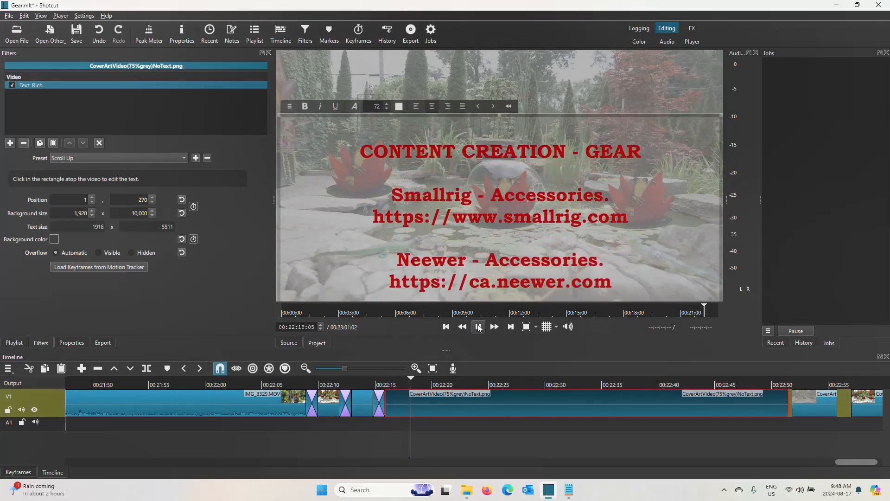
{"action": "key", "text": "space"}
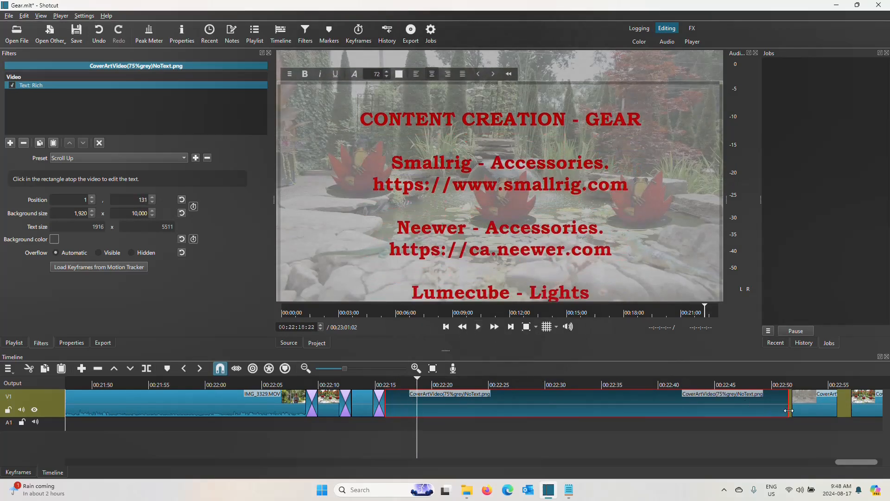
Step: Shorten the credits clip to end at about 00:22:27 and play the roll to check its scrolling speed
{"action": "left_click_drag", "start_coordinate": [785, 410], "coordinate": [511, 404]}
{"action": "left_click", "coordinate": [478, 329]}
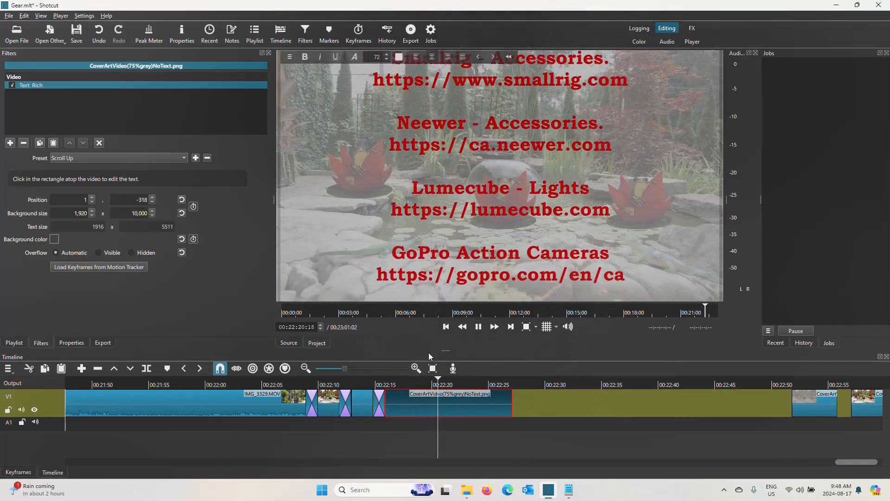
Step: Replay the short credits roll from the start of the NoText cover art clip to its end
{"action": "left_click", "coordinate": [484, 331]}
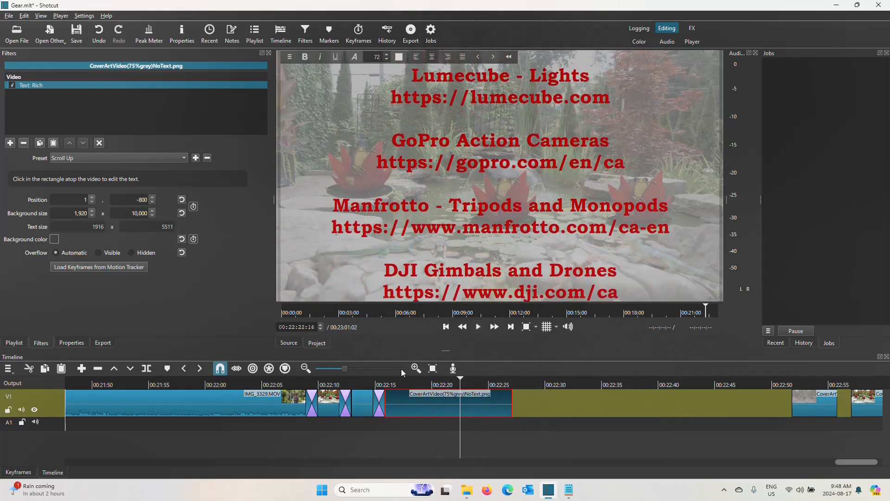
{"action": "left_click", "coordinate": [381, 386]}
{"action": "left_click", "coordinate": [477, 330]}
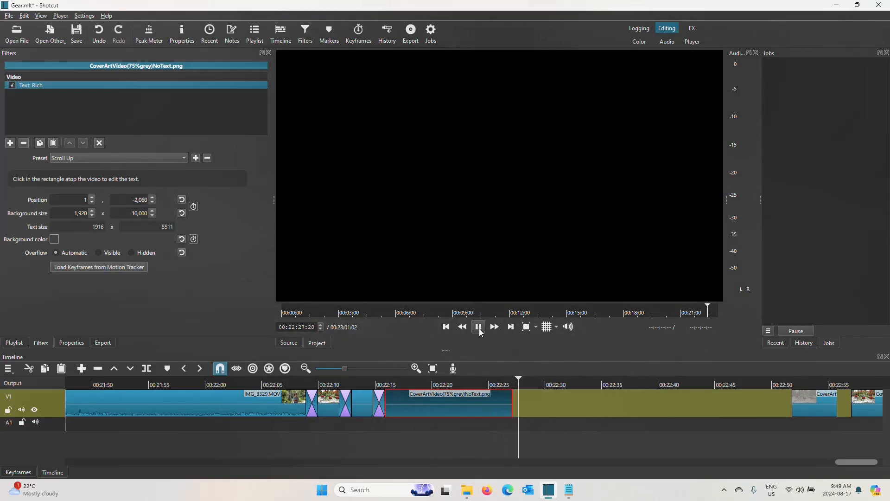
Step: Extend the end of the credits clip to about 00:22:47 and play the roll through to the ©2024 line
{"action": "left_click_drag", "start_coordinate": [521, 401], "coordinate": [740, 407]}
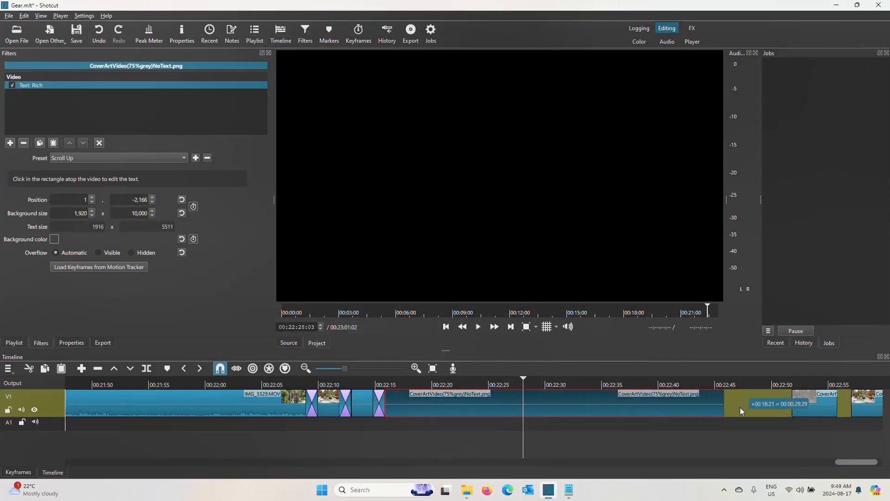
{"action": "left_click", "coordinate": [478, 327]}
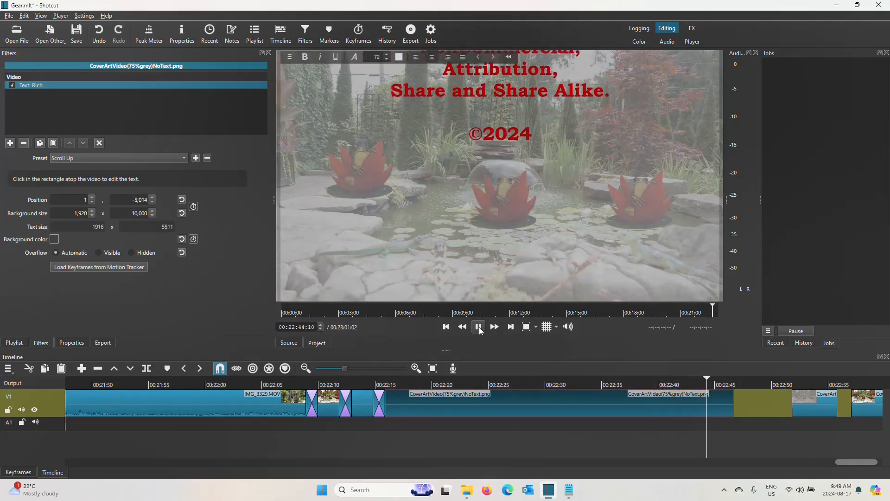
{"action": "left_click", "coordinate": [479, 326]}
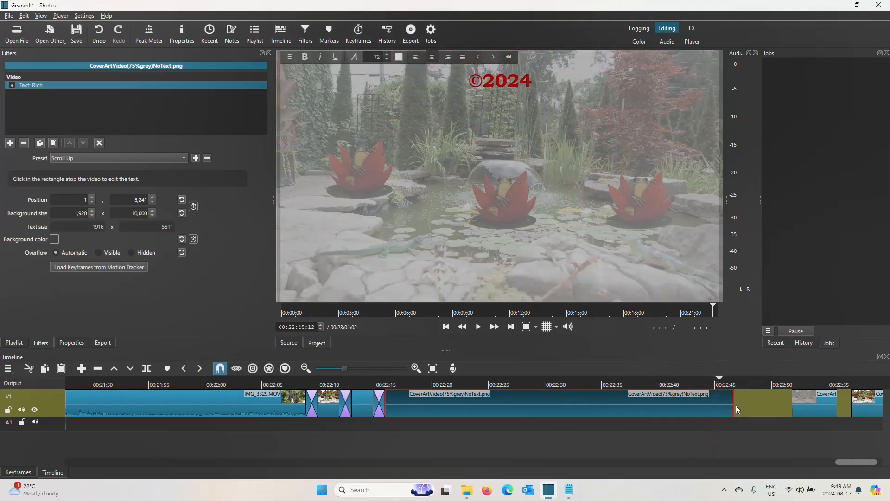
Step: Overlap the CoverArtVideo(75%grey).png clip onto the end of the credits clip by 00:01:10 as a crossfade and play the transition
{"action": "left_click", "coordinate": [829, 406]}
{"action": "left_click_drag", "start_coordinate": [829, 406], "coordinate": [743, 410]}
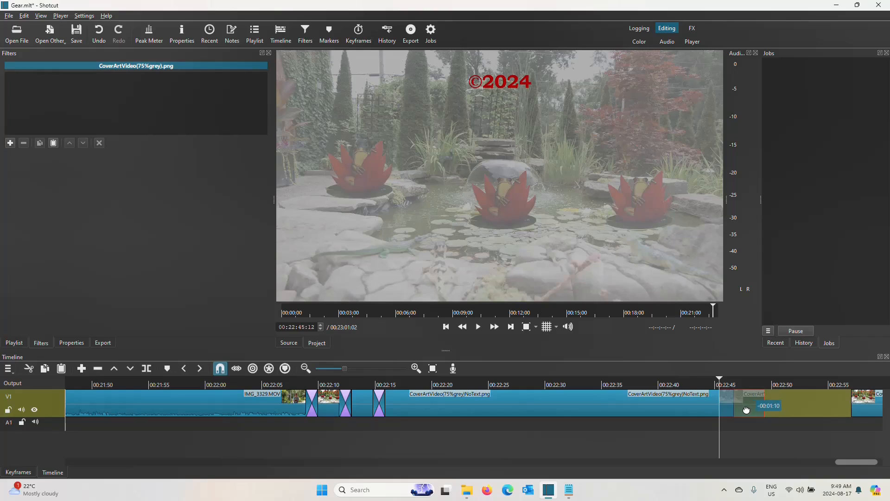
{"action": "left_click_drag", "start_coordinate": [746, 410], "coordinate": [746, 410]}
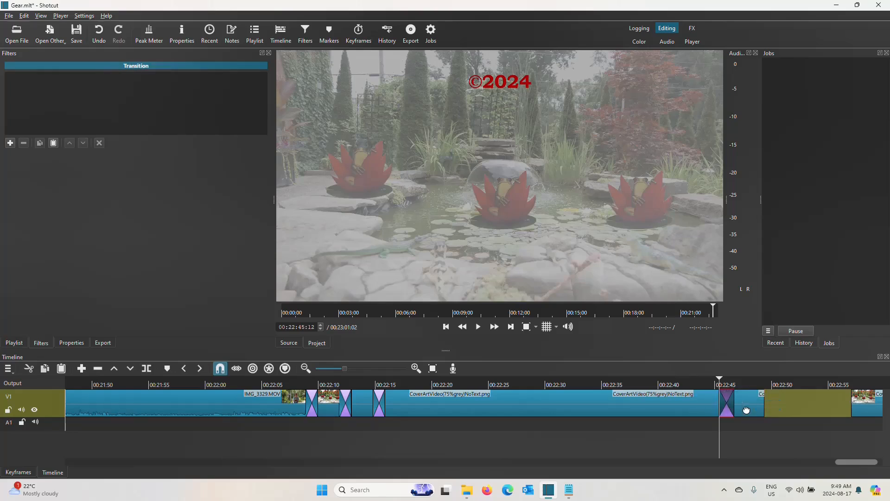
{"action": "left_click", "coordinate": [665, 385]}
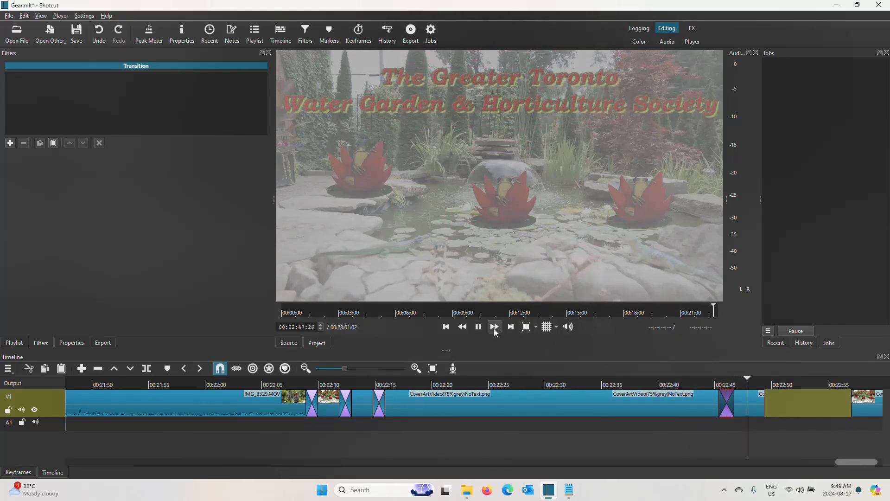
{"action": "left_click", "coordinate": [480, 331]}
Step: Overlap the final CoverArtVideo.png clip onto the grey cover clip by about one second and extend its end to 00:22:55:20
{"action": "left_click_drag", "start_coordinate": [863, 400], "coordinate": [779, 398]}
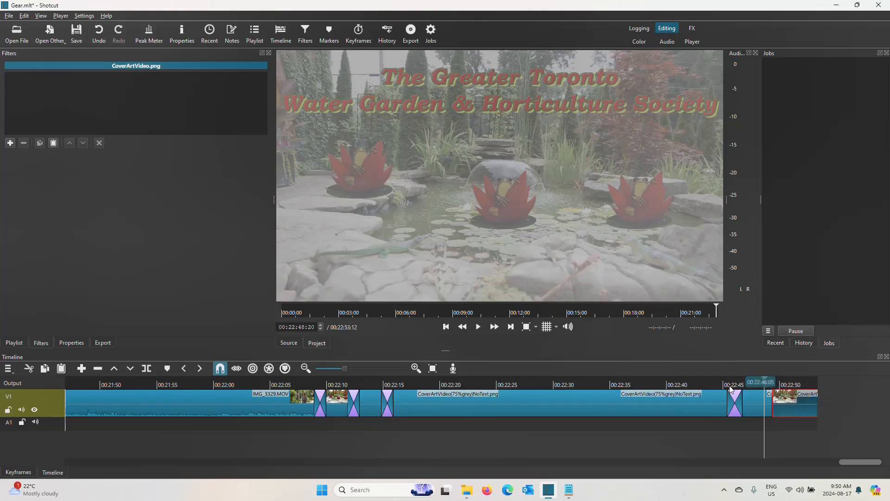
{"action": "left_click", "coordinate": [700, 385]}
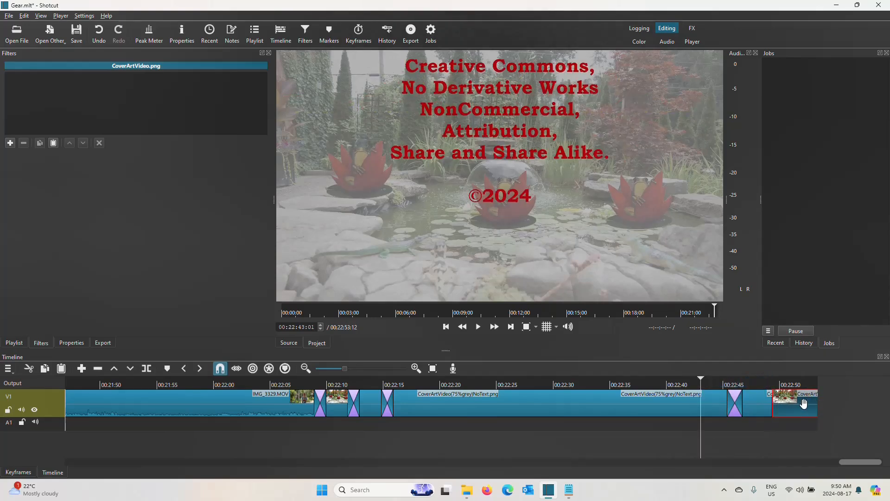
{"action": "left_click_drag", "start_coordinate": [803, 404], "coordinate": [787, 408]}
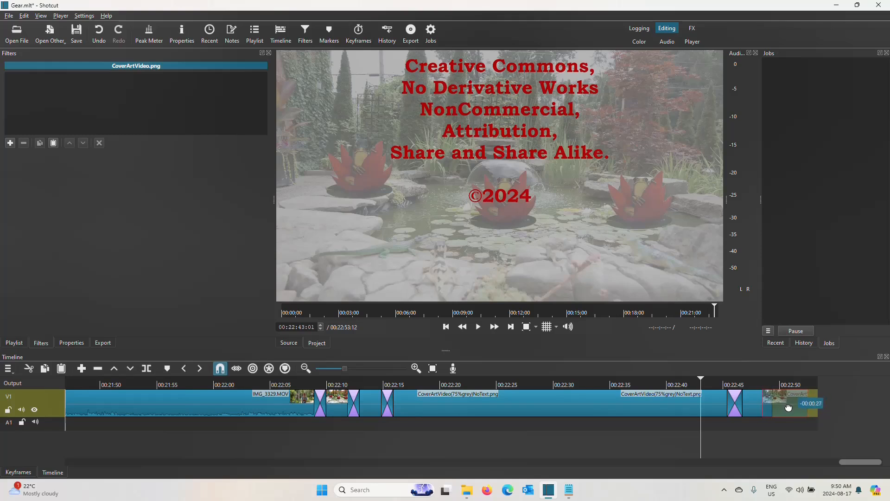
{"action": "left_click_drag", "start_coordinate": [787, 408], "coordinate": [865, 405]}
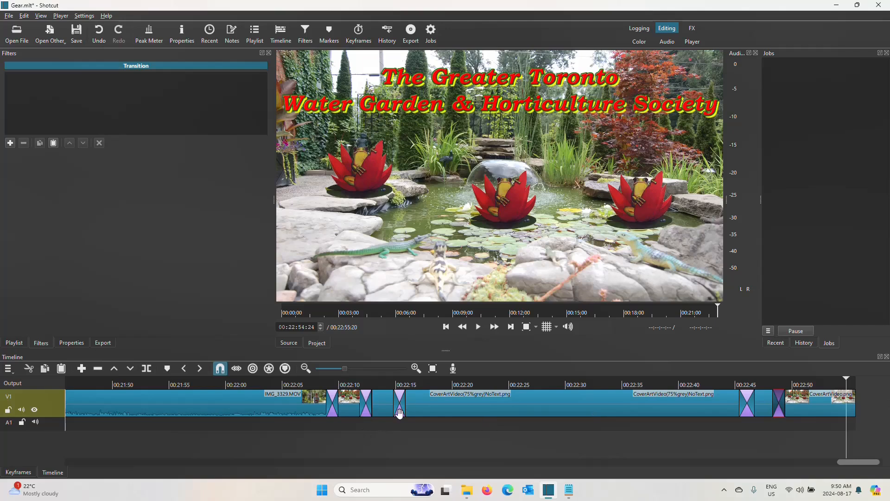
Step: Place the Drops_of_H2O music on audio track A1, starting at the crossfade after IMG_3329.MOV, and play its beginning
{"action": "left_click", "coordinate": [196, 384]}
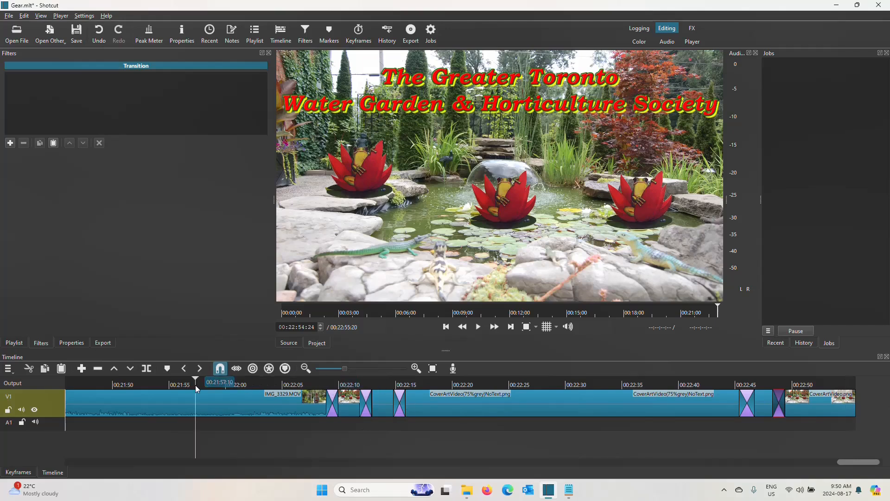
{"action": "left_click", "coordinate": [15, 343]}
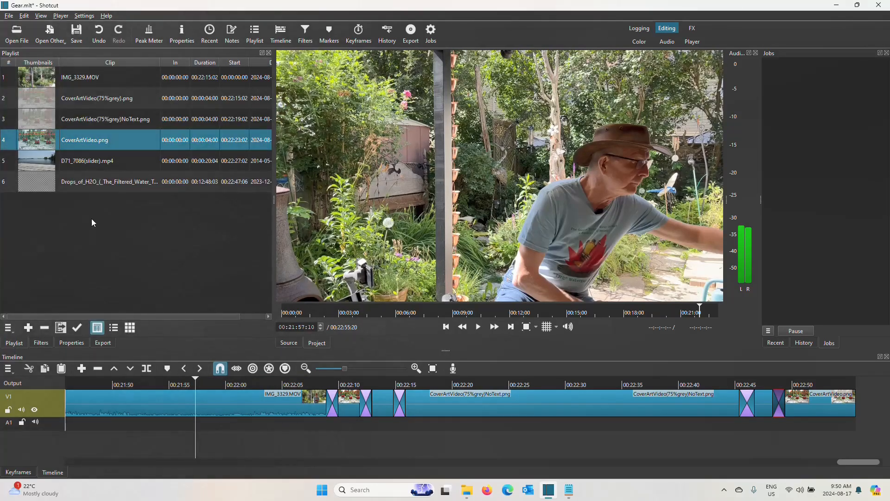
{"action": "left_click", "coordinate": [51, 183]}
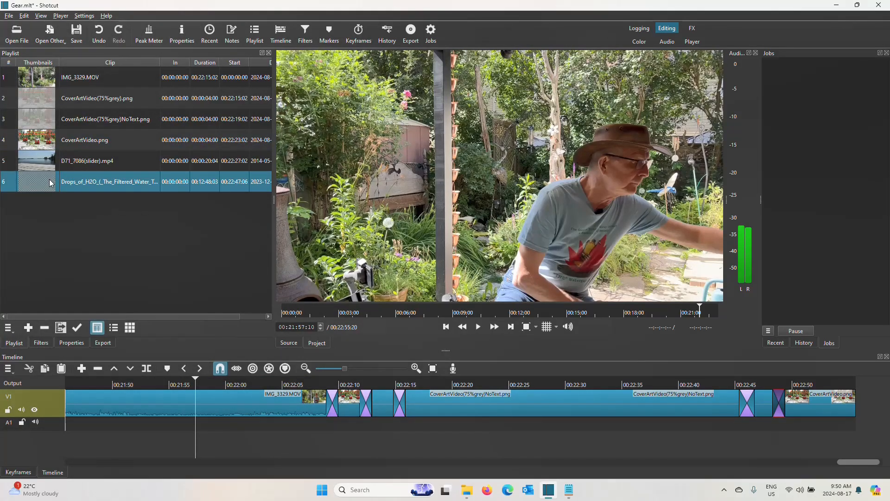
{"action": "left_click_drag", "start_coordinate": [55, 187], "coordinate": [328, 422]}
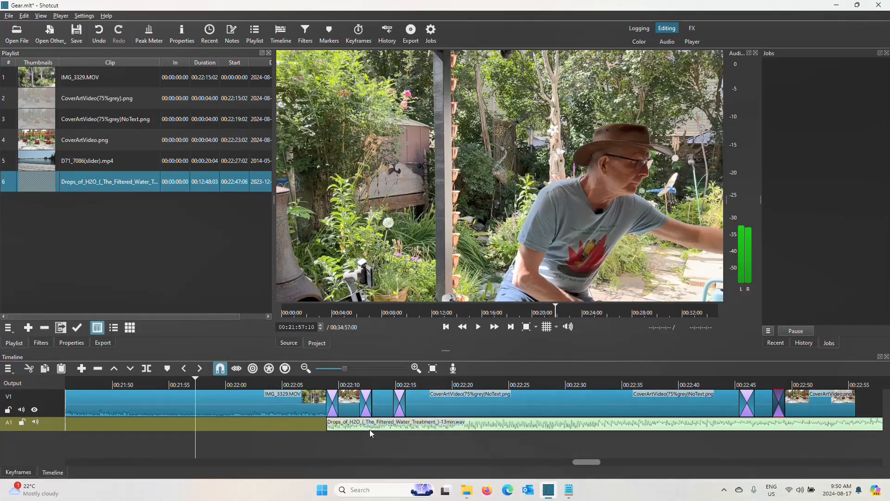
{"action": "left_click", "coordinate": [313, 388]}
{"action": "left_click", "coordinate": [478, 326]}
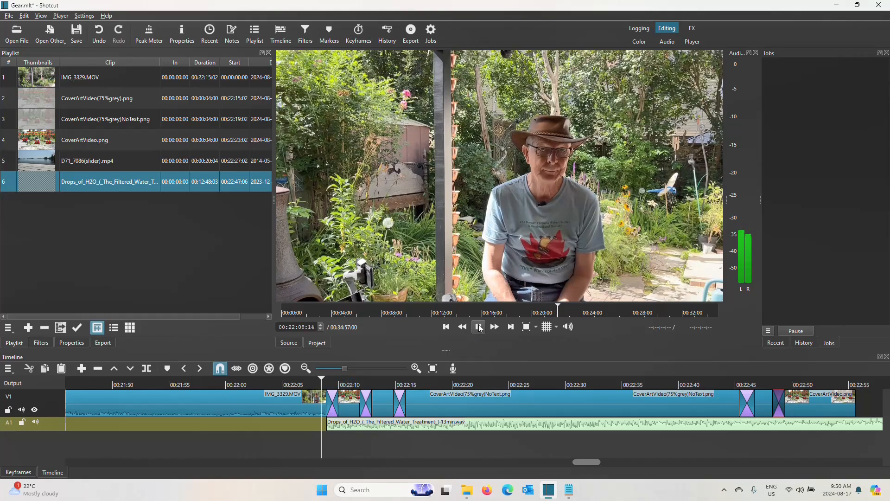
{"action": "left_click", "coordinate": [479, 327]}
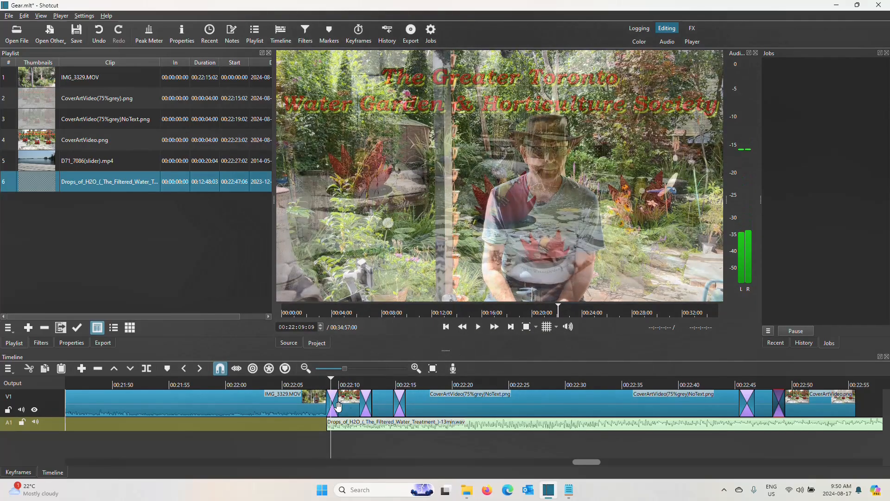
Step: Find where the farewell ends, shift the music's start to 00:22:08:01 and play from just before it into the credits
{"action": "left_click", "coordinate": [296, 388]}
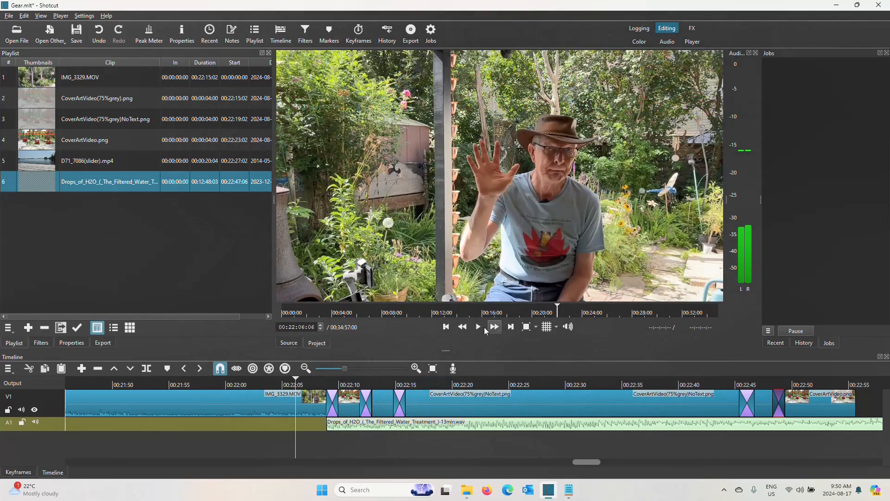
{"action": "left_click", "coordinate": [477, 327]}
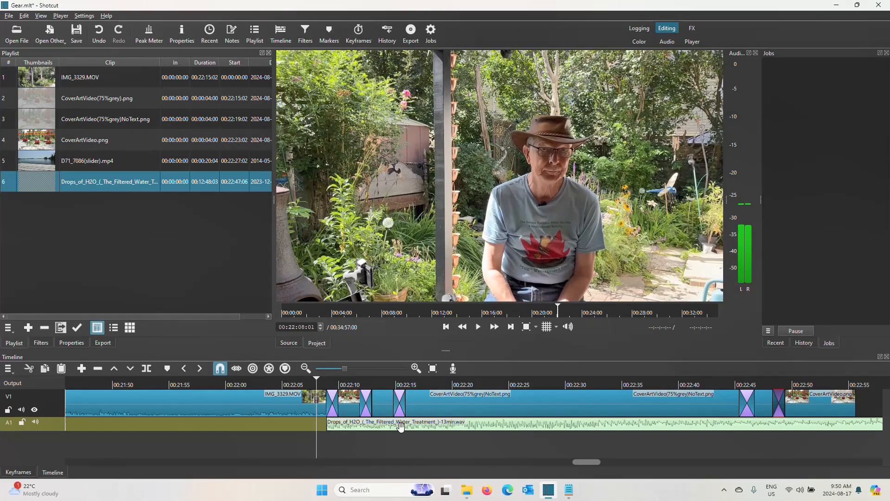
{"action": "left_click_drag", "start_coordinate": [398, 428], "coordinate": [383, 428]}
{"action": "left_click", "coordinate": [280, 393]}
{"action": "left_click", "coordinate": [478, 327]}
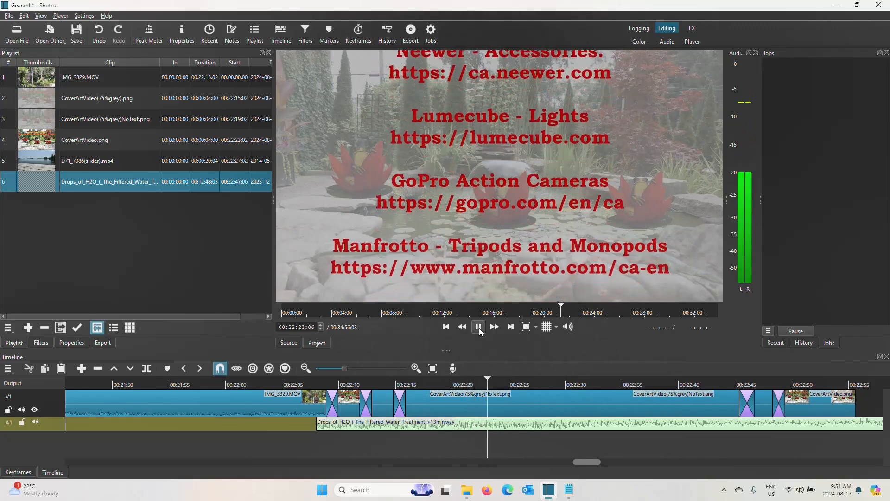
{"action": "left_click", "coordinate": [479, 328]}
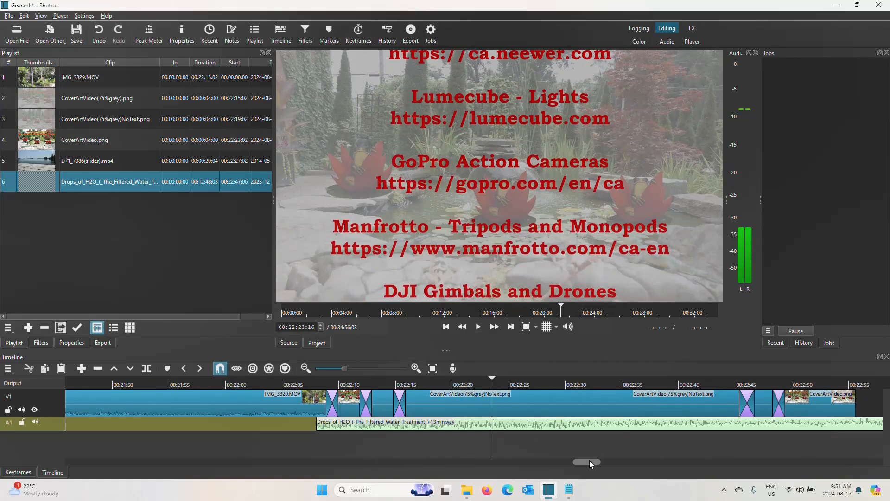
Step: Split the Drops_of_H2O music at the end of the final CoverArtVideo.png clip, 00:22:55:20, and delete the part after it
{"action": "left_click_drag", "start_coordinate": [590, 463], "coordinate": [602, 462]}
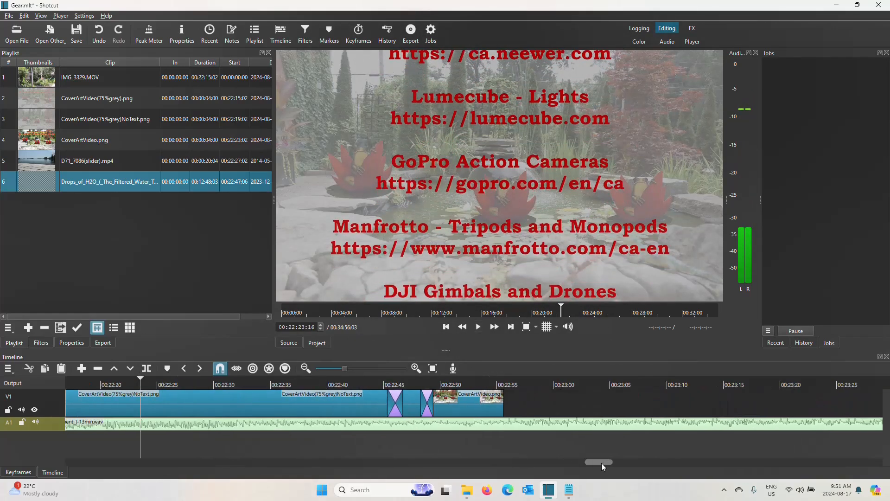
{"action": "left_click", "coordinate": [480, 397]}
{"action": "left_click", "coordinate": [469, 385]}
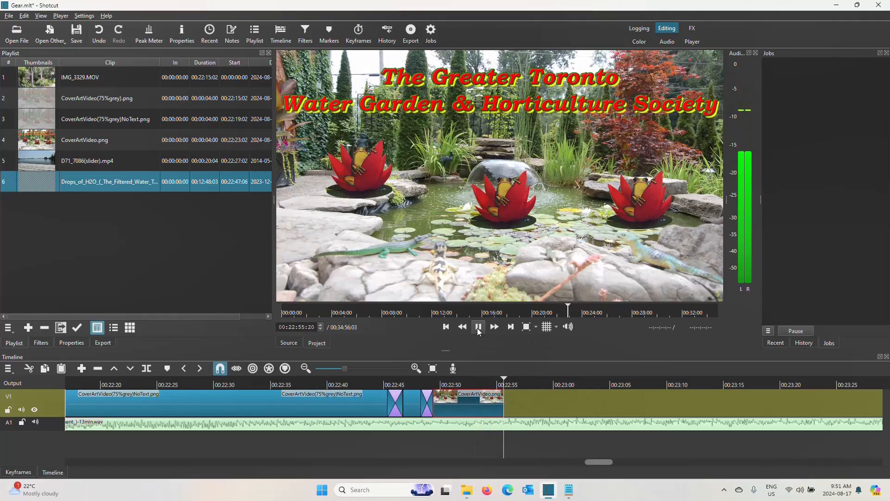
{"action": "left_click", "coordinate": [478, 330]}
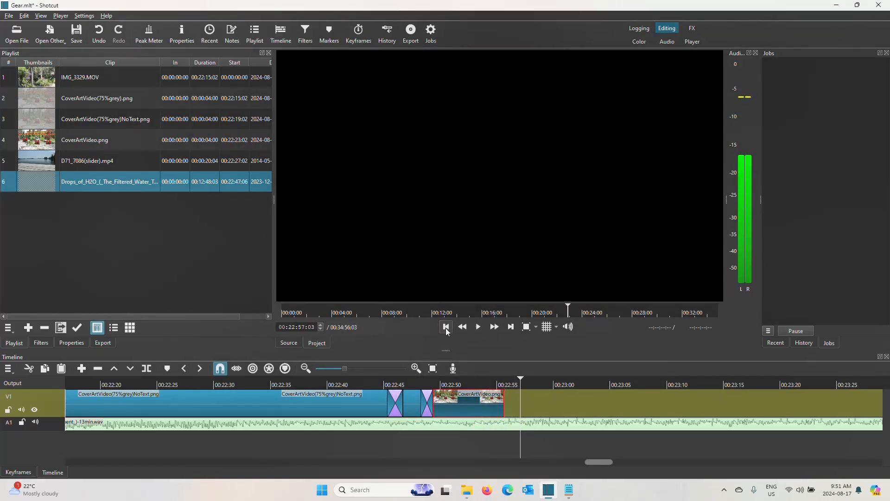
{"action": "left_click", "coordinate": [446, 327]}
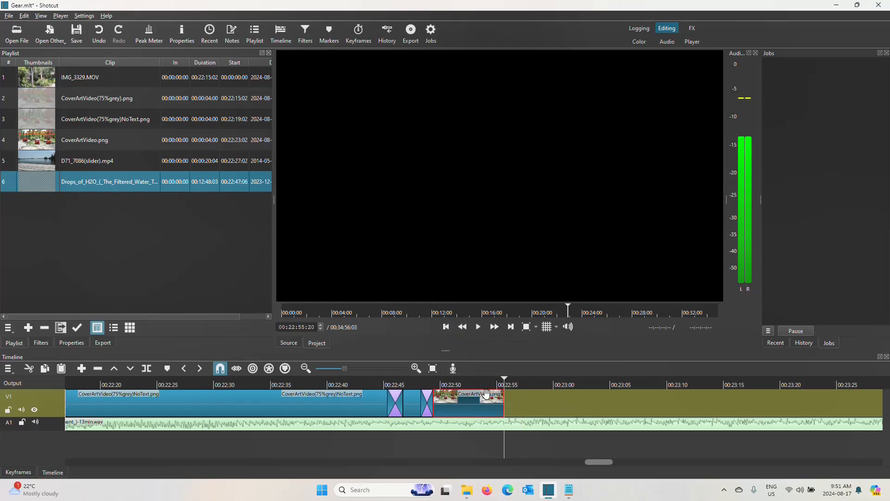
{"action": "left_click", "coordinate": [514, 426]}
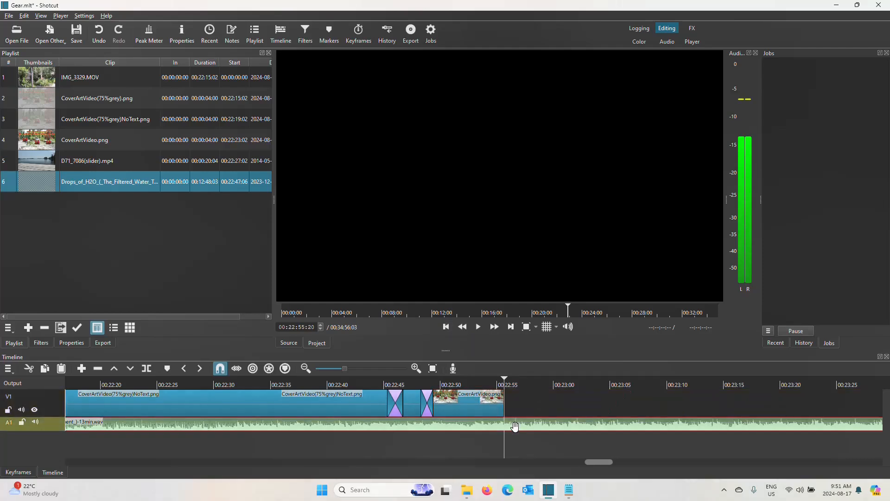
{"action": "left_click", "coordinate": [147, 369]}
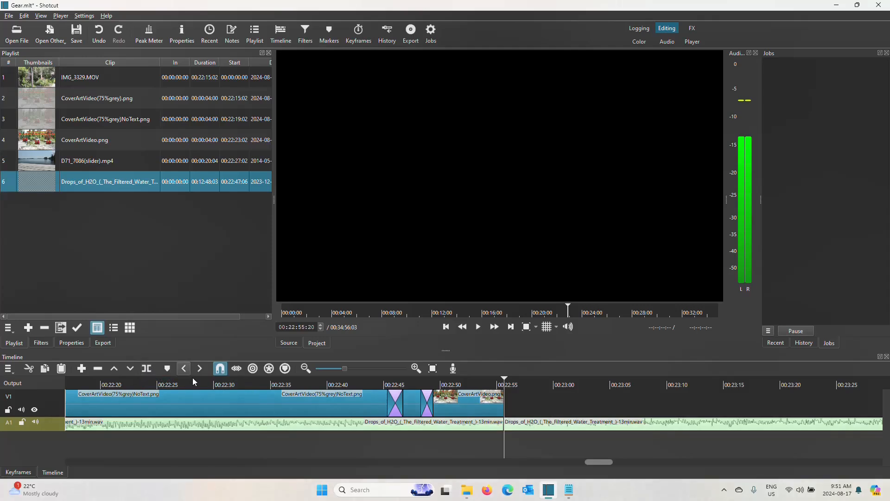
{"action": "left_click", "coordinate": [473, 426]}
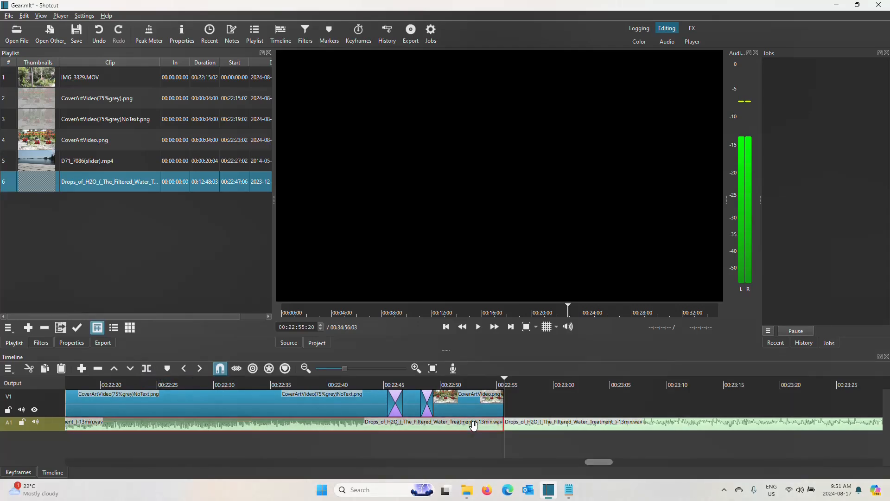
{"action": "left_click", "coordinate": [541, 426]}
{"action": "key", "text": "Delete"}
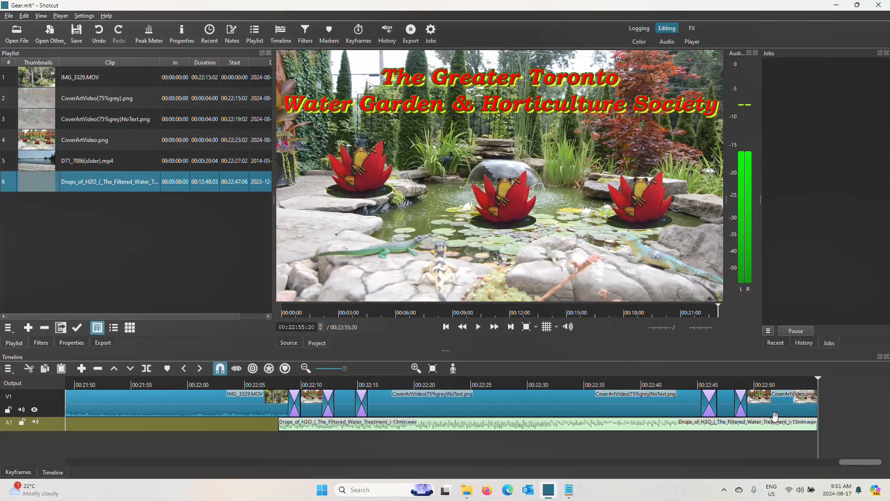
Step: Add a Fade Out Video filter to the final CoverArtVideo.png clip on track V1
{"action": "left_click", "coordinate": [415, 369]}
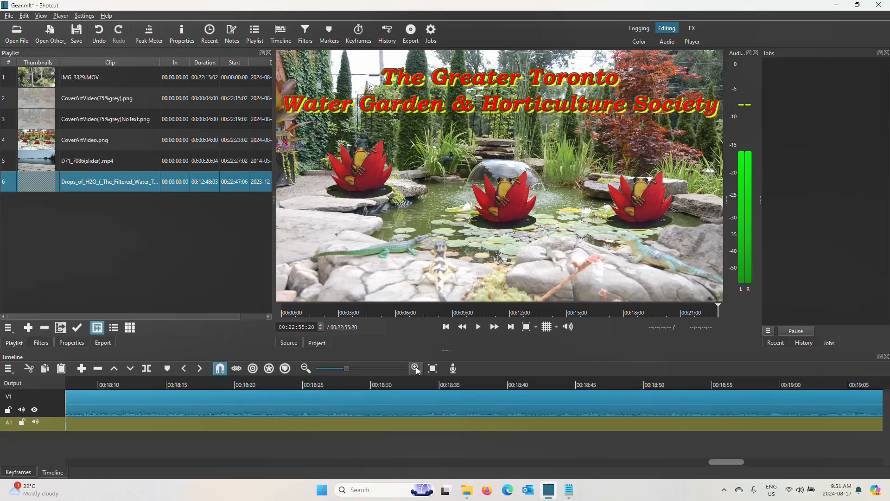
{"action": "left_click", "coordinate": [416, 368]}
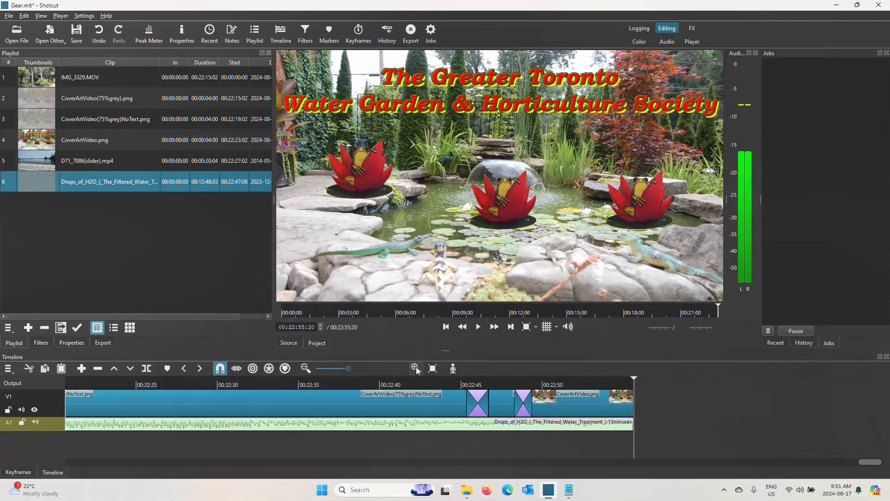
{"action": "left_click", "coordinate": [416, 368]}
{"action": "left_click", "coordinate": [416, 369]}
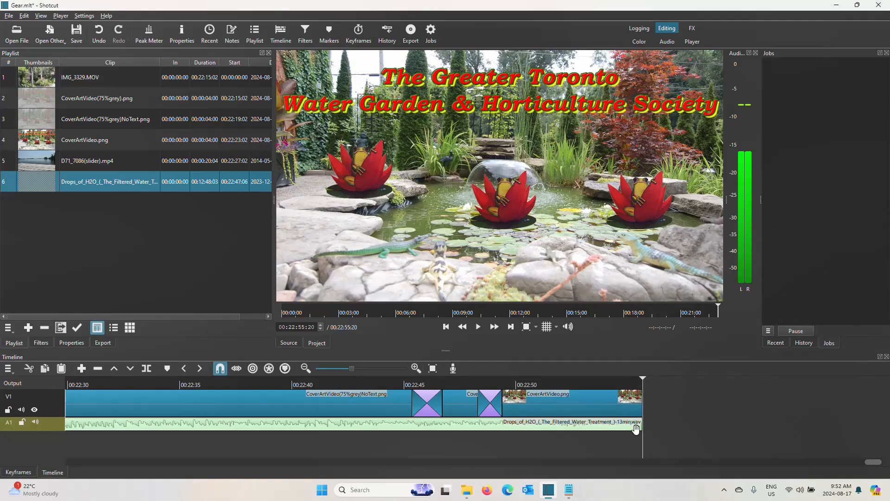
{"action": "left_click", "coordinate": [611, 406]}
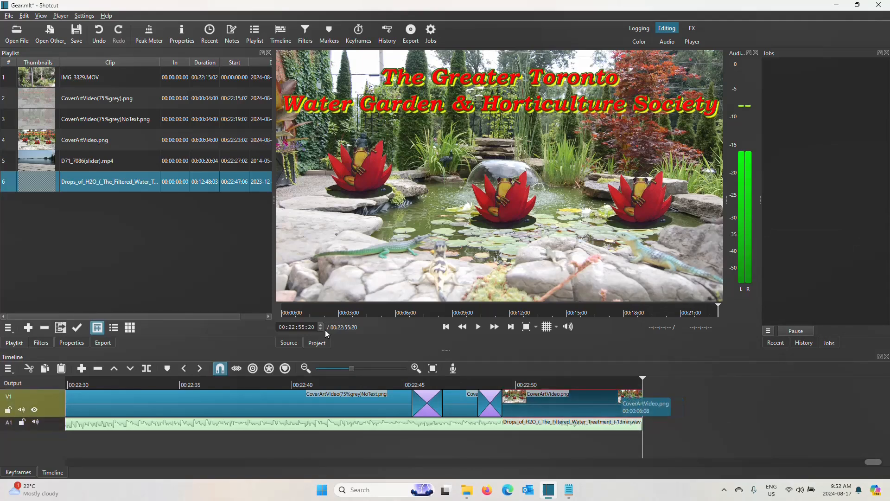
{"action": "left_click", "coordinate": [38, 343]}
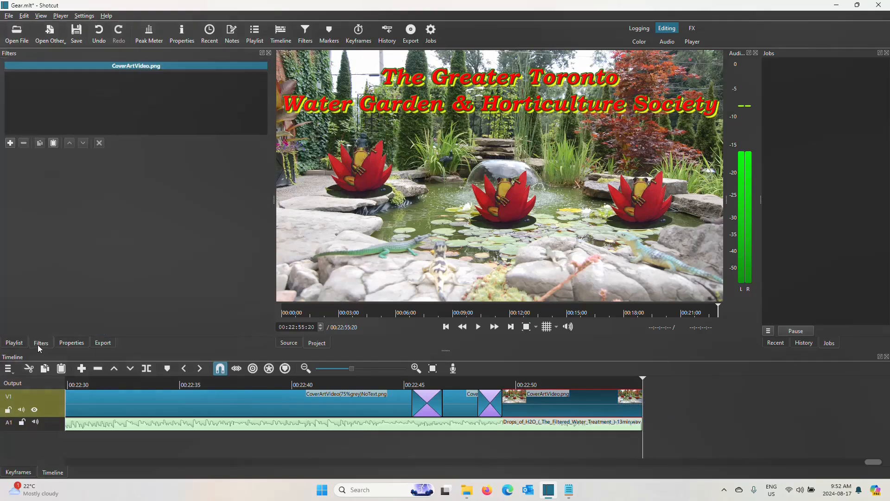
{"action": "left_click", "coordinate": [10, 143]}
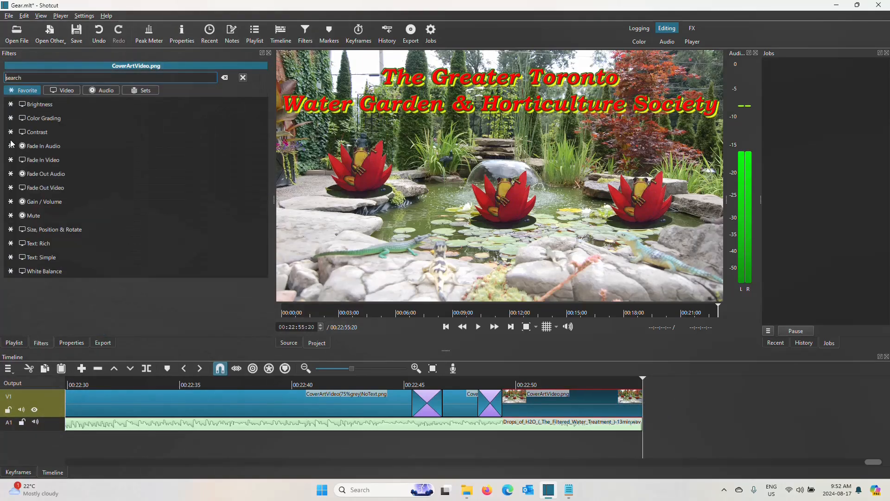
{"action": "left_click", "coordinate": [57, 188]}
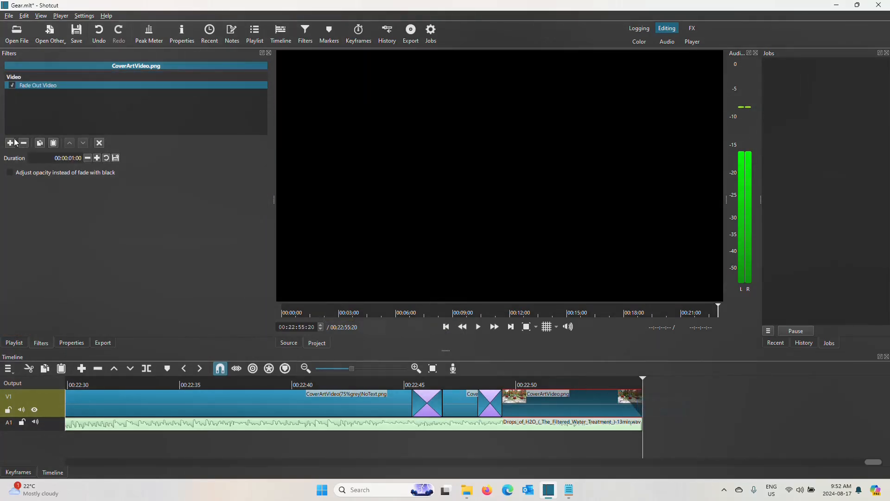
Step: Set the duration of the final cover clip's video fade-out to 00:00:02:00
{"action": "left_click", "coordinate": [99, 158]}
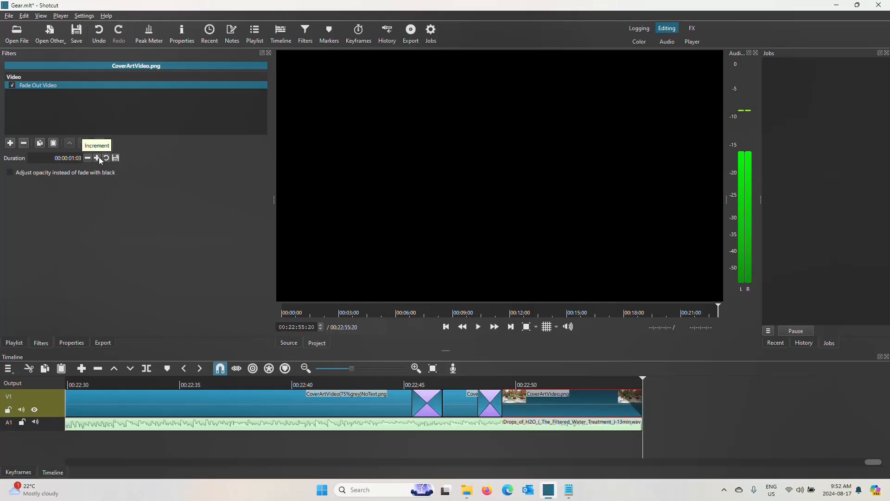
{"action": "left_click", "coordinate": [99, 158]}
{"action": "left_click", "coordinate": [99, 158]}
{"action": "left_click", "coordinate": [98, 157]}
{"action": "left_click", "coordinate": [98, 158]}
{"action": "left_click", "coordinate": [99, 158]}
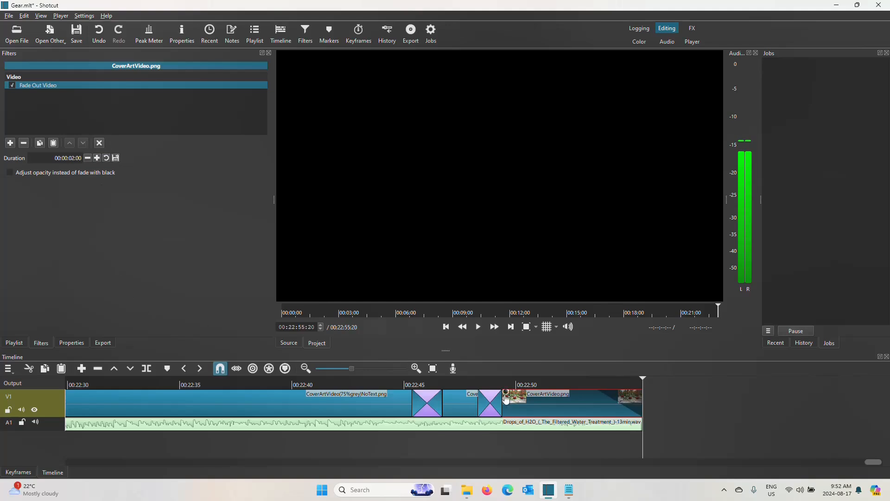
Step: Add a Fade Out Audio filter to the Drops_of_H2O music on track A1 with a duration of 00:00:02:00
{"action": "left_click", "coordinate": [607, 429]}
{"action": "left_click", "coordinate": [10, 143]}
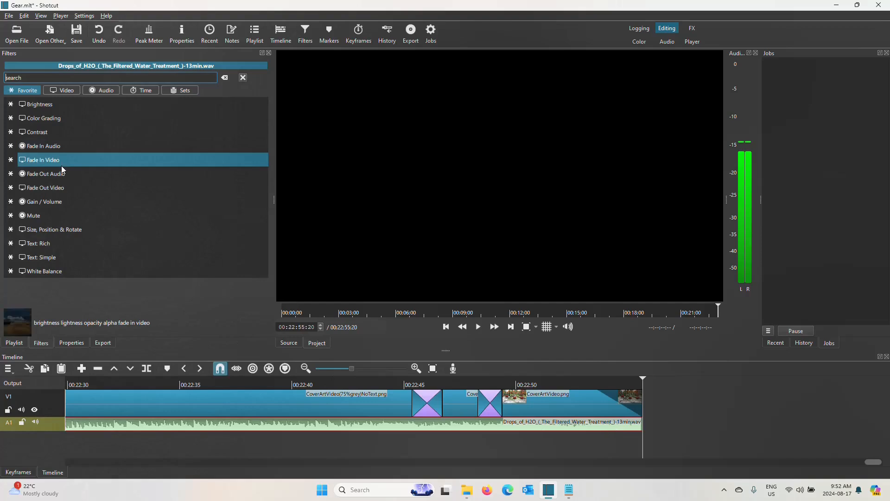
{"action": "left_click", "coordinate": [61, 173]}
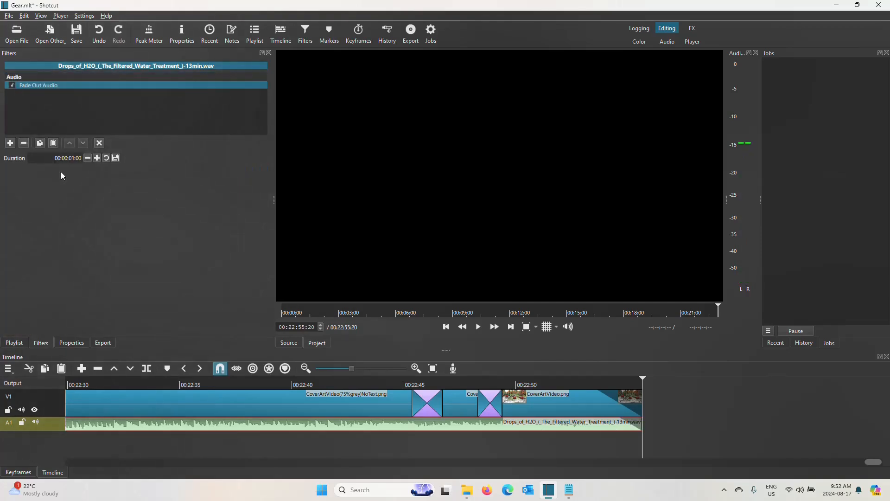
{"action": "left_click", "coordinate": [99, 158]}
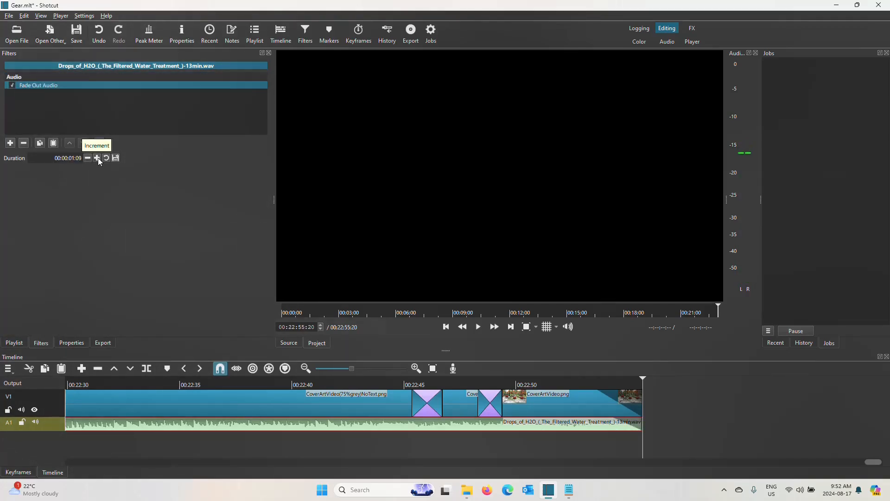
{"action": "left_click", "coordinate": [98, 157]}
{"action": "left_click", "coordinate": [99, 158]}
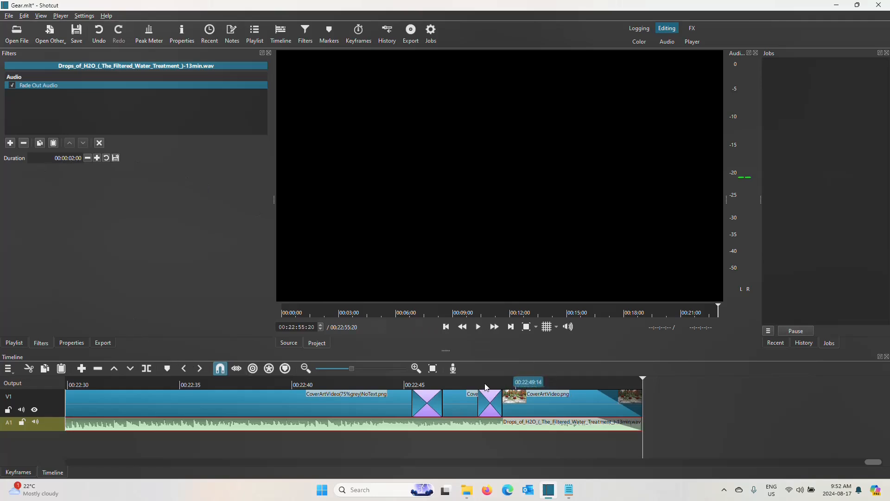
Step: Play the ending from 00:22:47:17 through the picture and music fade-outs to check them
{"action": "left_click", "coordinate": [461, 383]}
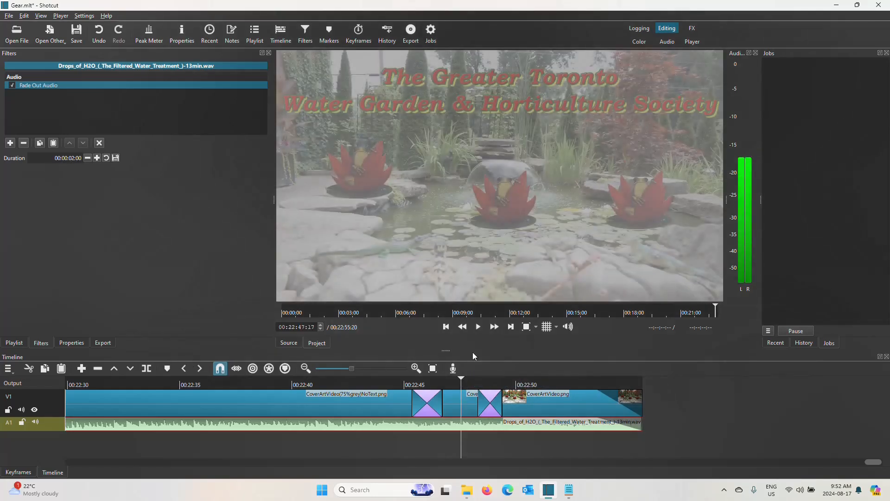
{"action": "left_click", "coordinate": [479, 327]}
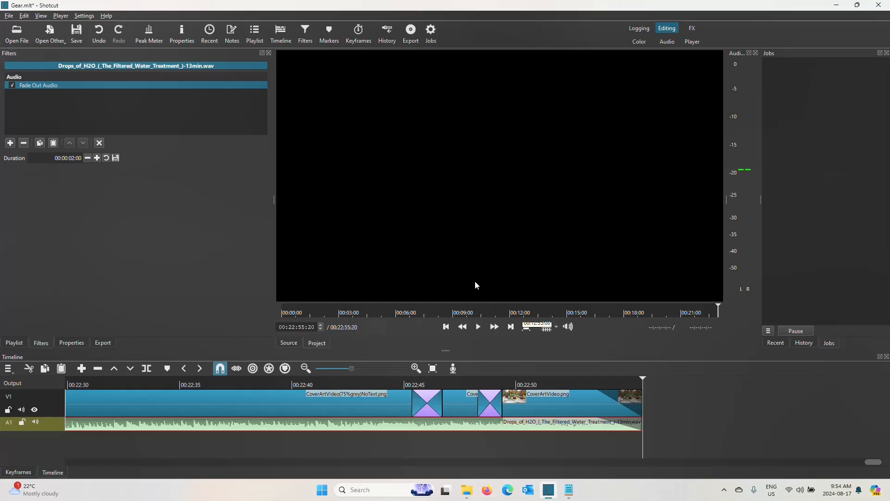
{"action": "left_click", "coordinate": [81, 37]}
{"action": "left_click", "coordinate": [80, 32]}
Step: Look through the stock export presets and choose the YouTube preset for the timeline
{"action": "left_click", "coordinate": [103, 342]}
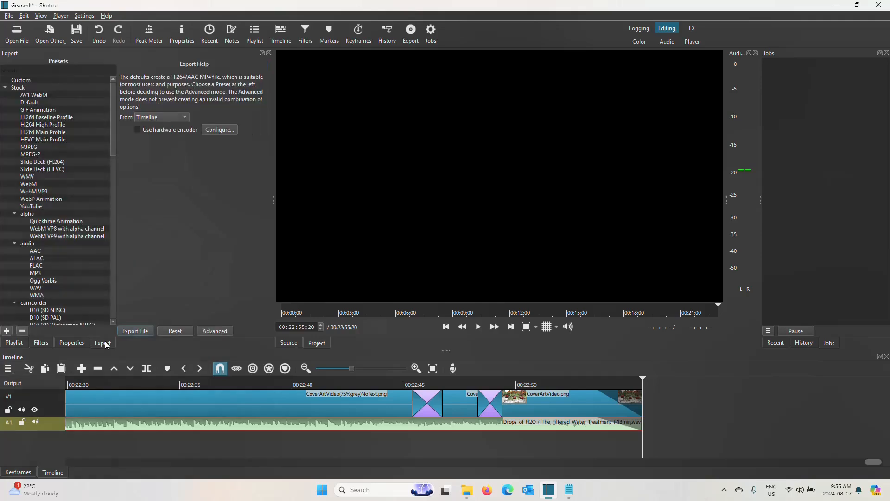
{"action": "left_click_drag", "start_coordinate": [112, 120], "coordinate": [113, 233]}
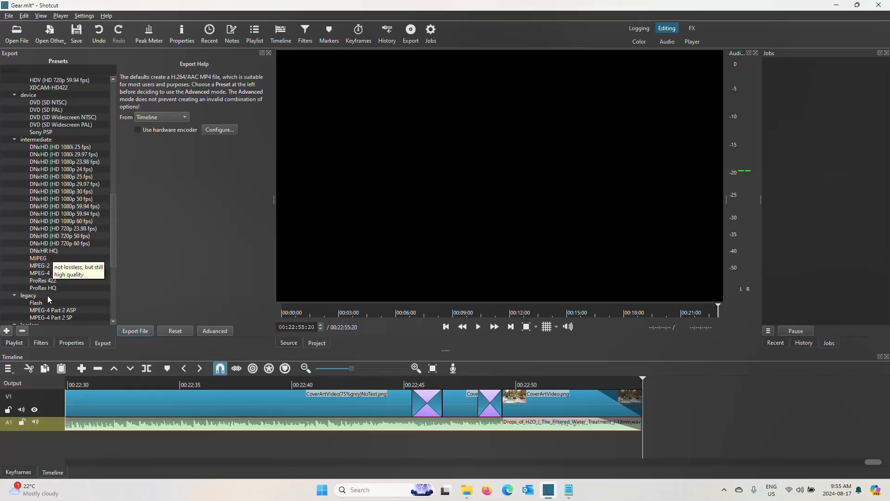
{"action": "left_click_drag", "start_coordinate": [116, 254], "coordinate": [111, 228]}
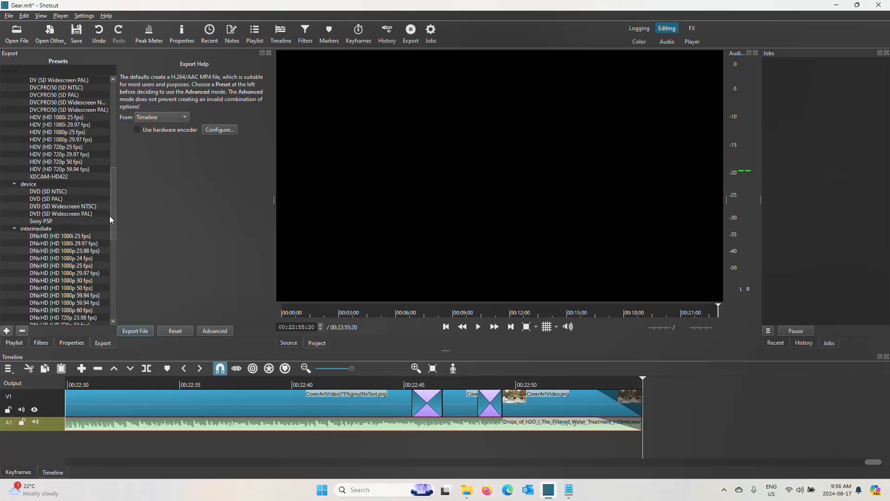
{"action": "left_click_drag", "start_coordinate": [115, 218], "coordinate": [120, 175]}
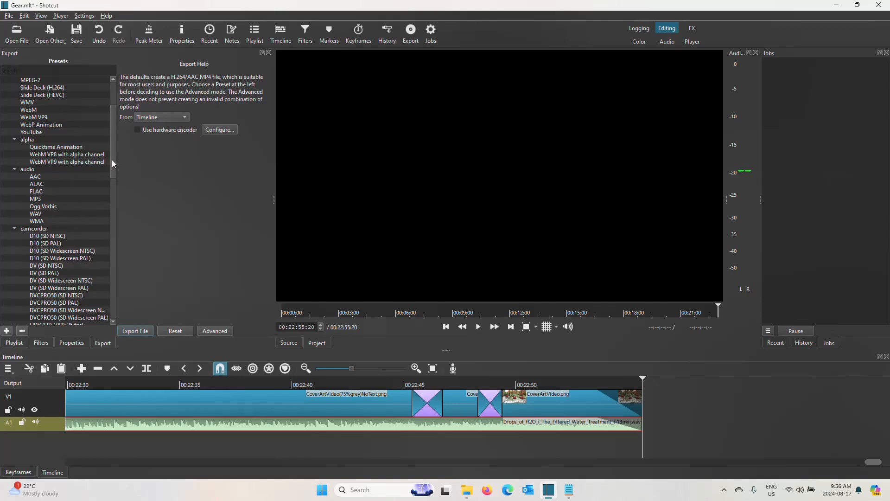
{"action": "left_click_drag", "start_coordinate": [112, 163], "coordinate": [113, 143]}
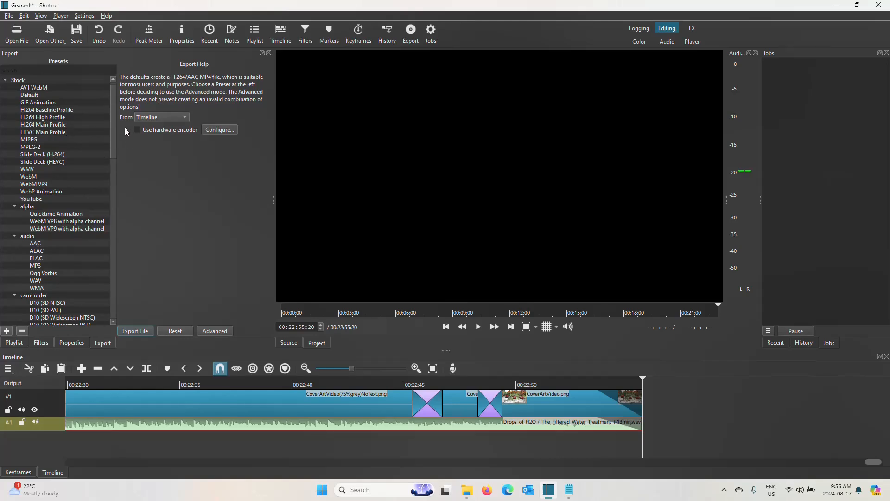
{"action": "left_click", "coordinate": [39, 199]}
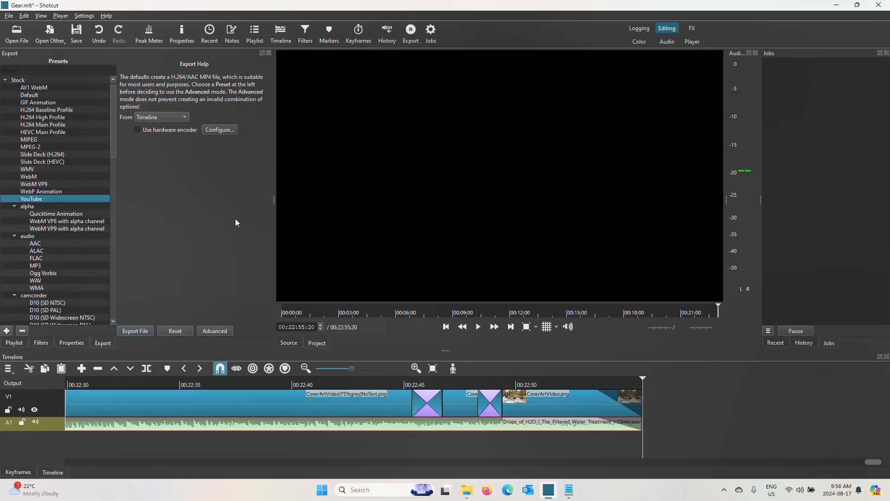
Step: Export the video as Gear.mp4 into the Renders folder under Video Projects > Editing > Shotcut, and save the project once the export is done
{"action": "left_click", "coordinate": [136, 331]}
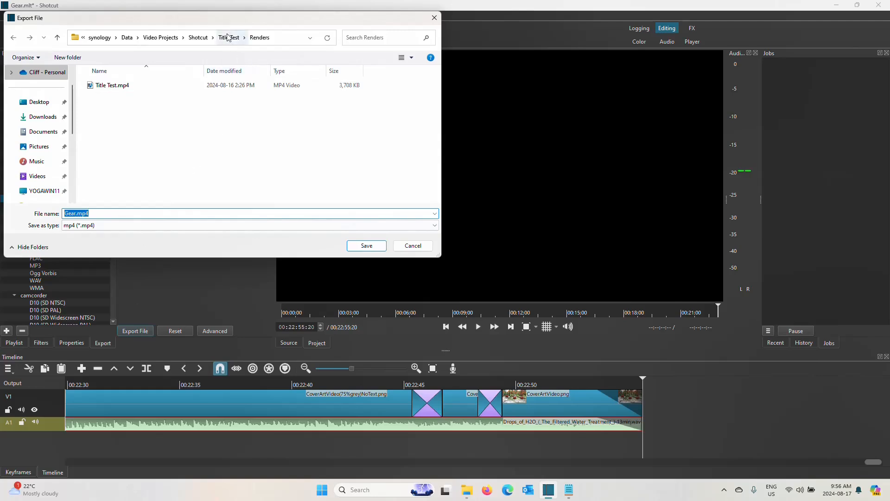
{"action": "left_click", "coordinate": [203, 39]}
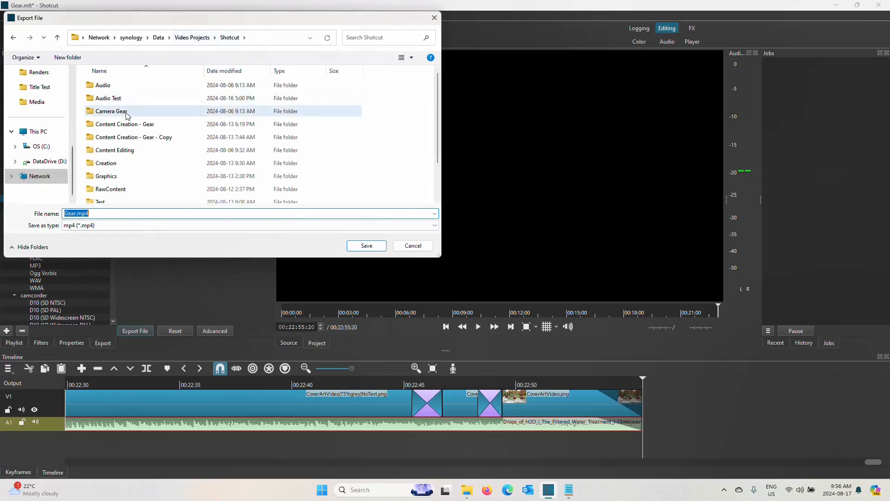
{"action": "scroll", "coordinate": [122, 198], "scroll_direction": "down", "scroll_amount": 1}
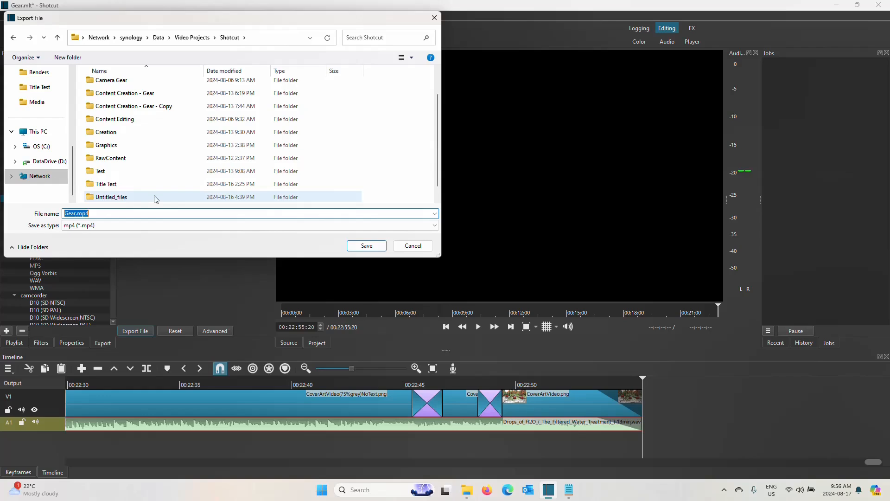
{"action": "scroll", "coordinate": [155, 198], "scroll_direction": "up", "scroll_amount": 1}
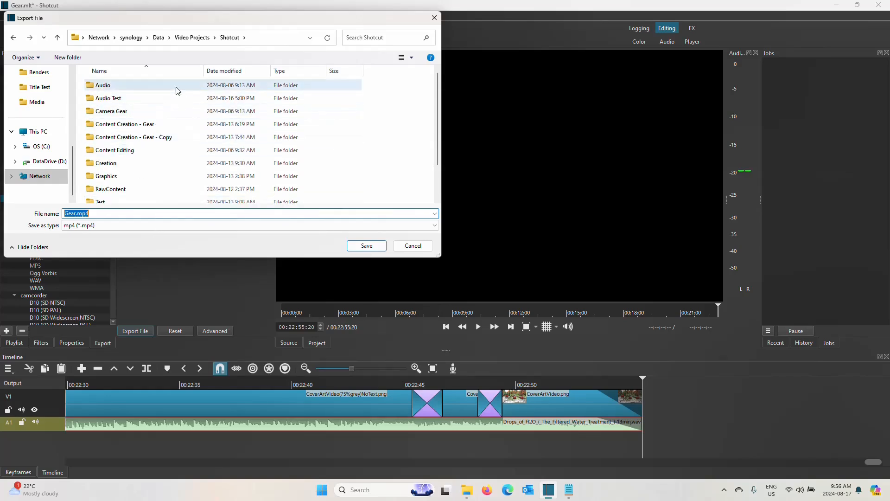
{"action": "left_click", "coordinate": [193, 37]}
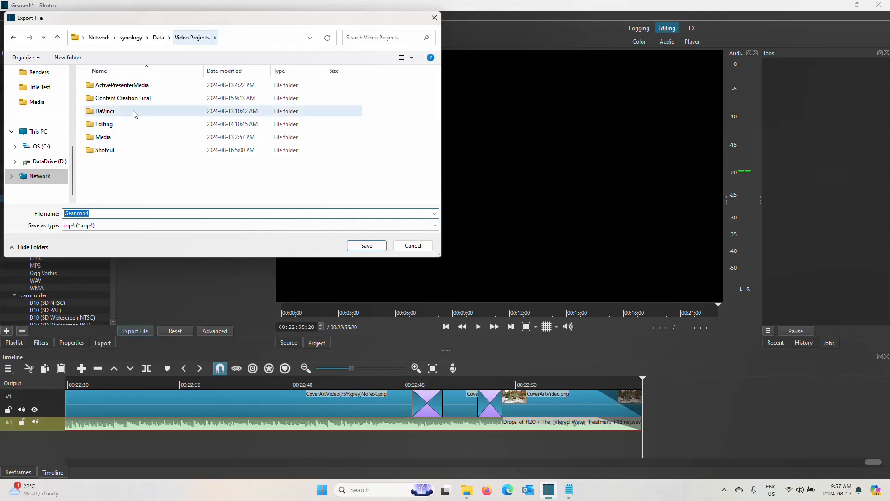
{"action": "double_click", "coordinate": [112, 125]}
{"action": "double_click", "coordinate": [104, 98]}
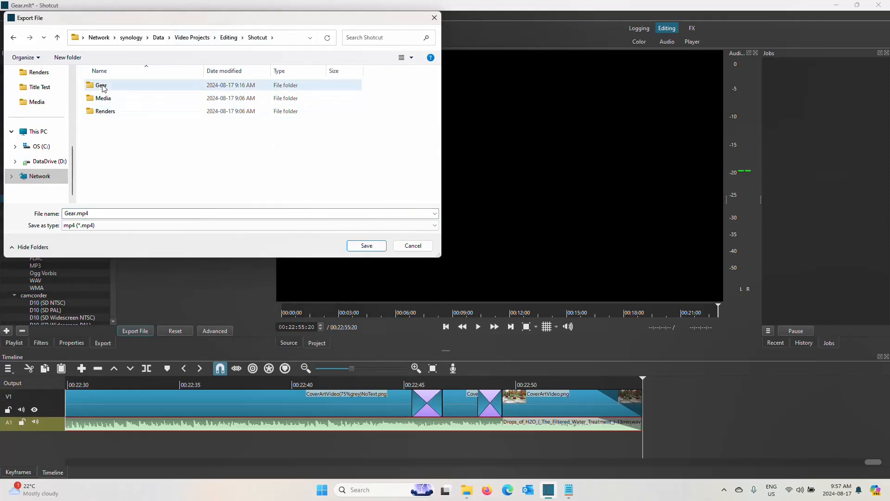
{"action": "double_click", "coordinate": [103, 89]}
{"action": "left_click", "coordinate": [227, 41]}
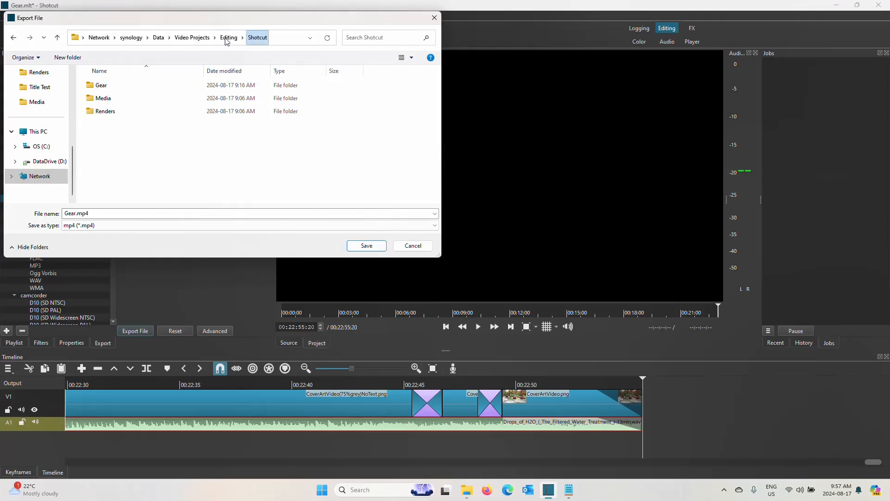
{"action": "double_click", "coordinate": [114, 114]}
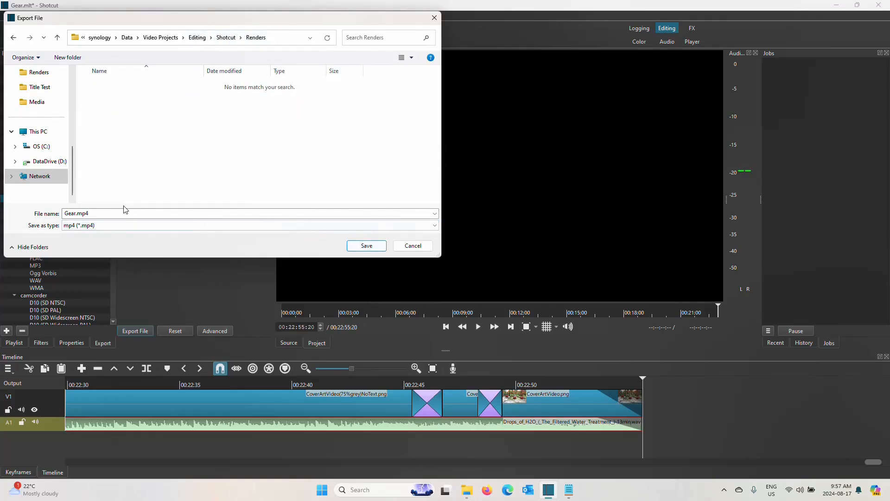
{"action": "left_click", "coordinate": [371, 247]}
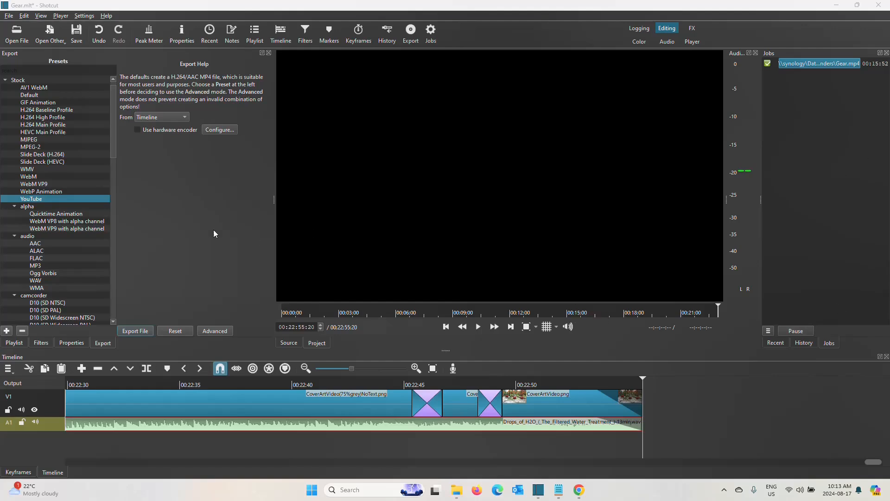
{"action": "left_click", "coordinate": [76, 30]}
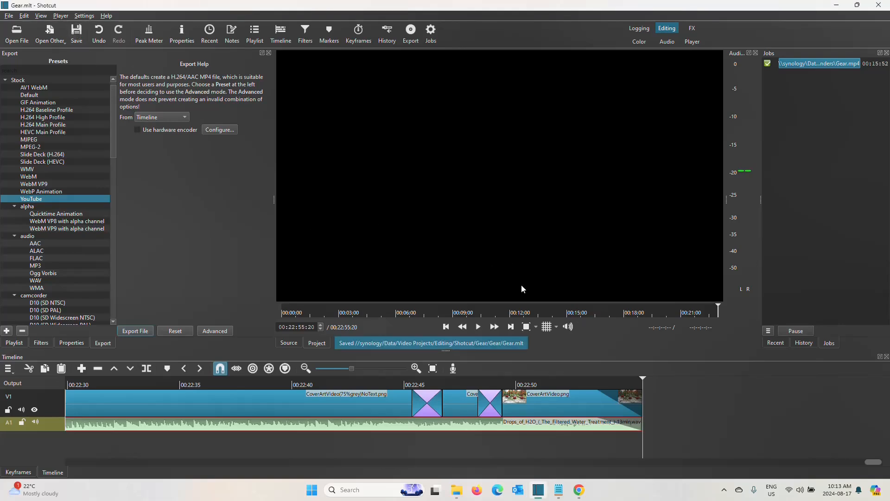
Step: Switch to File Explorer and play the exported Gear.mp4 from the Renders folder under Editing > Shotcut
{"action": "left_click", "coordinate": [457, 490]}
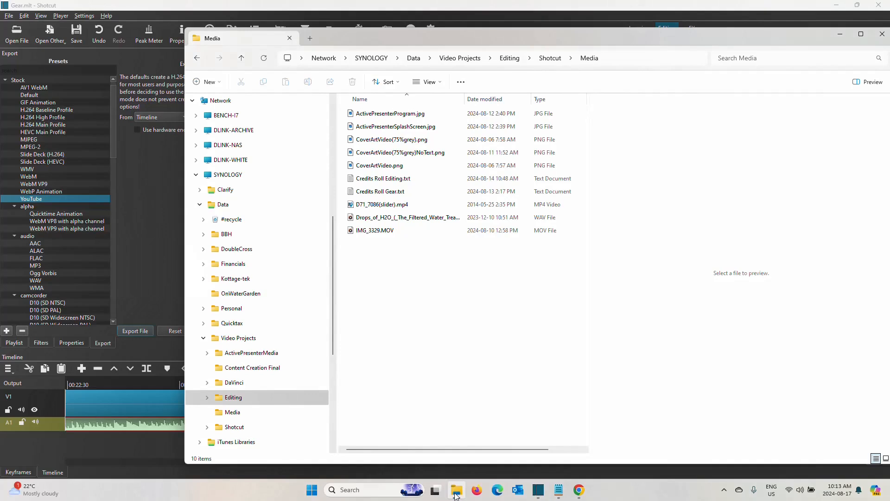
{"action": "left_click", "coordinate": [551, 60]}
{"action": "double_click", "coordinate": [381, 152]}
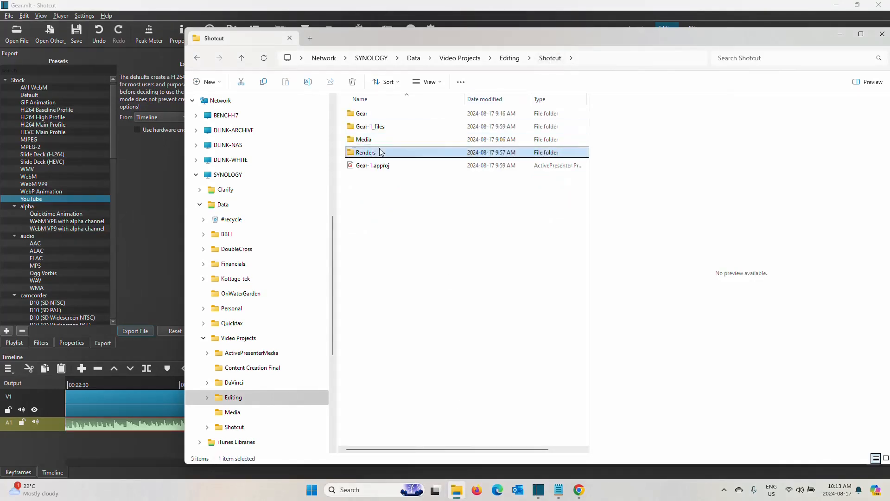
{"action": "left_click", "coordinate": [357, 113]}
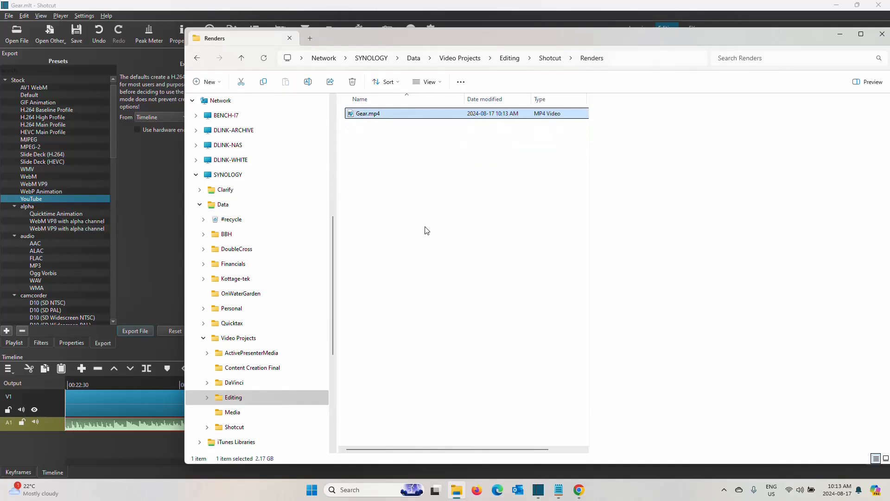
{"action": "double_click", "coordinate": [355, 114]}
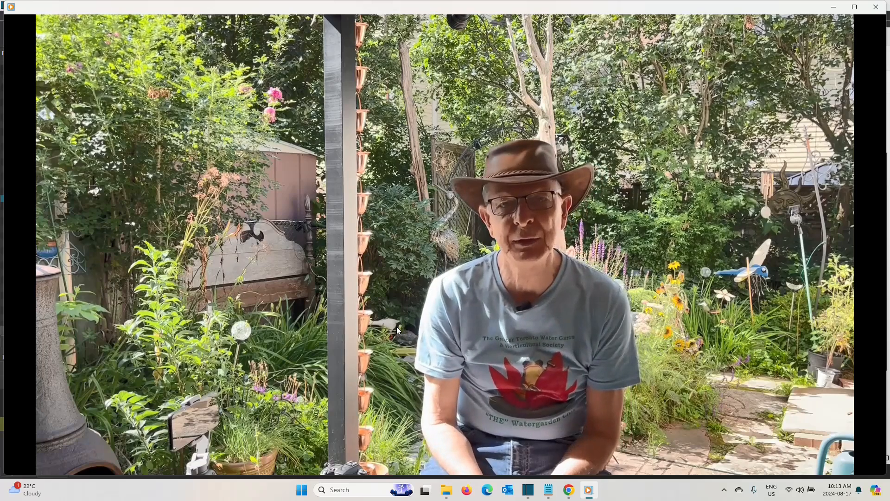
Step: Skip forward through the exported Gear video, sampling playback at several points from about 11:50 to 21:56 to check the render
{"action": "mouse_move", "coordinate": [568, 354]}
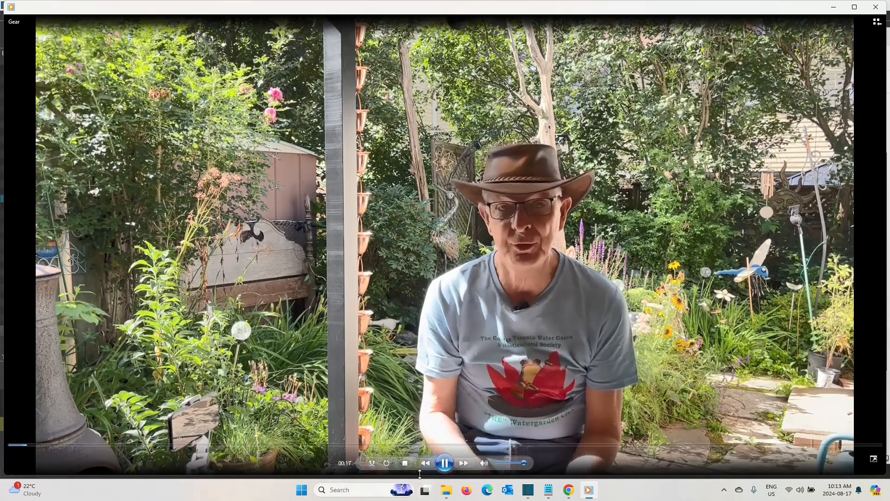
{"action": "left_click", "coordinate": [459, 445]}
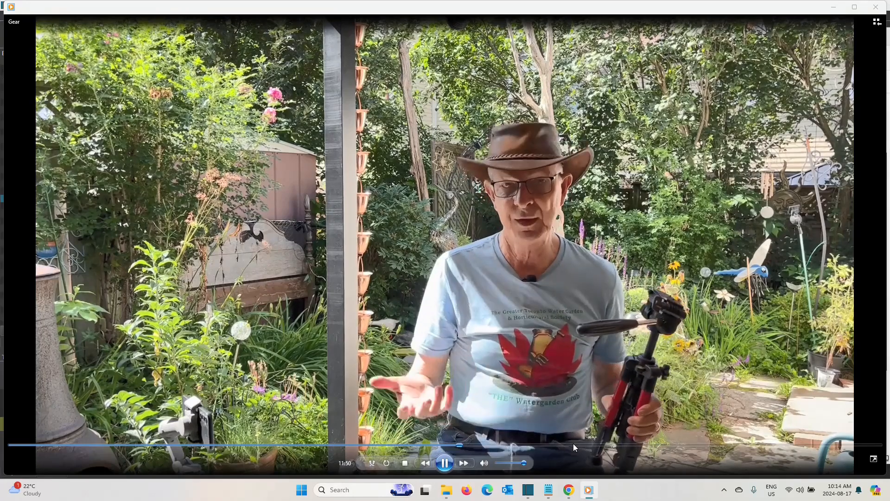
{"action": "left_click", "coordinate": [573, 445]}
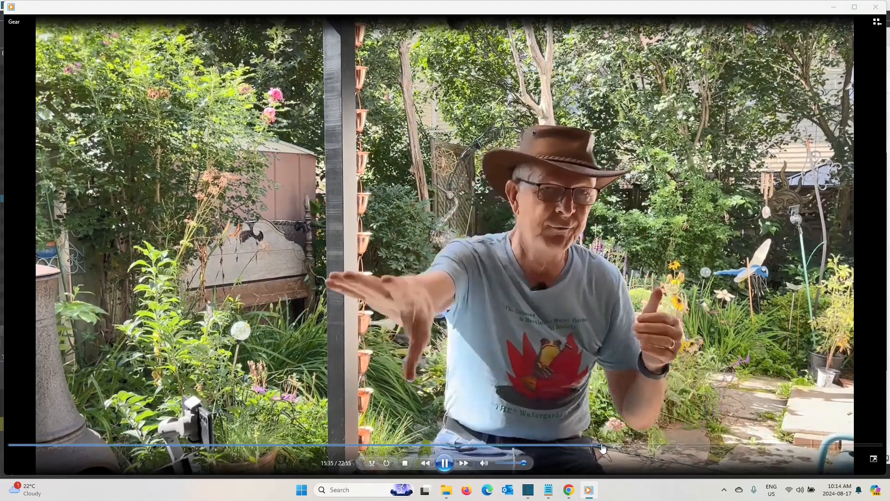
{"action": "left_click", "coordinate": [600, 444]}
{"action": "left_click", "coordinate": [590, 445]}
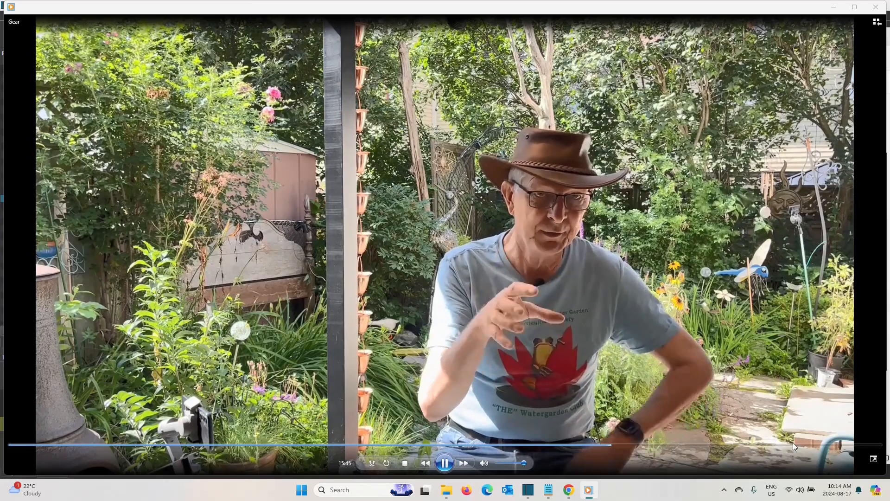
{"action": "left_click", "coordinate": [731, 445]}
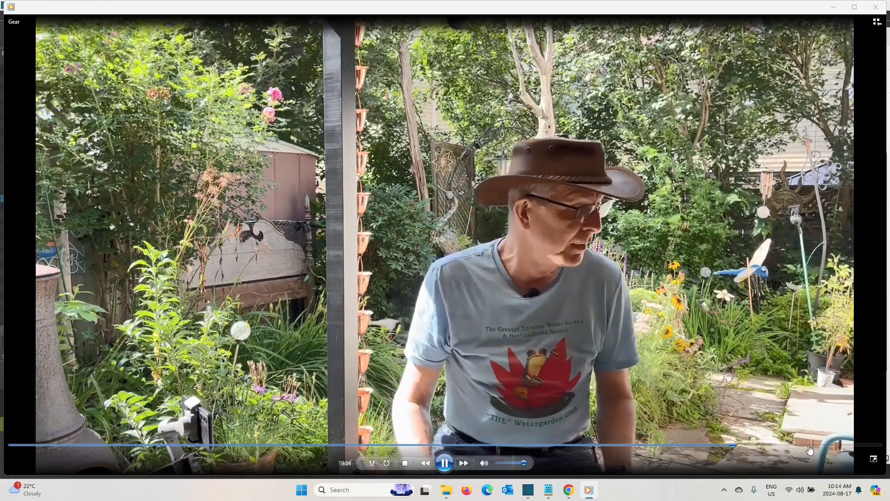
{"action": "left_click", "coordinate": [809, 446]}
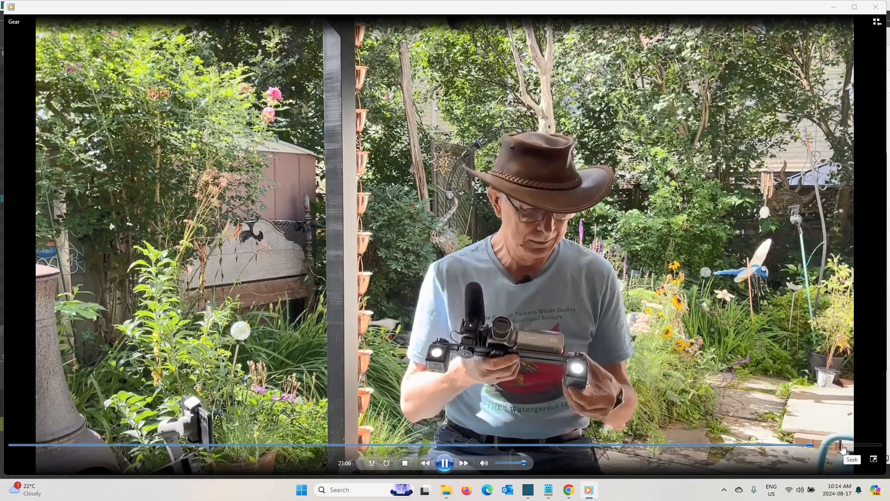
{"action": "left_click", "coordinate": [843, 446]}
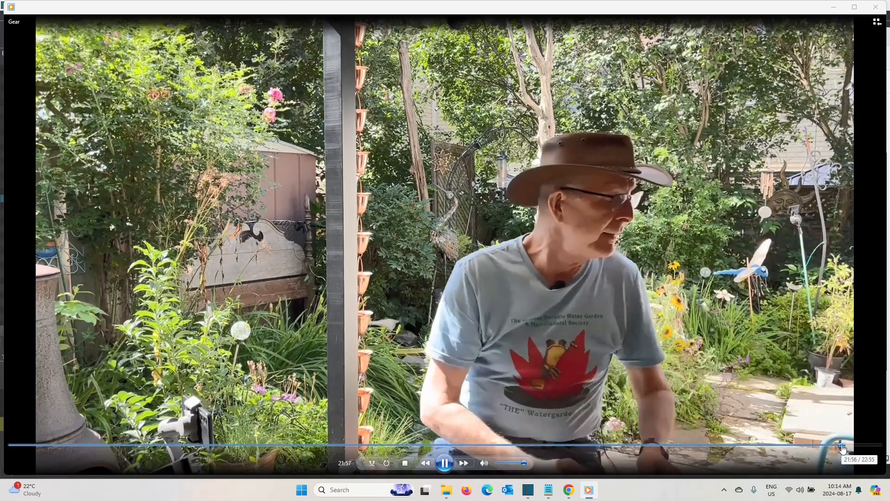